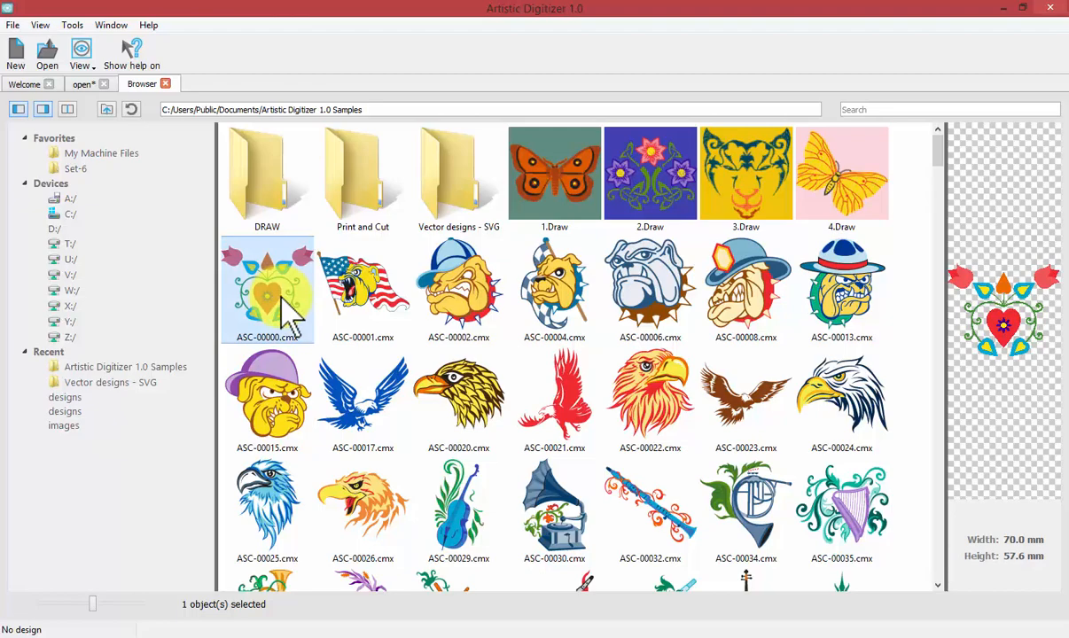
Open the sample design ASC-00000.cmx and select the large pink petal of the left tulip.
double_click(292, 310)
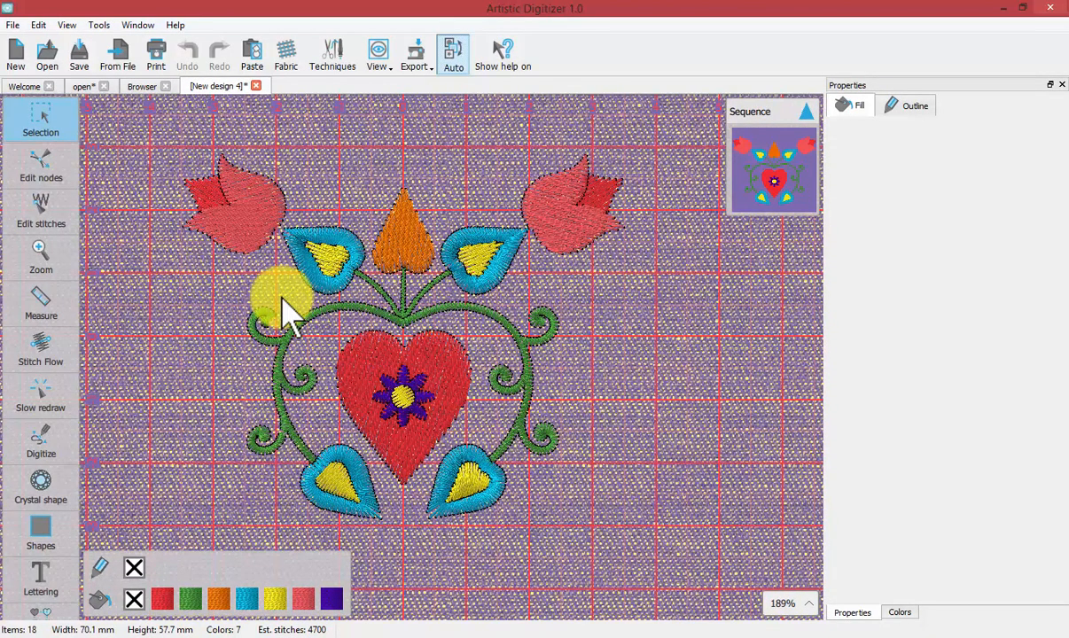
left_click(282, 203)
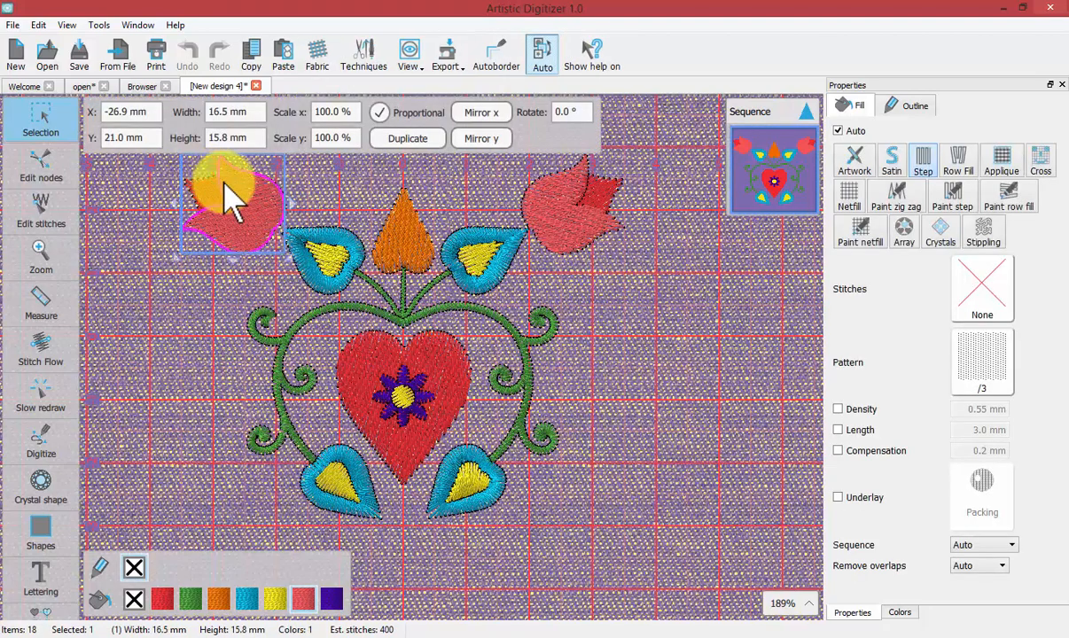
scroll(225, 184, "down", 3)
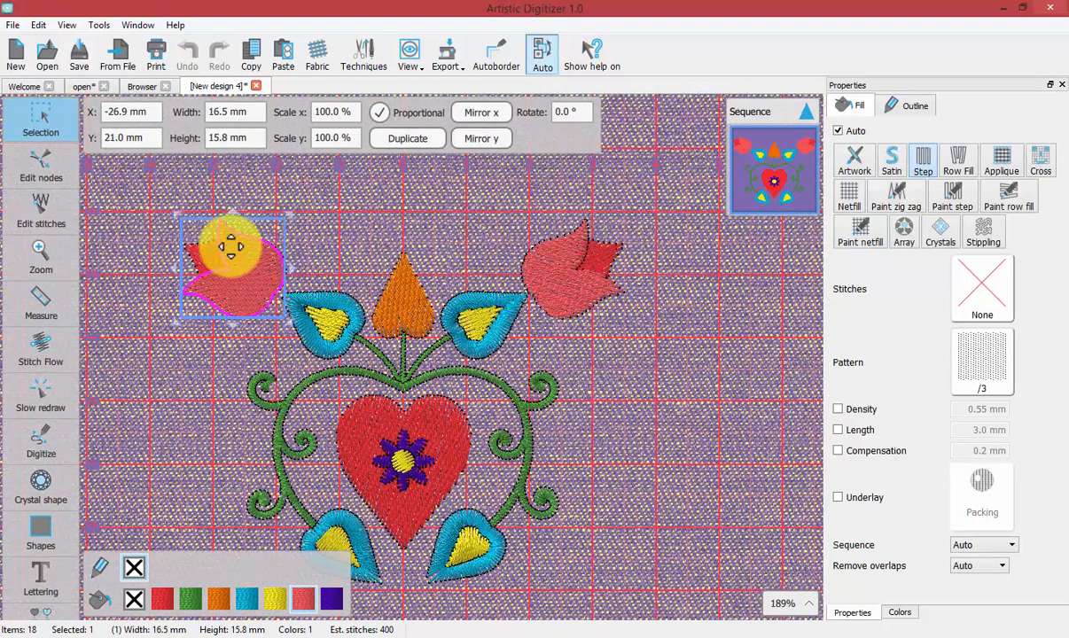
scroll(231, 247, "up", 5)
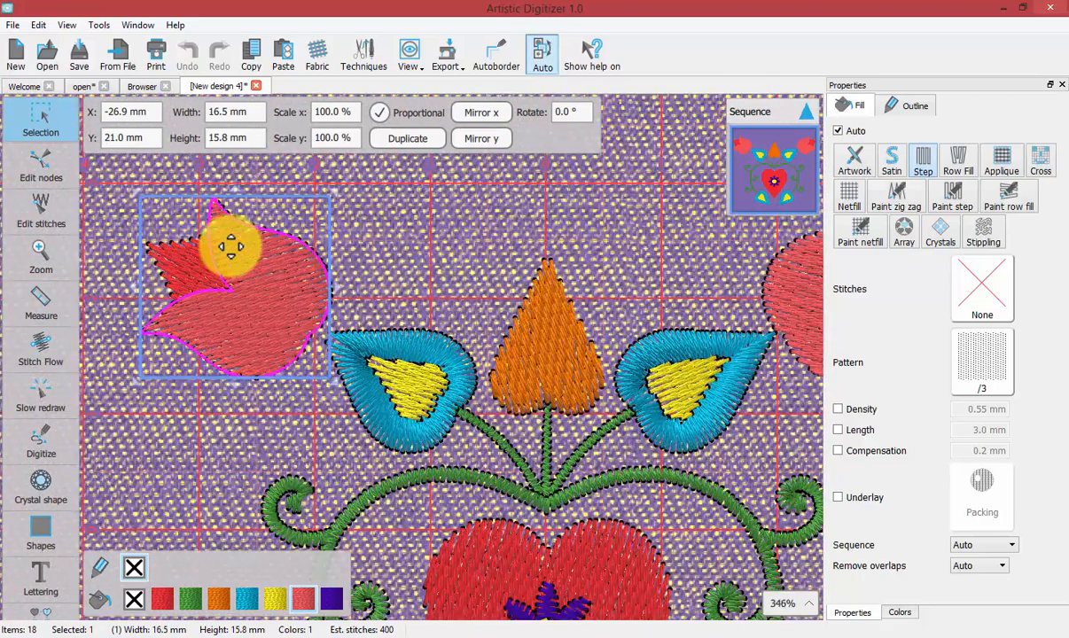
Set the design's fabric to None Smooth and hide the grid.
left_click(315, 52)
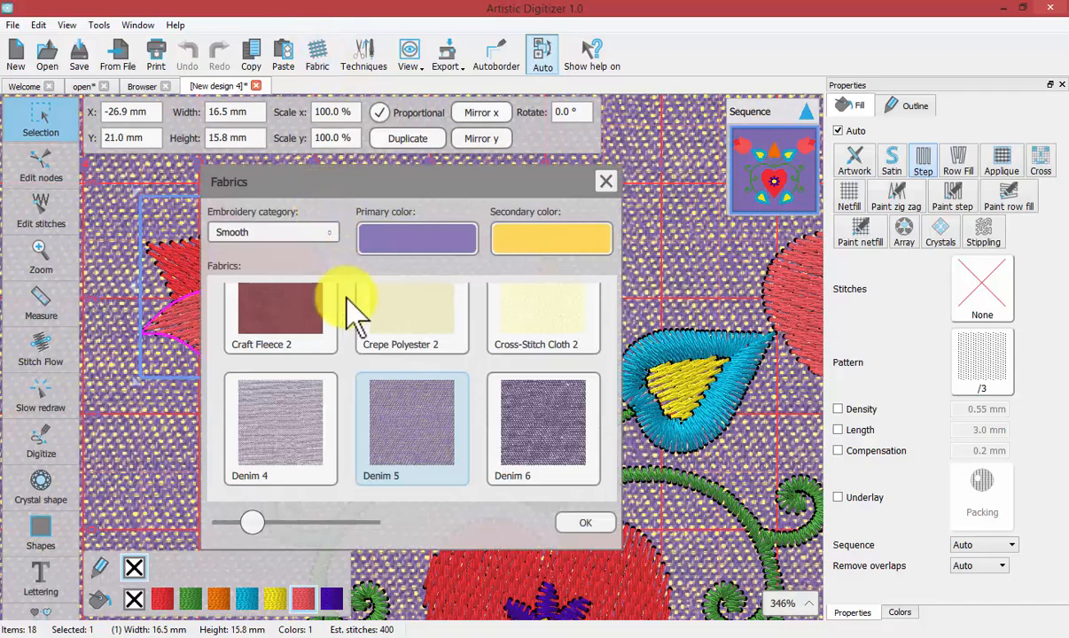
scroll(345, 301, "up", 3)
left_click(272, 342)
left_click(592, 523)
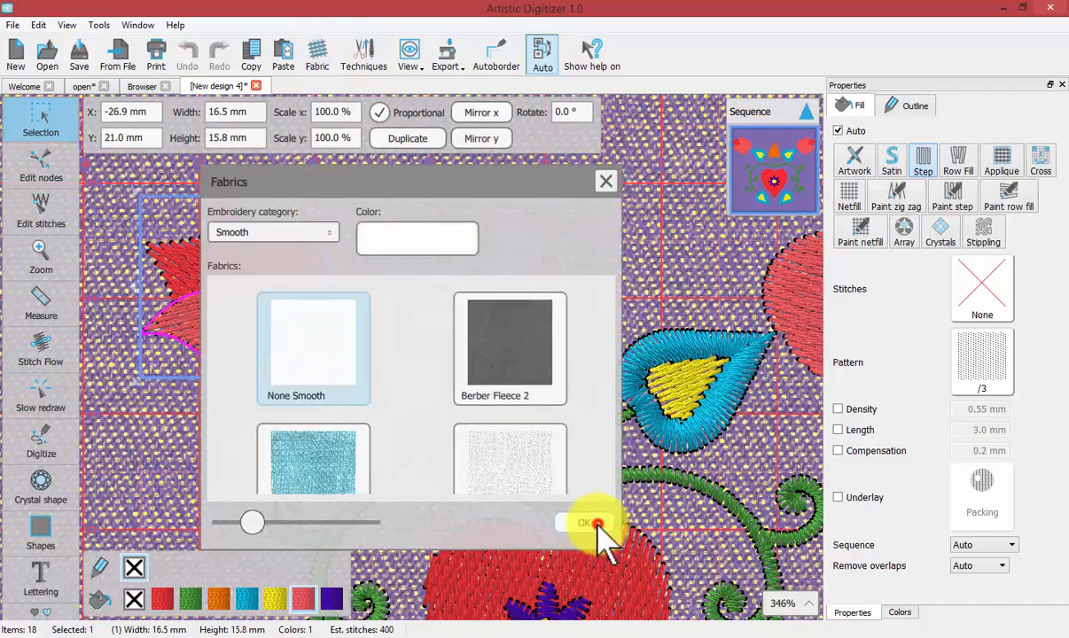
left_click(428, 71)
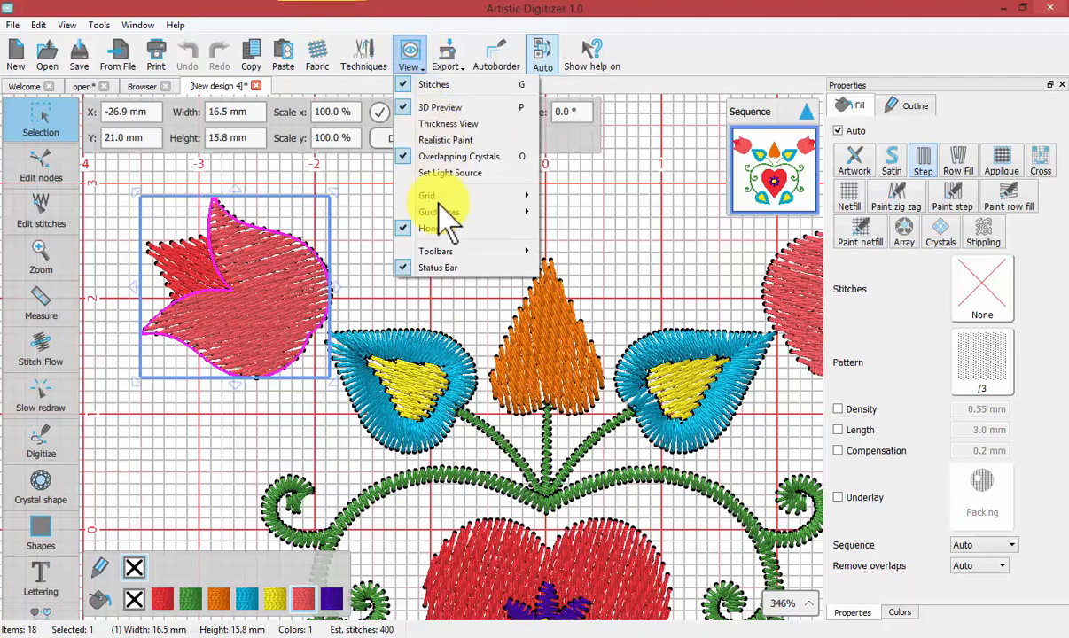
left_click(532, 196)
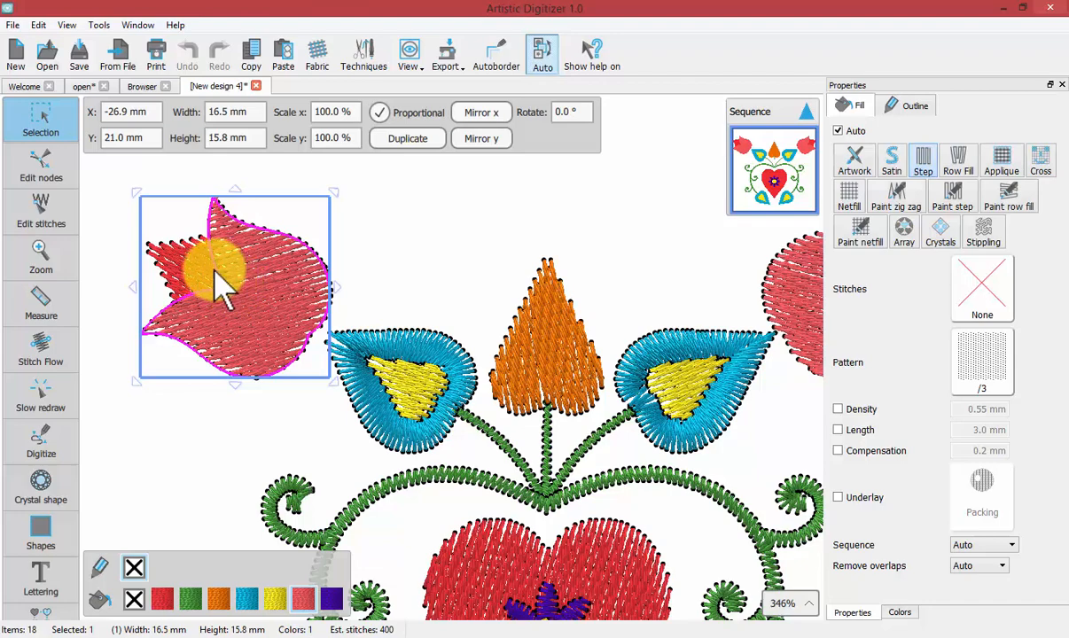
Examine the nodes of the left tulip's pink petal with the Edit nodes tool.
left_click(40, 124)
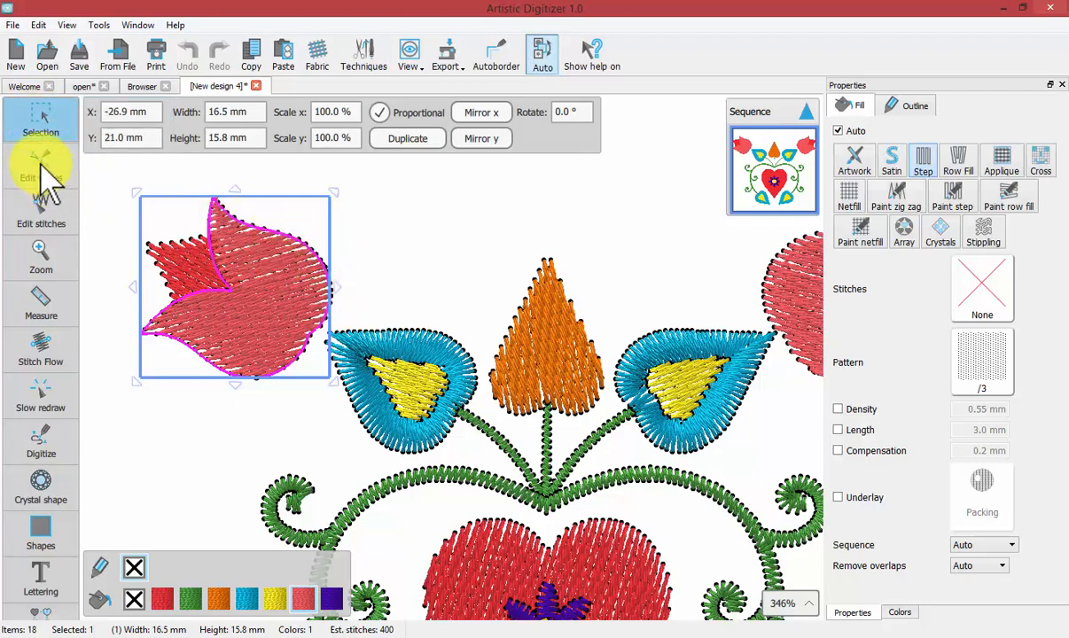
left_click(41, 169)
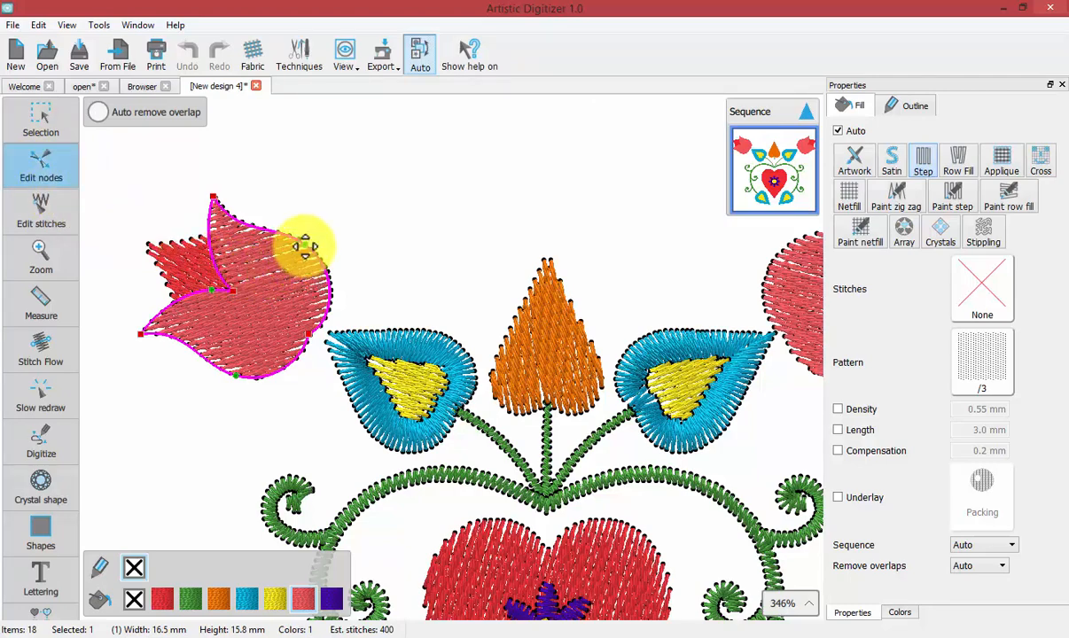
left_click_drag(303, 246, 211, 210)
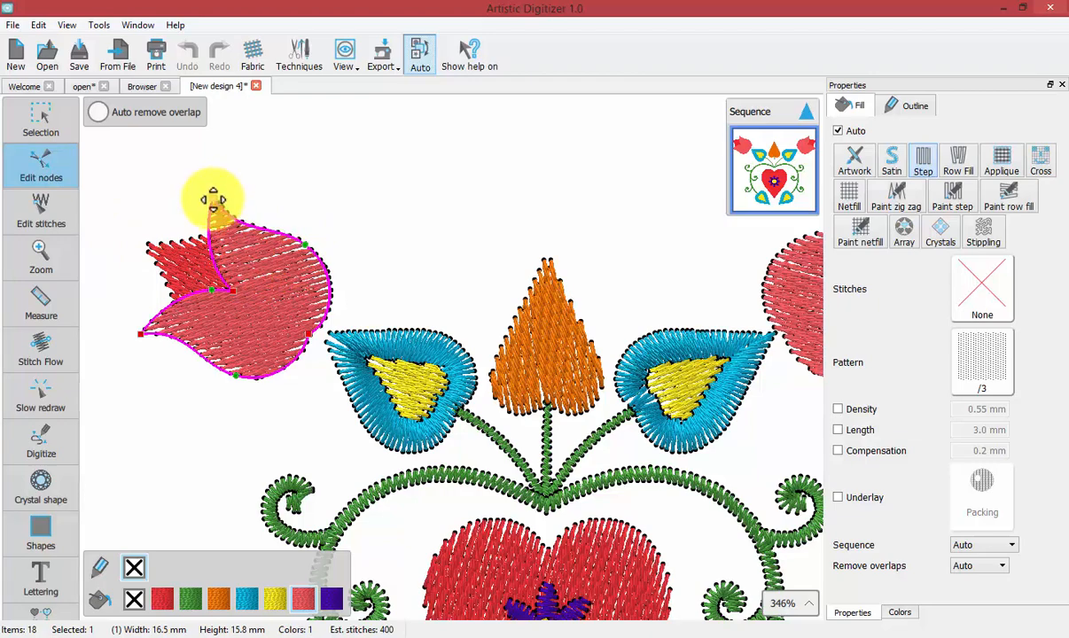
left_click_drag(213, 203, 213, 195)
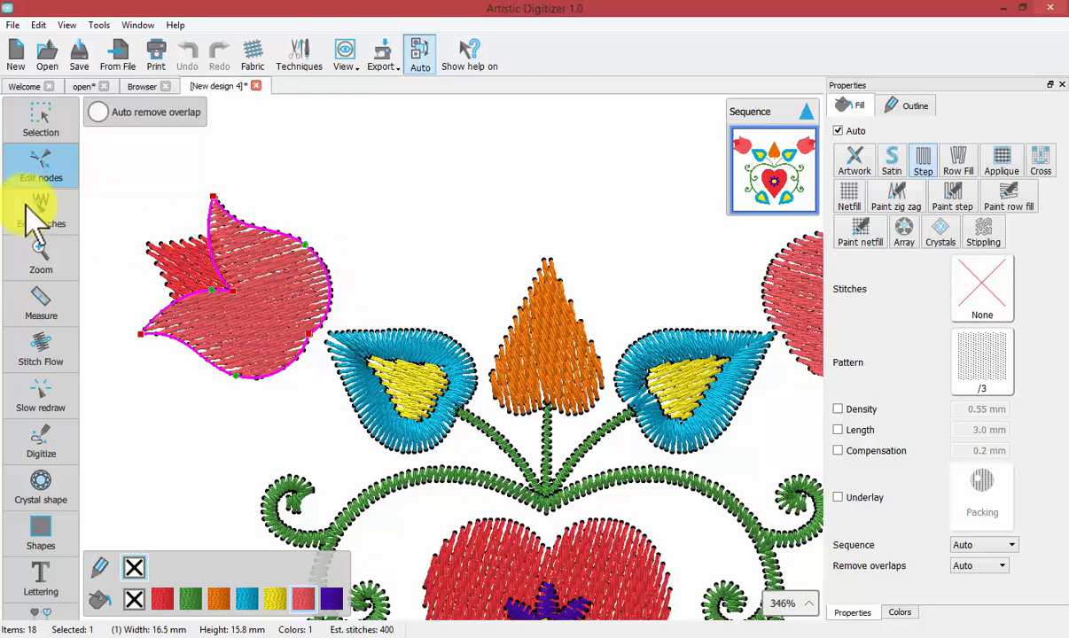
Start an outline shape above the left tulip with the Outline shape tool, placing five smooth points in a wavy curve.
mouse_move(41, 429)
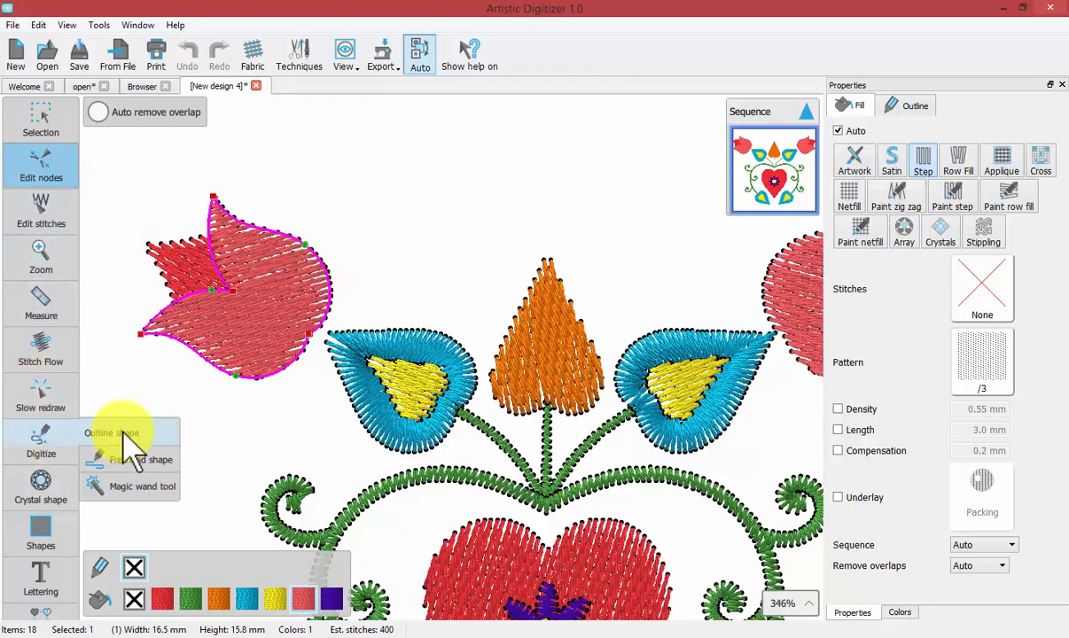
left_click(124, 433)
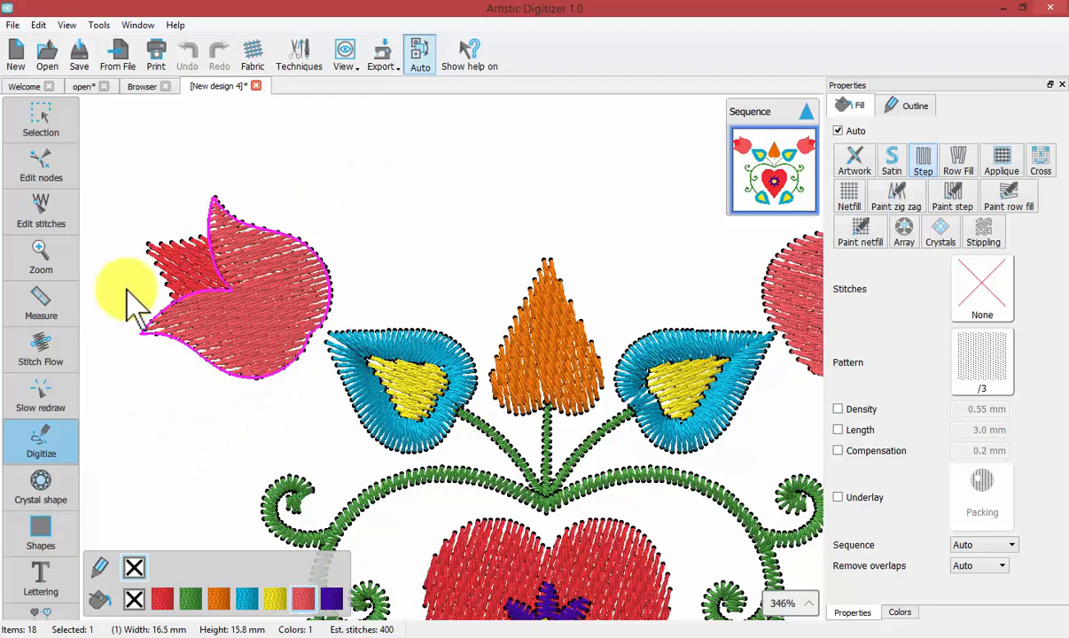
mouse_move(53, 450)
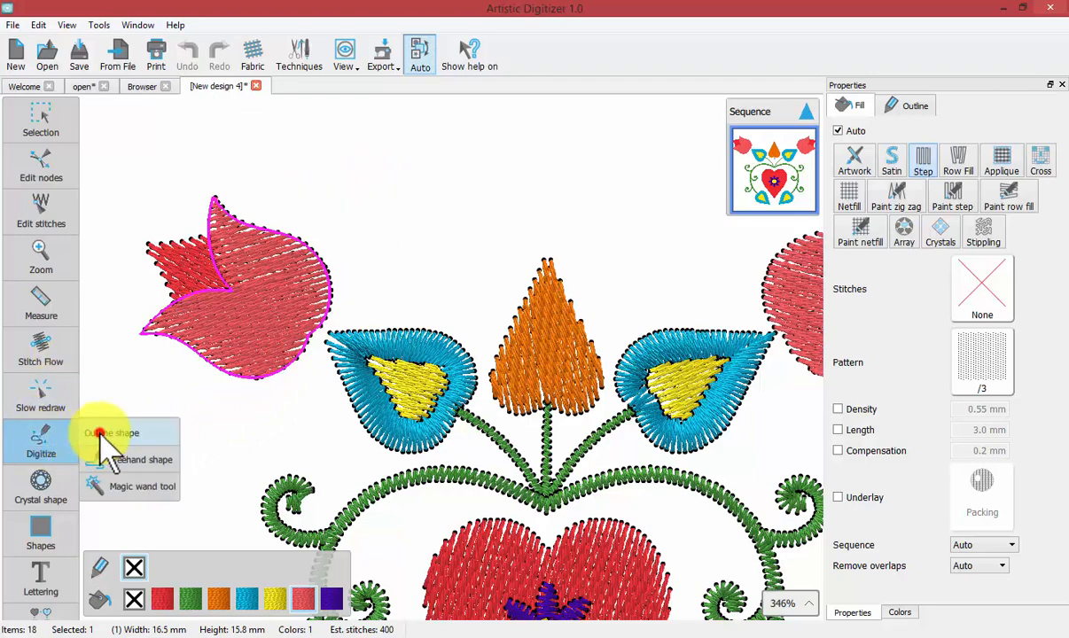
left_click(100, 432)
left_click(317, 167)
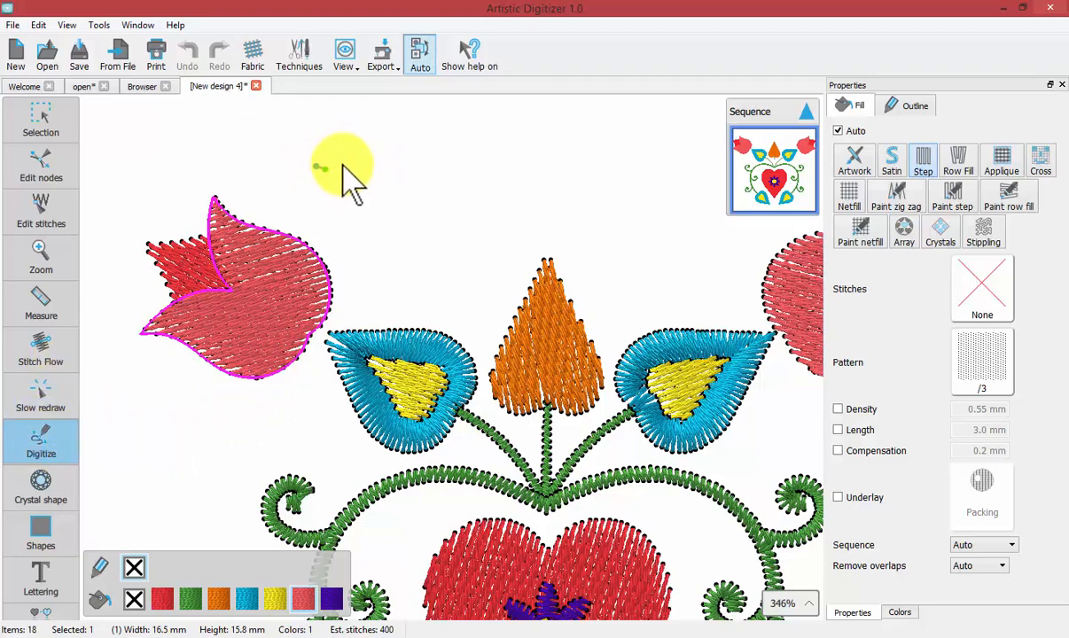
left_click(368, 139)
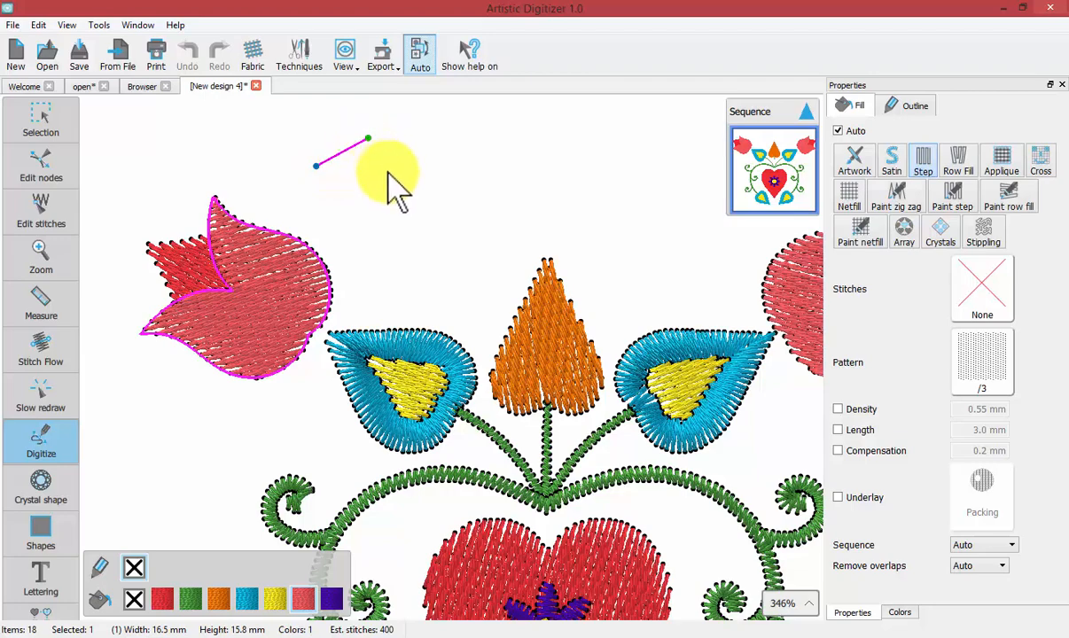
left_click(391, 191)
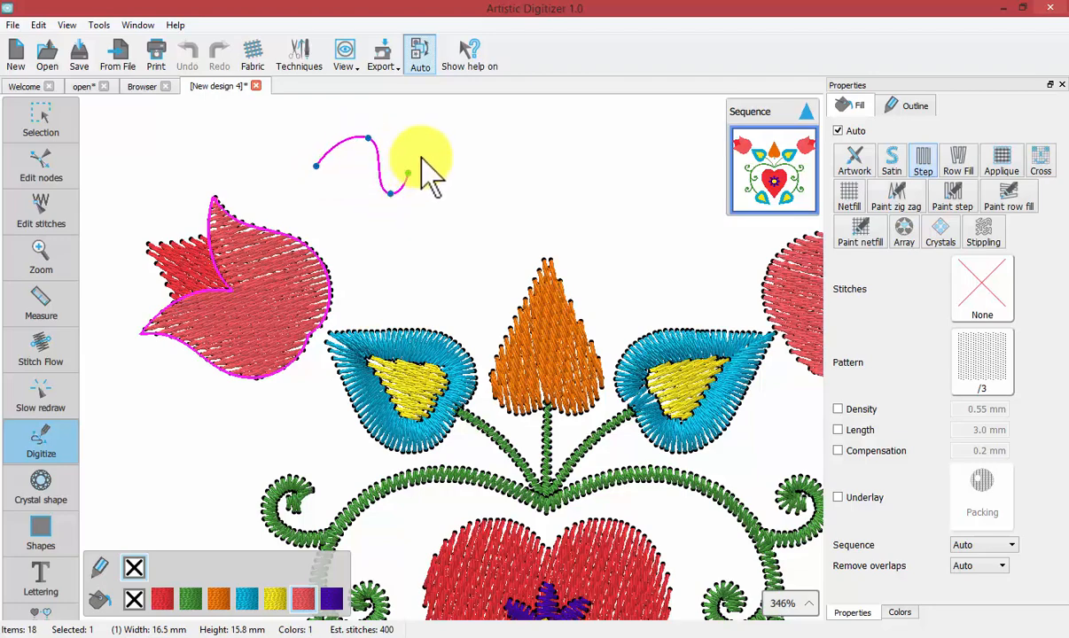
left_click(423, 155)
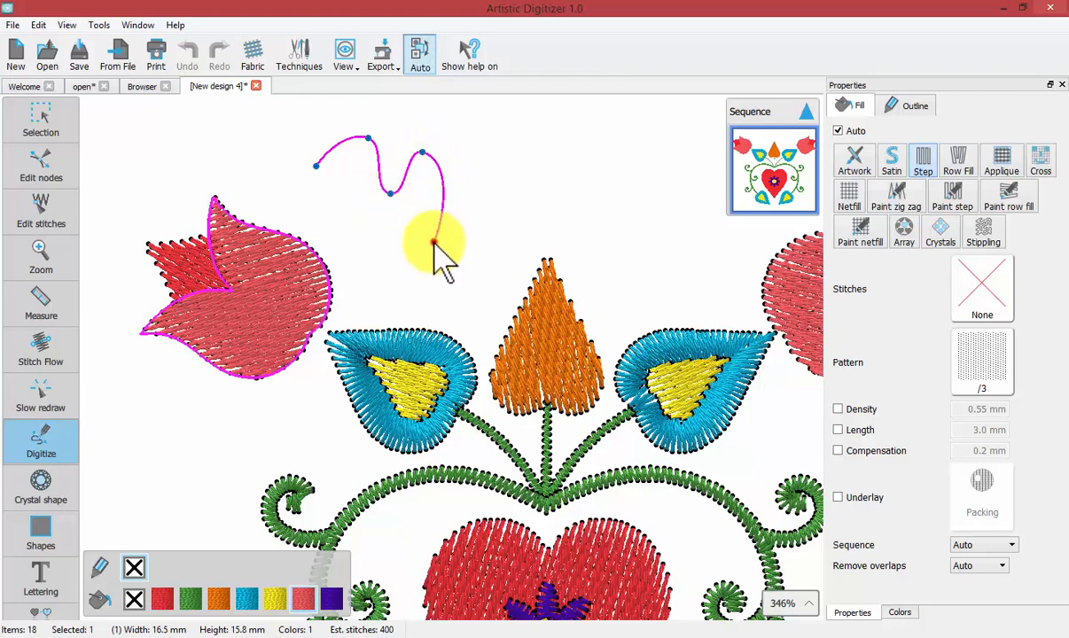
left_click(433, 242)
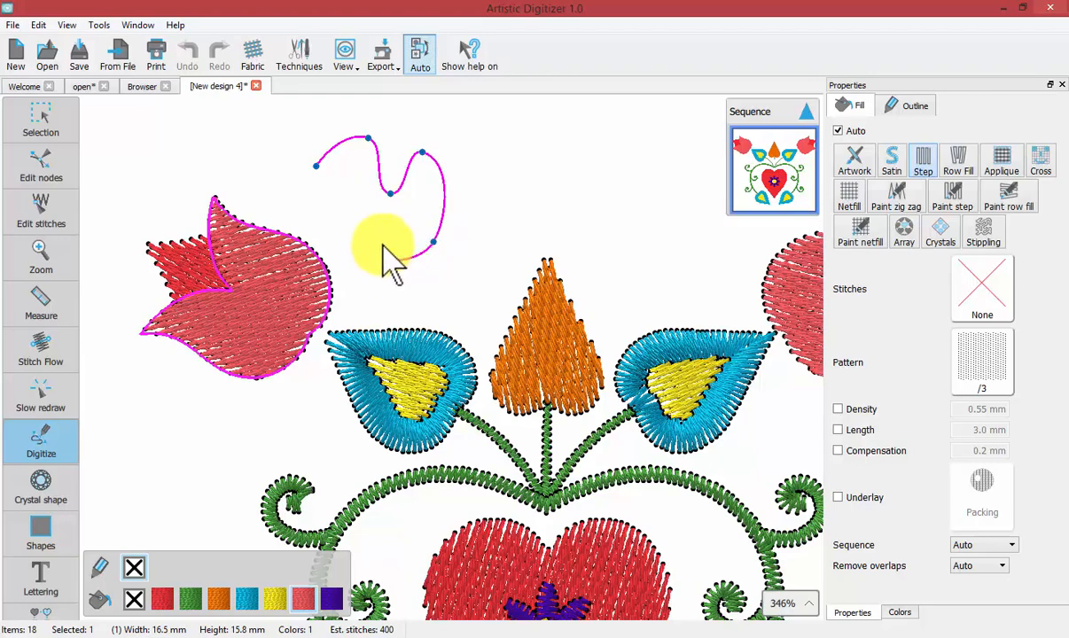
Continue the outline back toward the left tulip with four corner points joined by straight segments.
left_click(382, 244)
left_click(349, 253)
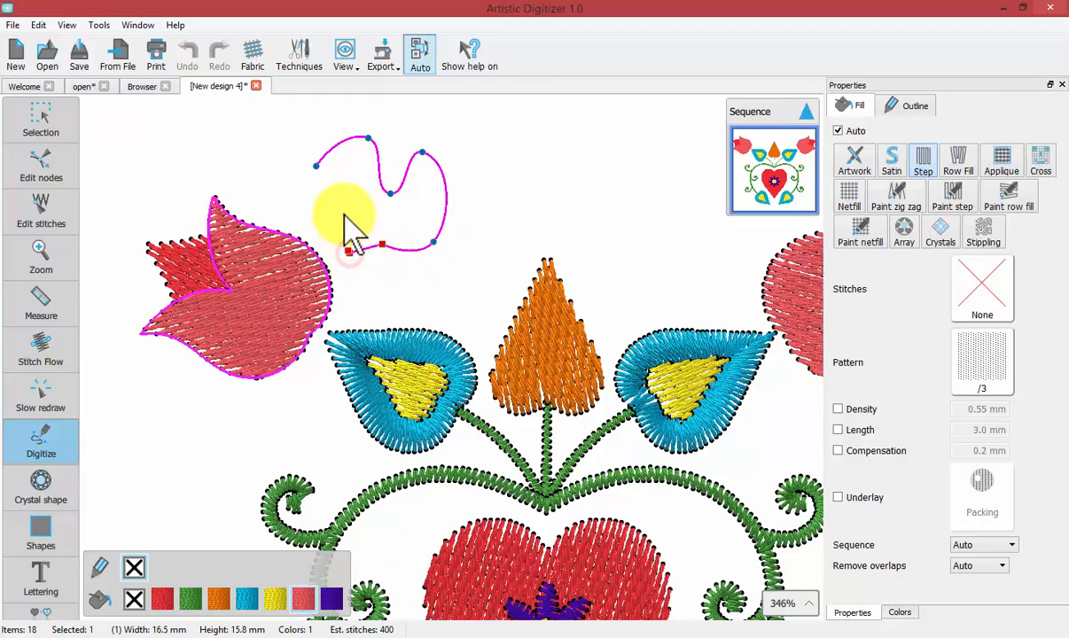
left_click(343, 211)
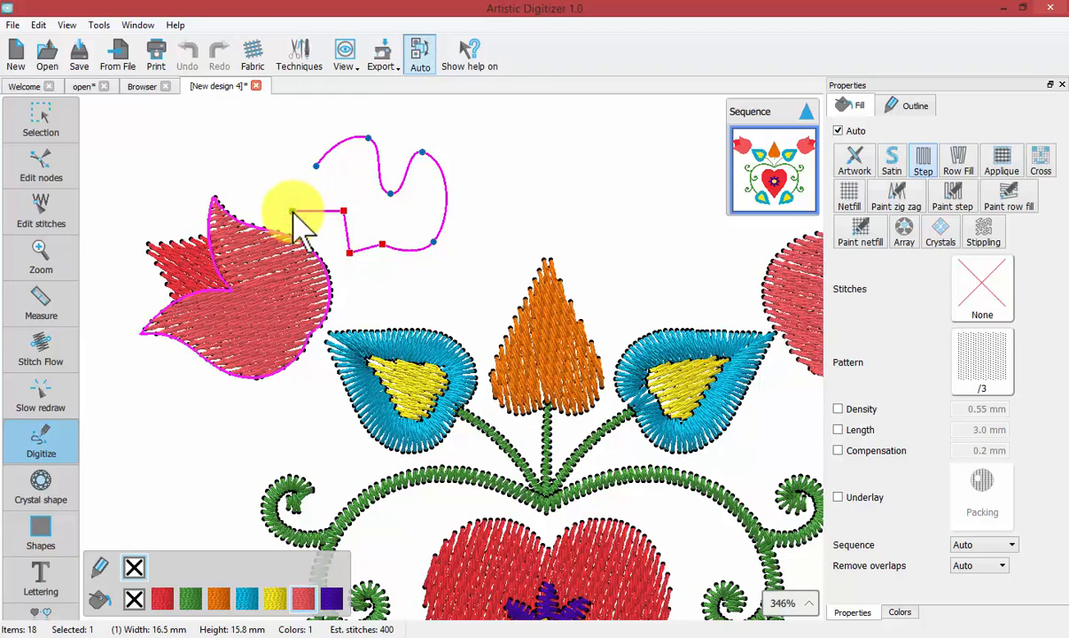
left_click(292, 212)
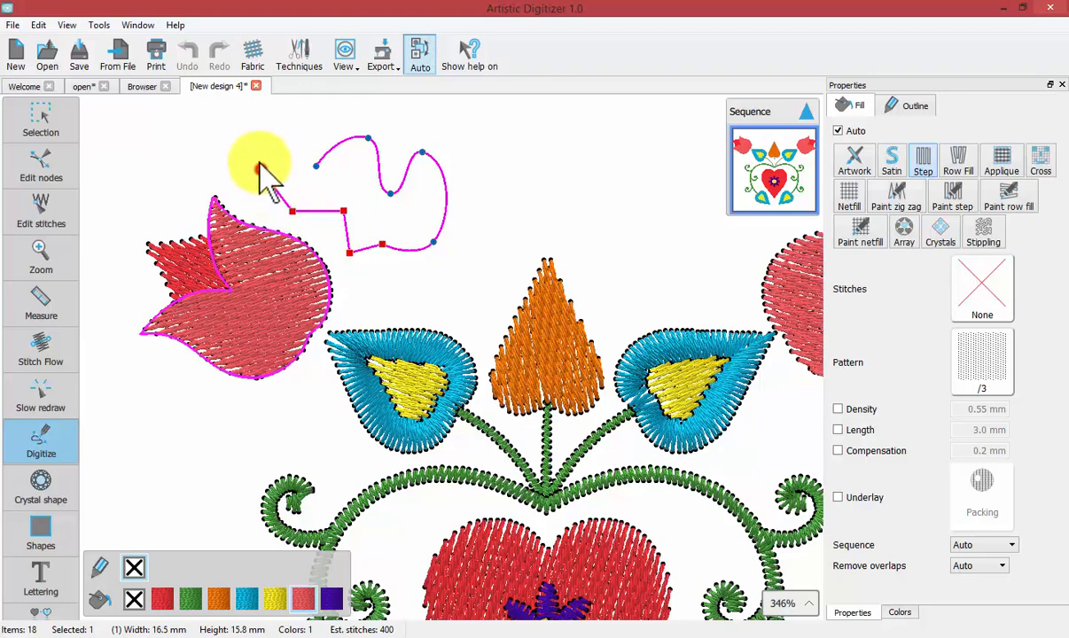
Add two Bezier points with pulled-out handles so the outline curves upward from the last corner point.
left_click_drag(260, 168, 258, 144)
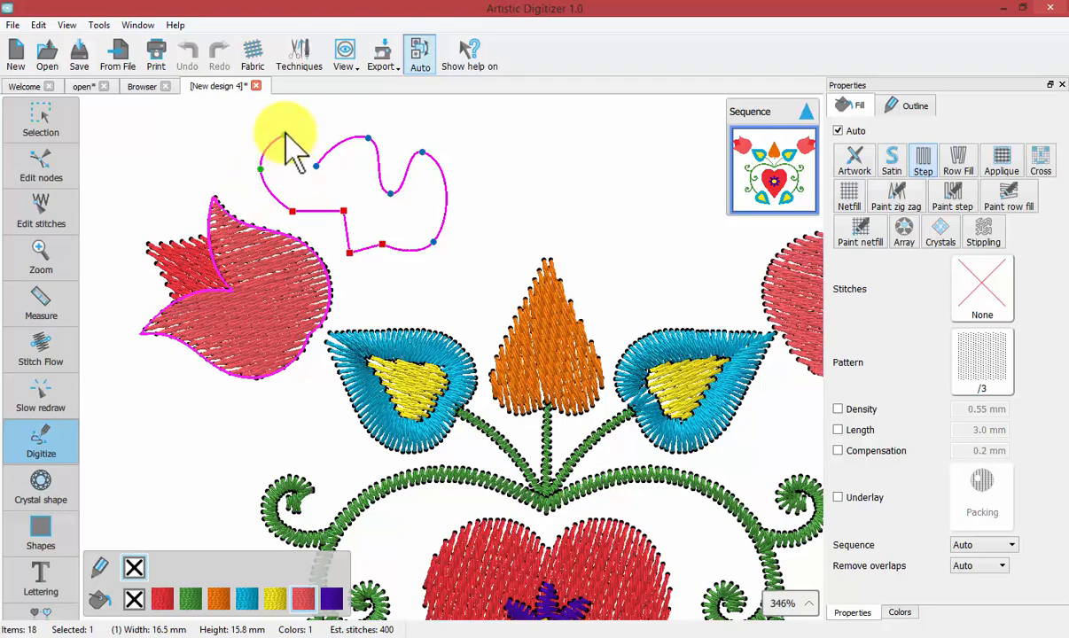
mouse_move(290, 131)
left_mouse_down()
mouse_move(311, 126)
mouse_move(294, 118)
left_mouse_up()
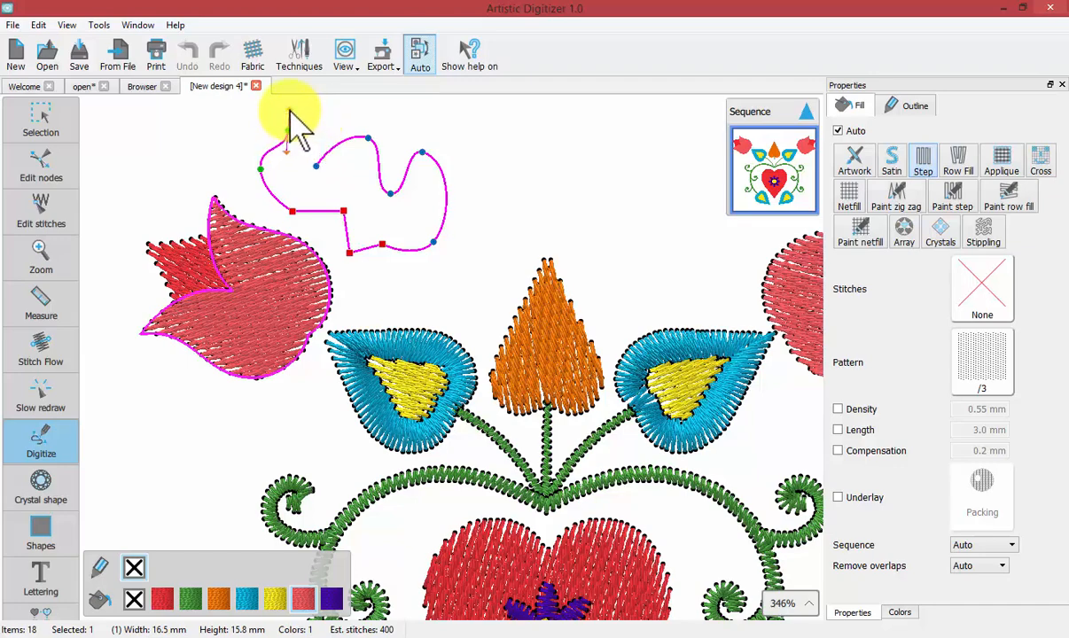
mouse_move(289, 116)
left_mouse_down()
mouse_move(277, 133)
mouse_move(292, 125)
mouse_move(296, 137)
mouse_move(295, 127)
left_mouse_up()
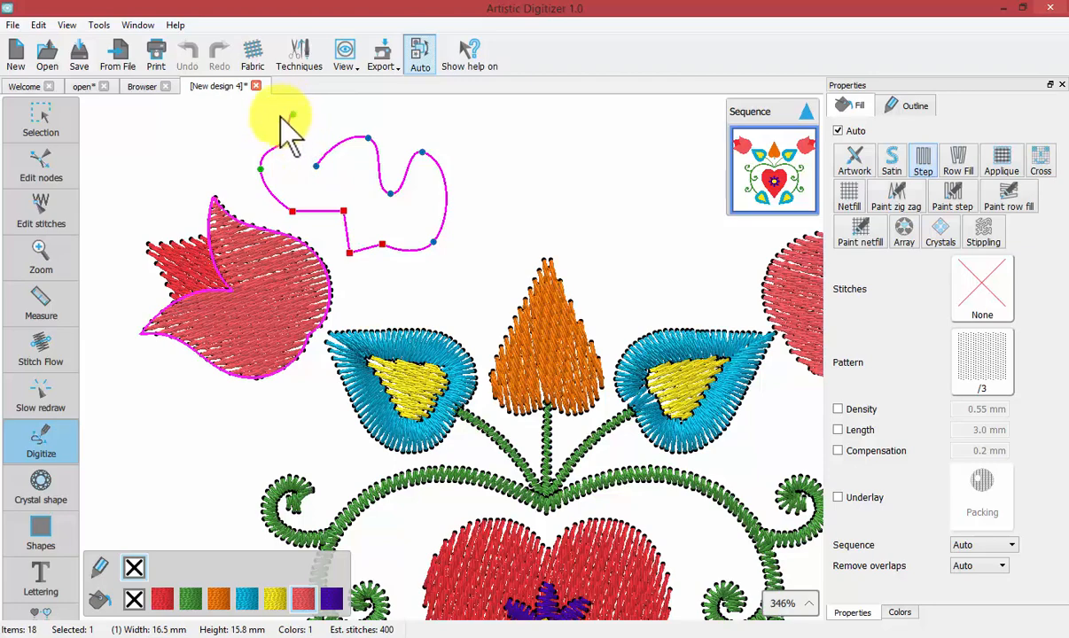
Extend the outline leftward above the tulip with smooth, corner and curve points, and end the open shape at about 27 mm by 12.5 mm.
left_click(212, 126)
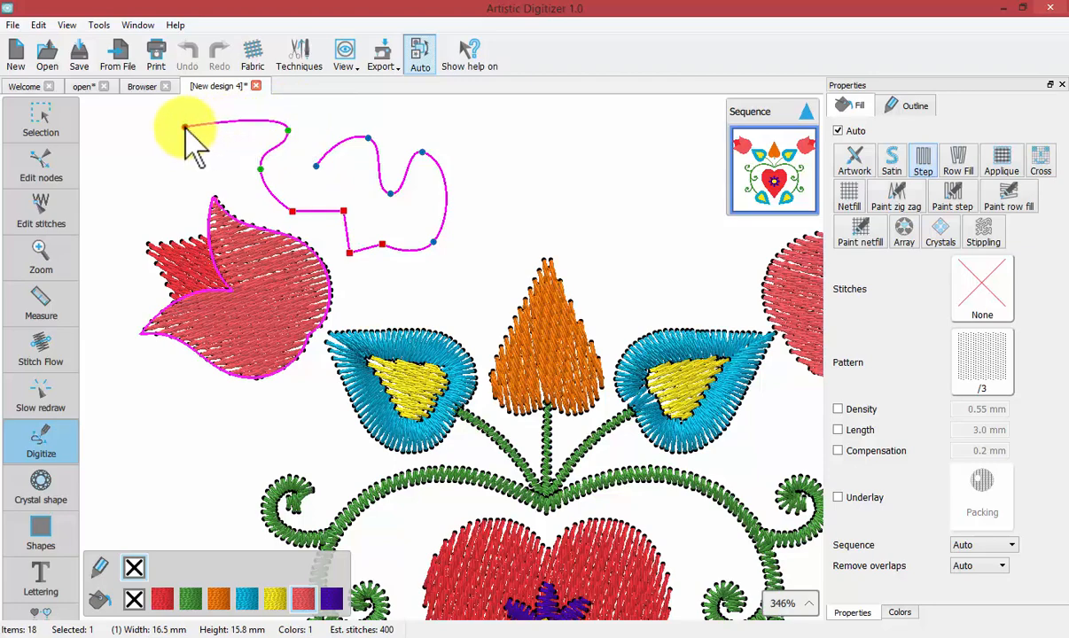
left_click(185, 128)
left_click(174, 185)
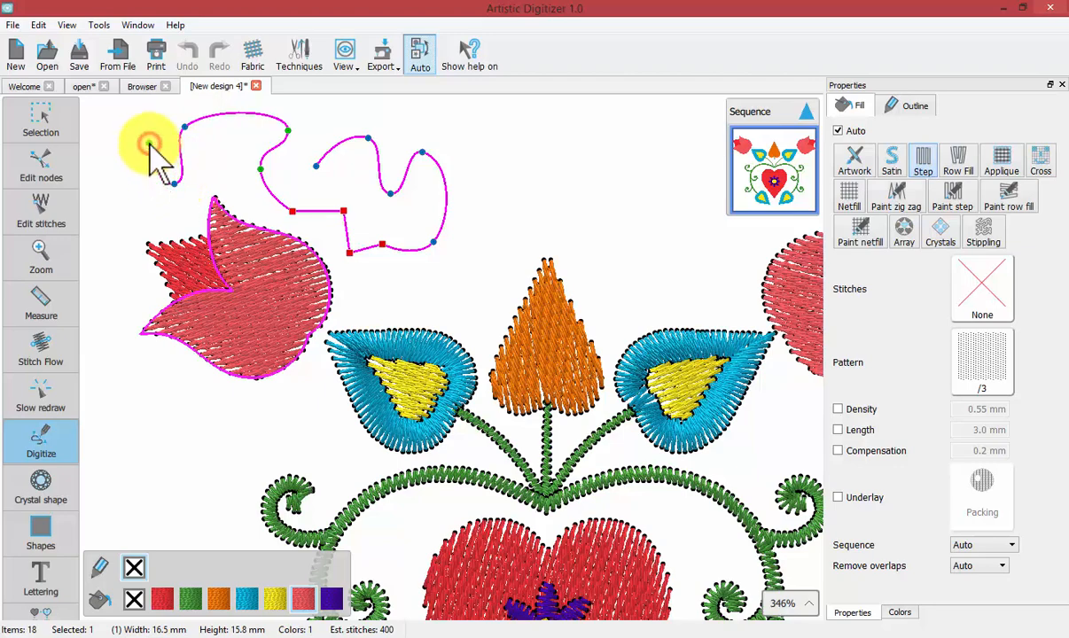
left_click(149, 143)
left_click(137, 189)
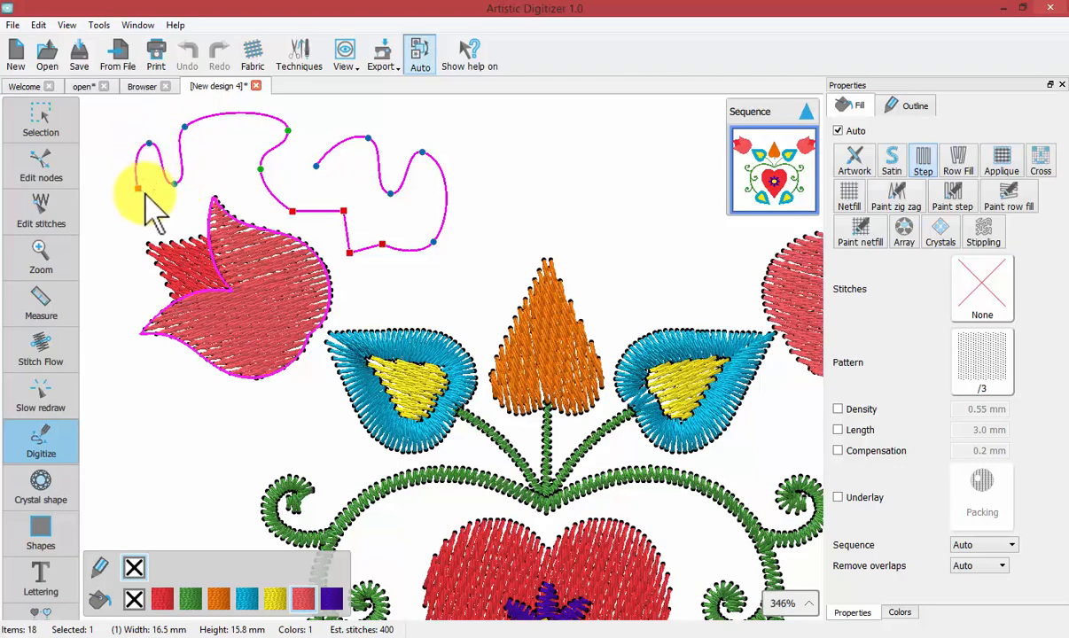
left_click(180, 209)
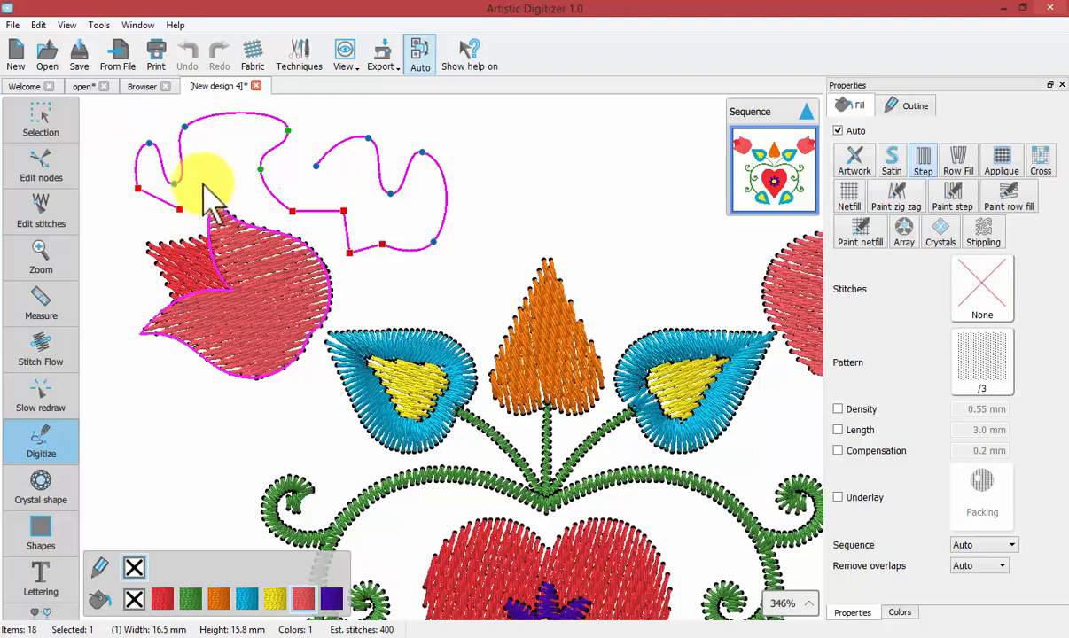
left_click(217, 169)
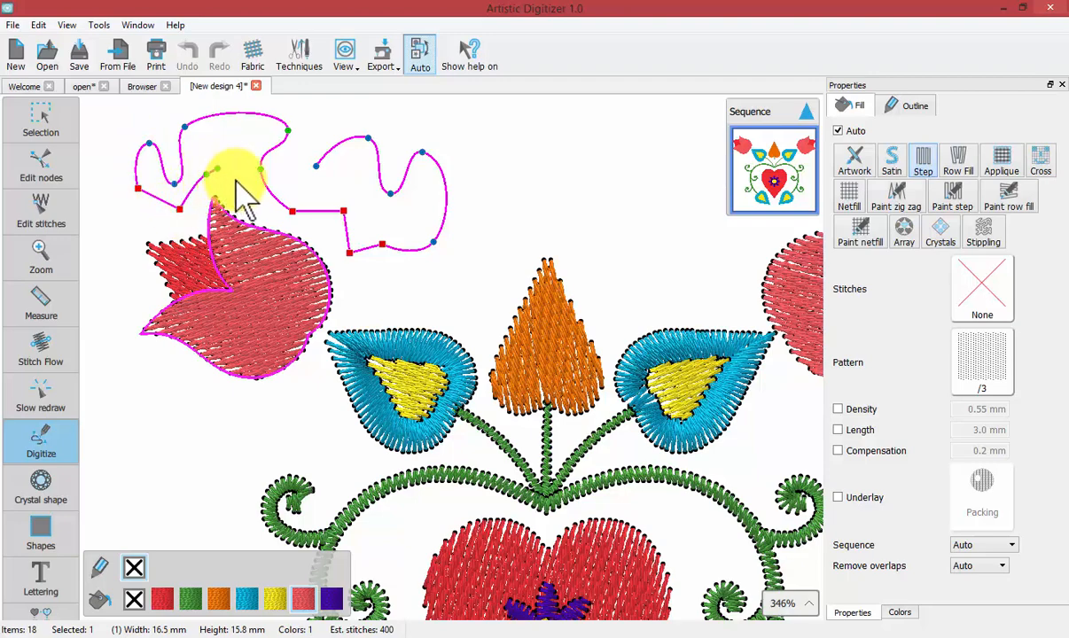
right_click(237, 184)
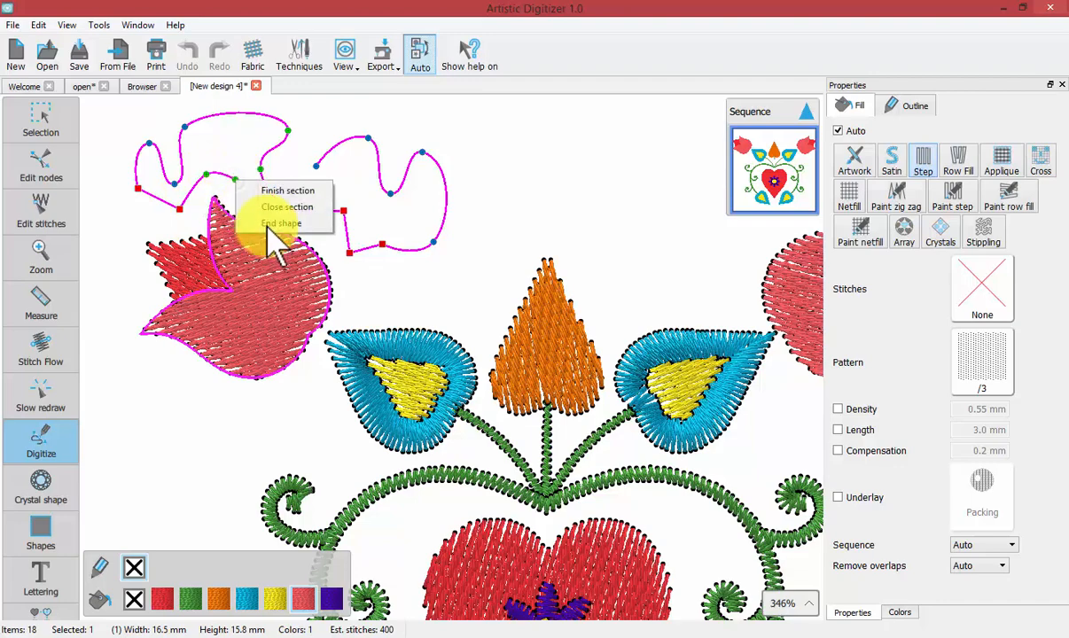
left_click(264, 226)
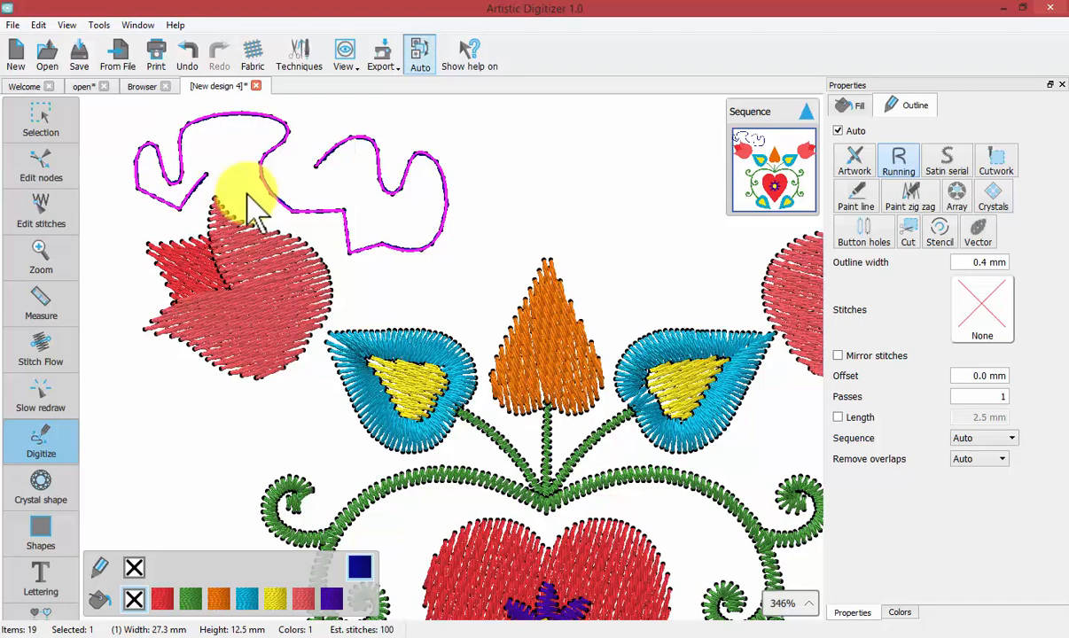
Open the new outline for node editing and focus on its right half.
left_click(44, 119)
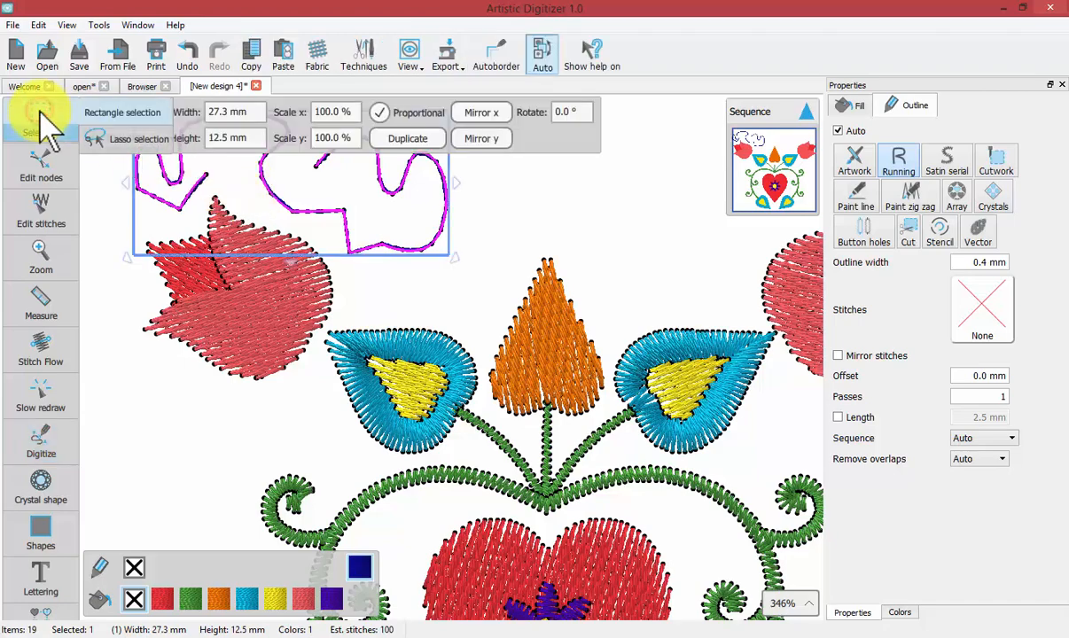
scroll(282, 190, "up", 3)
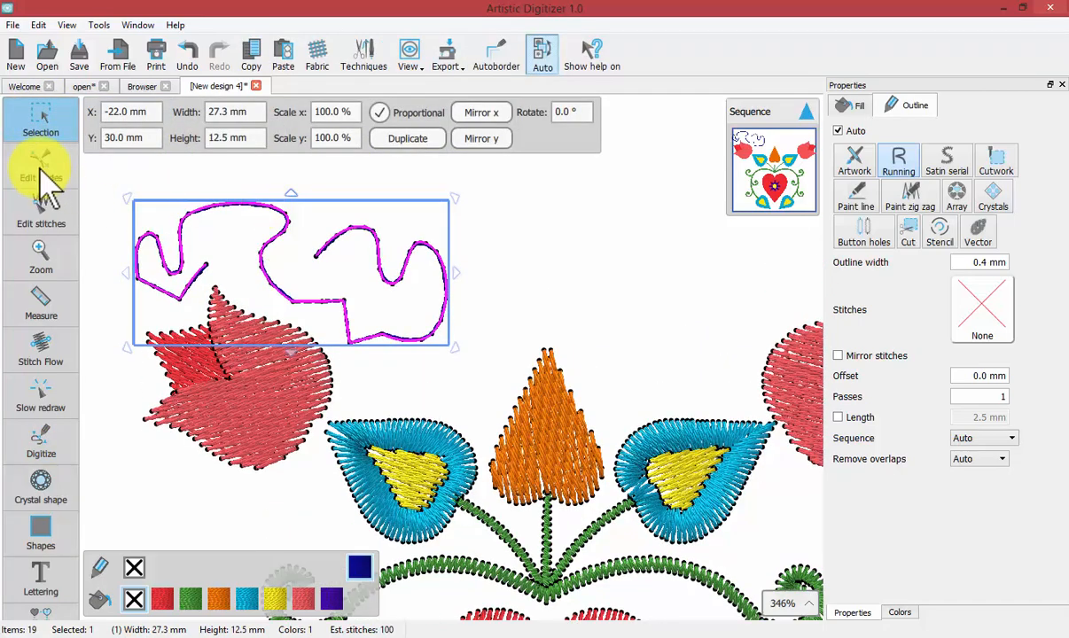
left_click(38, 168)
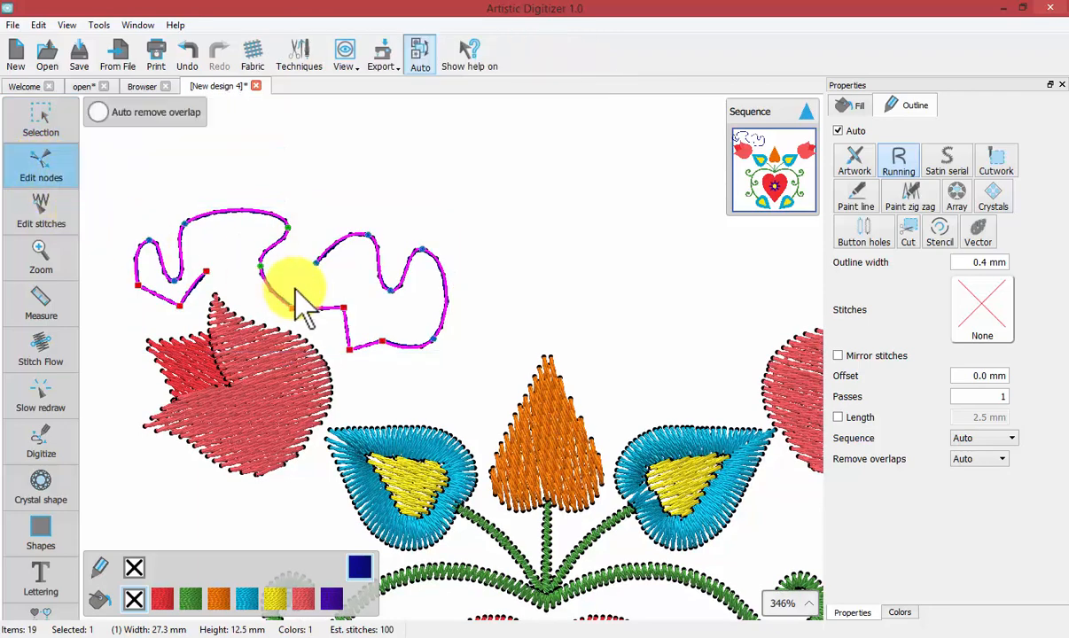
left_click_drag(295, 290, 264, 271)
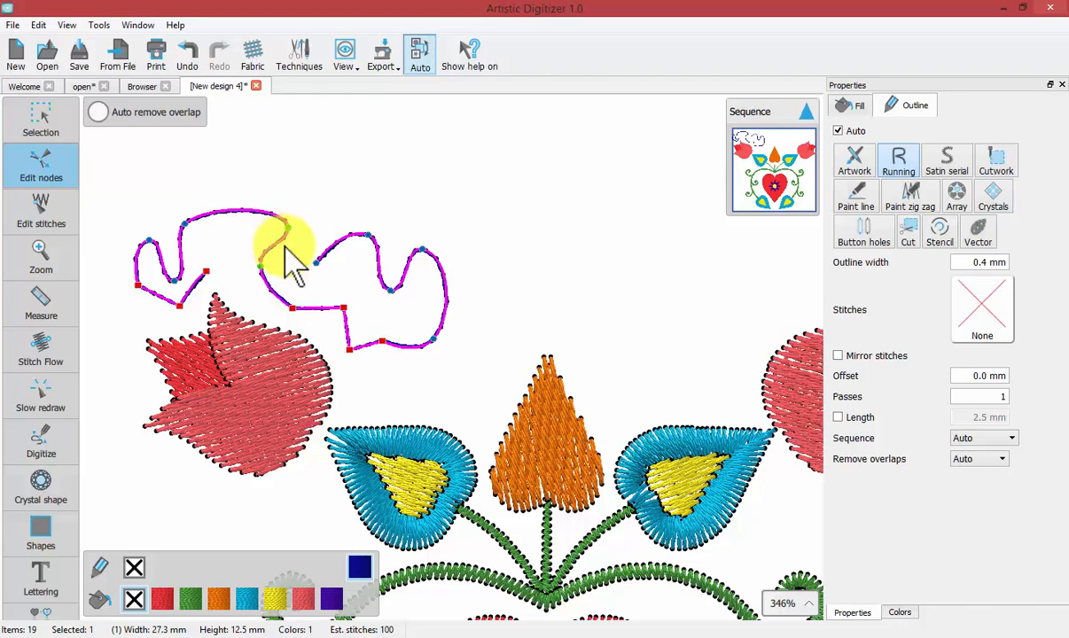
scroll(297, 297, "up", 5)
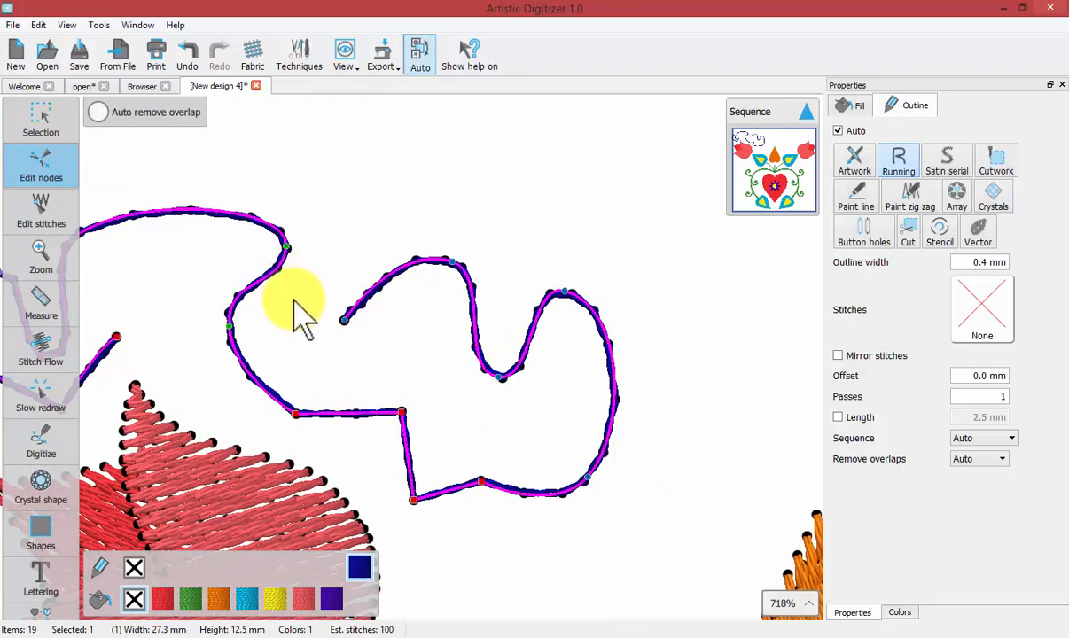
Raise the smooth point at the first peak beside the outline's start point and delete it.
left_click(452, 262)
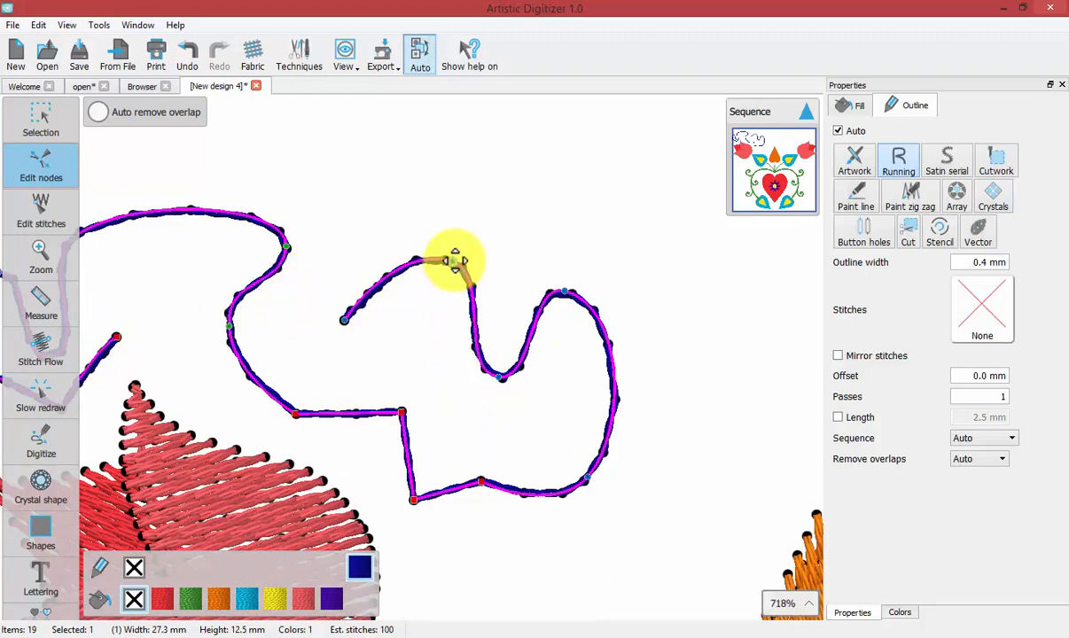
left_click_drag(452, 262, 441, 198)
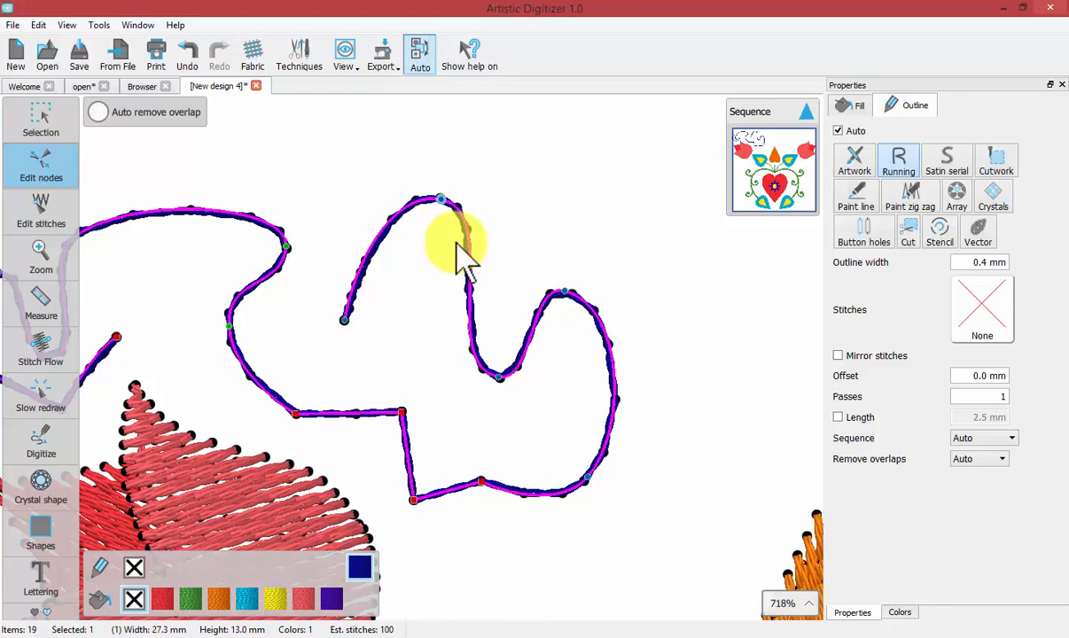
key("Delete")
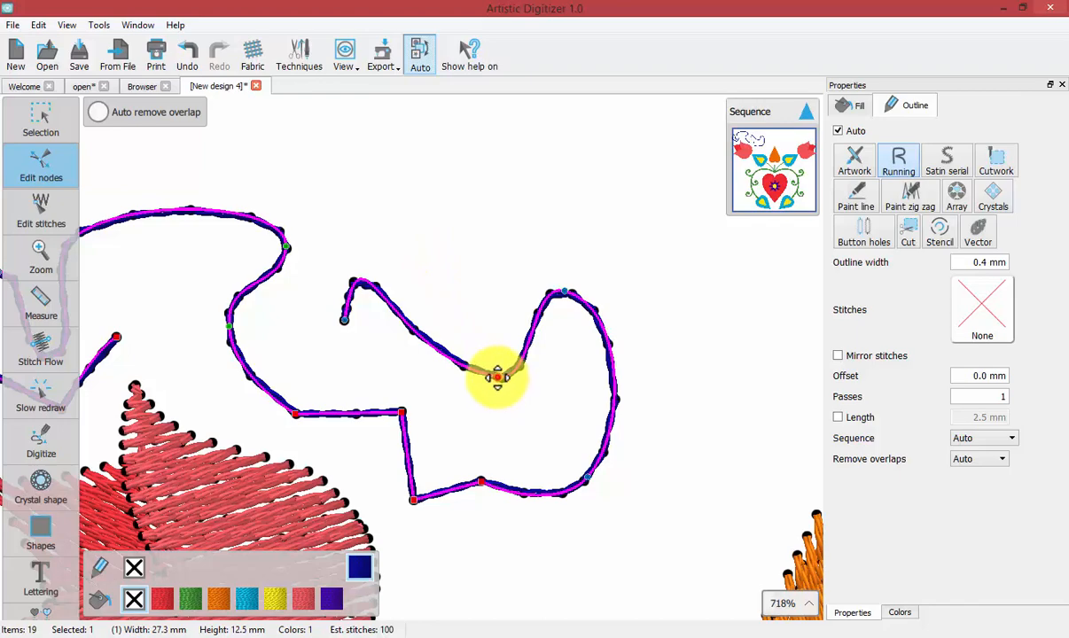
Reshape the valley of the outline by adjusting both handles of its curve point.
left_click(497, 377)
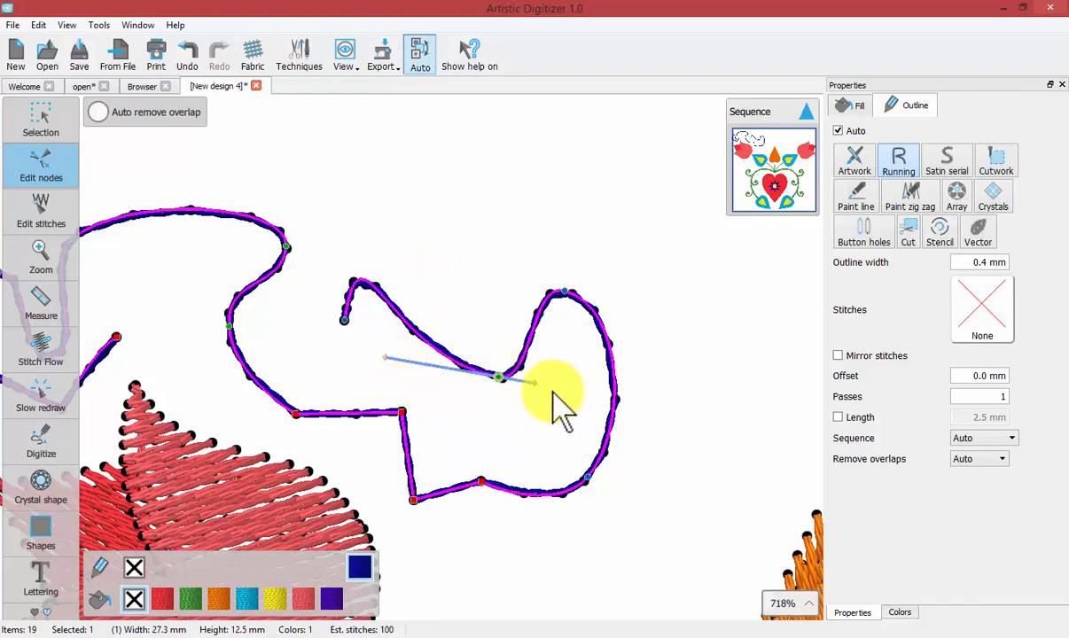
left_click_drag(536, 383, 571, 352)
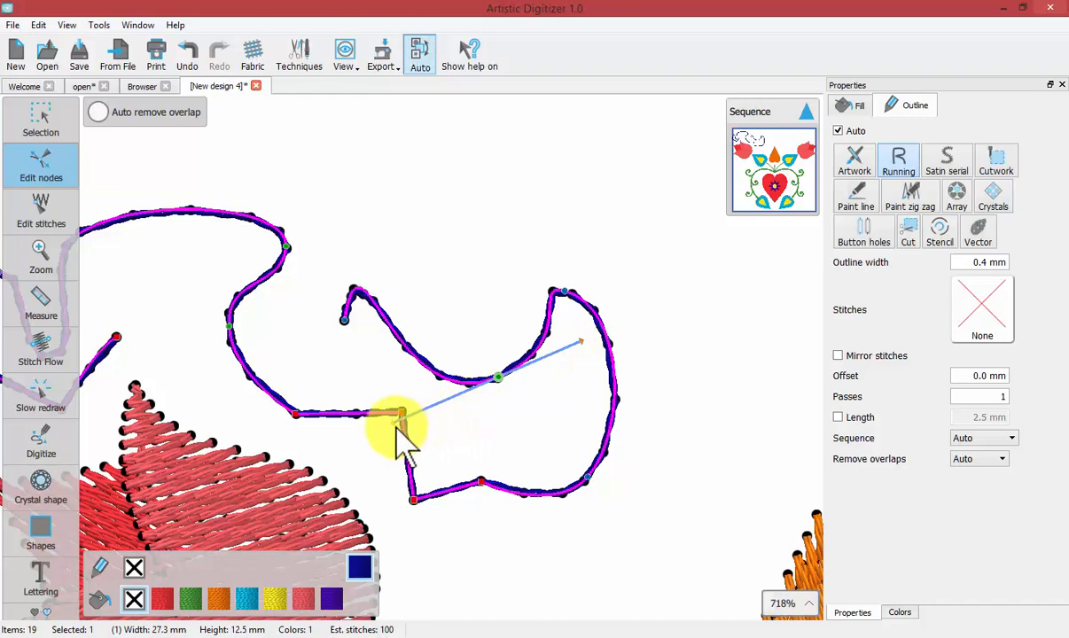
left_click_drag(406, 419, 459, 392)
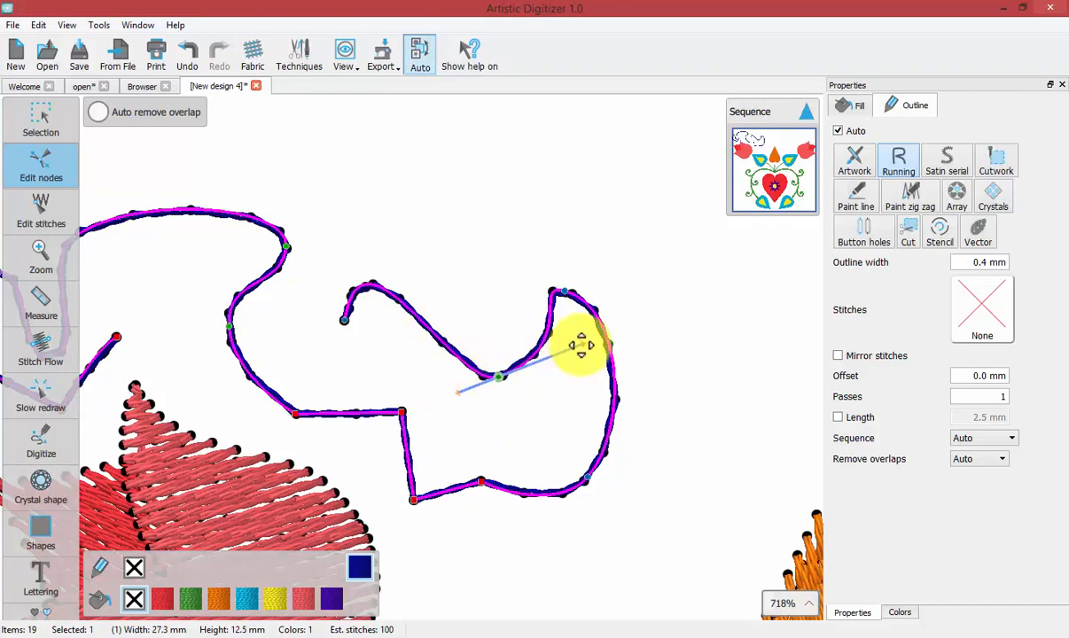
left_click_drag(580, 346, 596, 364)
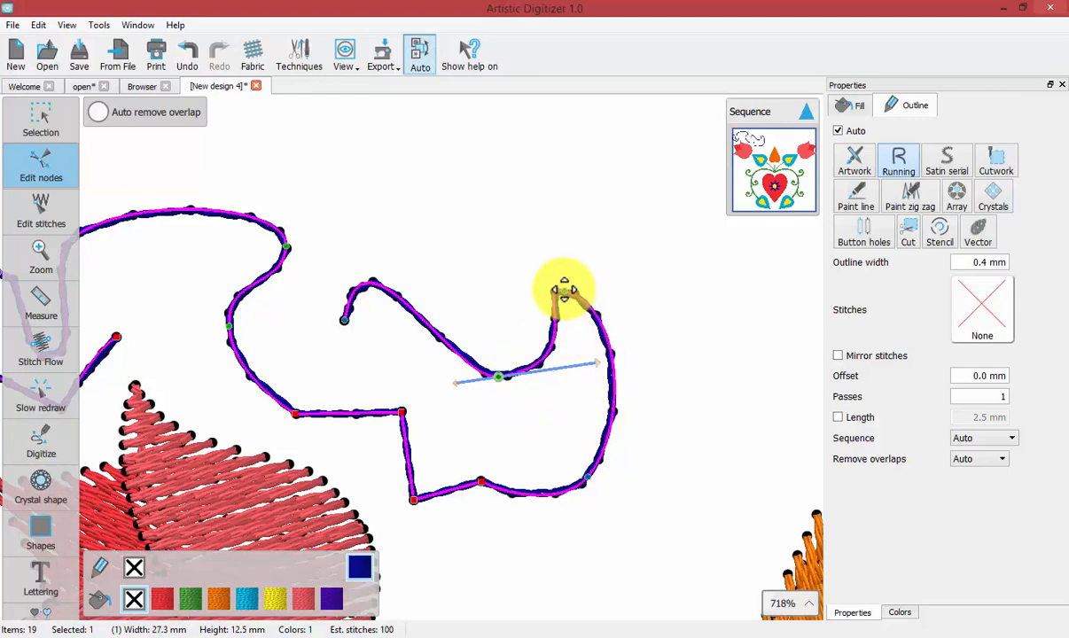
Move the peak's smooth point right until the outline is about 28 mm wide, and shorten the valley point's right handle.
left_click_drag(564, 290, 597, 298)
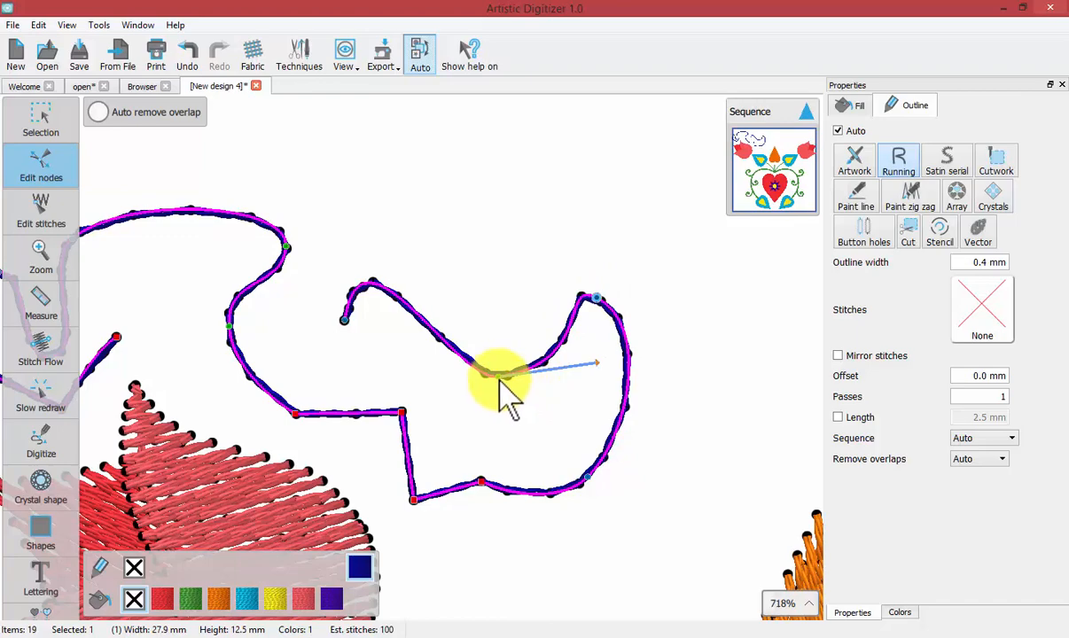
left_click(499, 378)
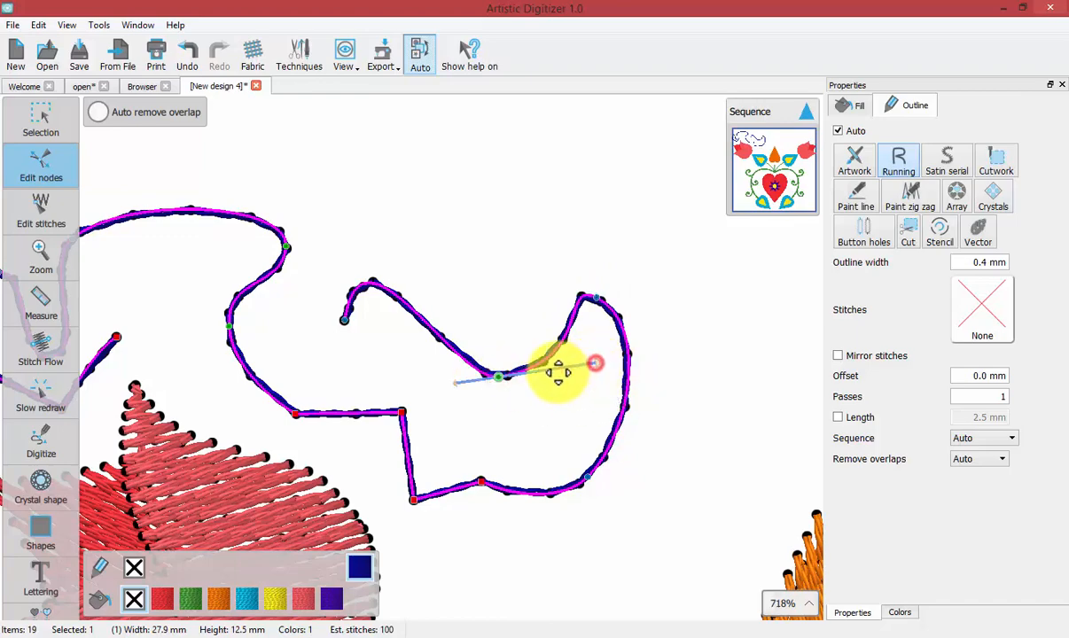
left_click_drag(596, 363, 559, 372)
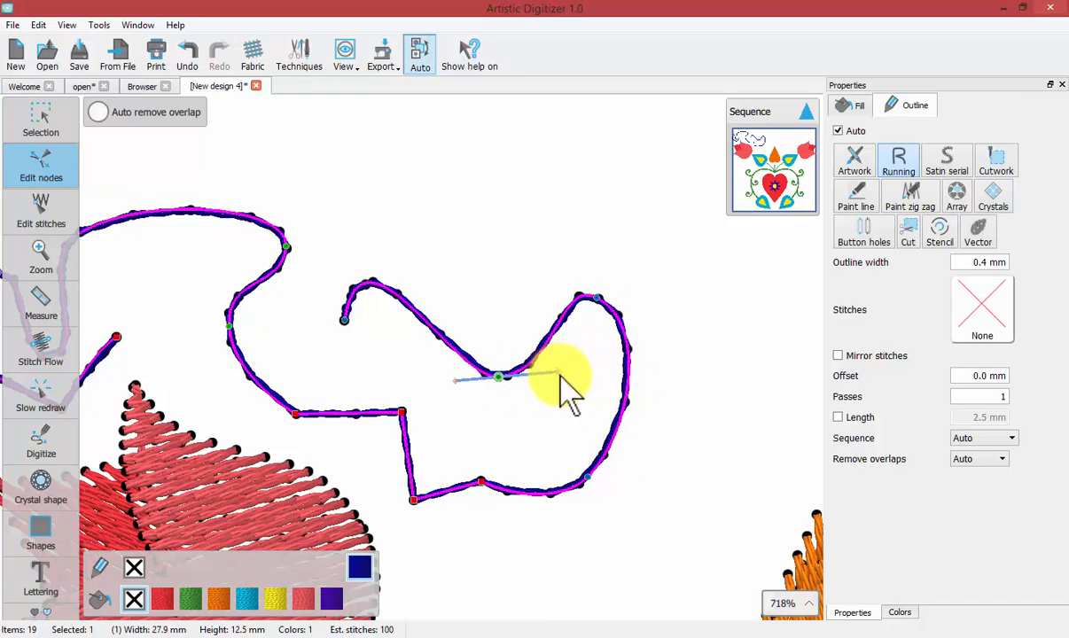
Move the corner point at the inner end of the straight segment up and to the left.
left_click(402, 413)
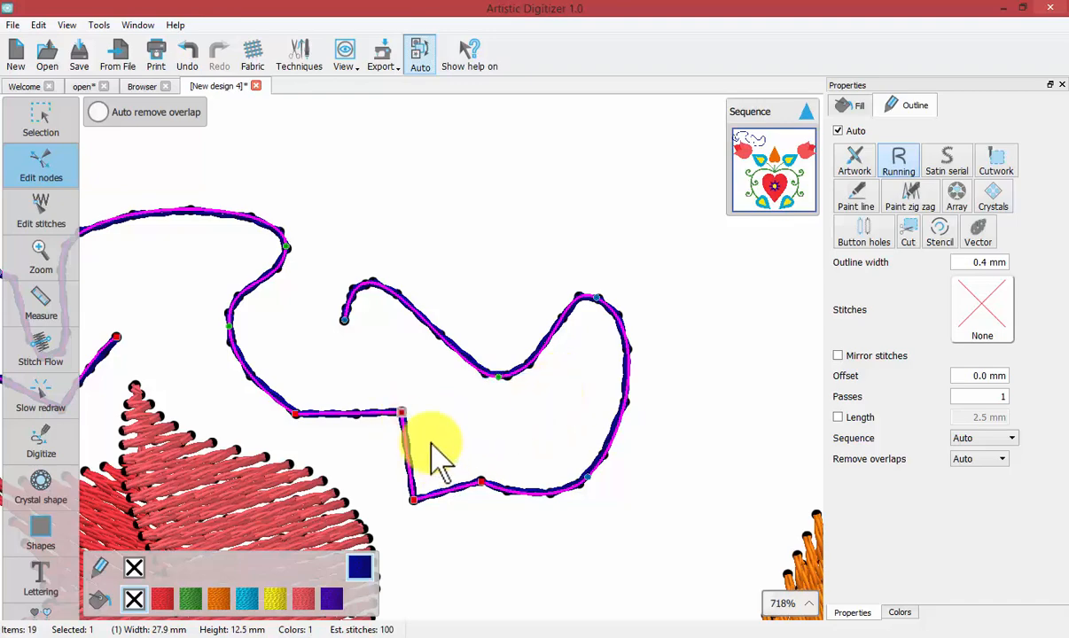
left_click_drag(402, 412, 377, 375)
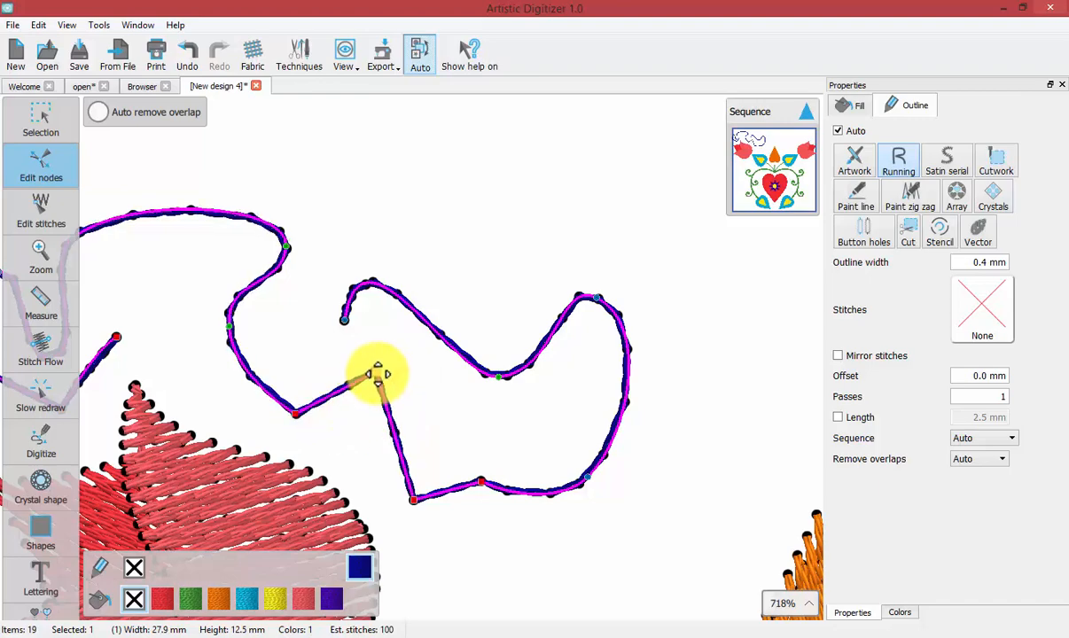
scroll(379, 380, "down", 2)
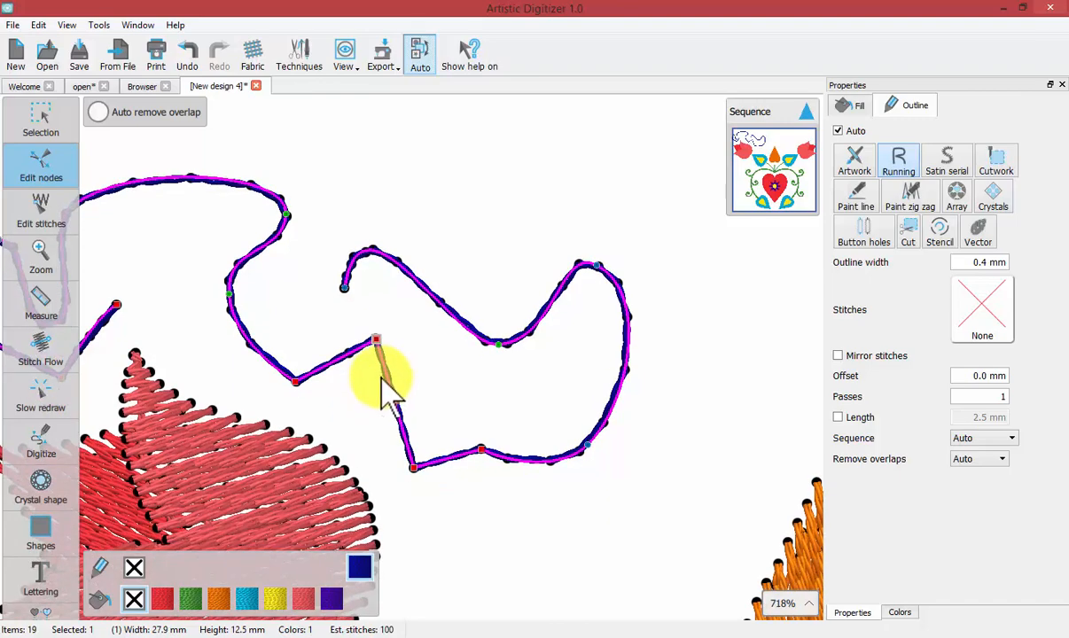
Box-select the two smooth points at the outline's right end, toggle them individually, and clear the selection.
left_click(596, 266)
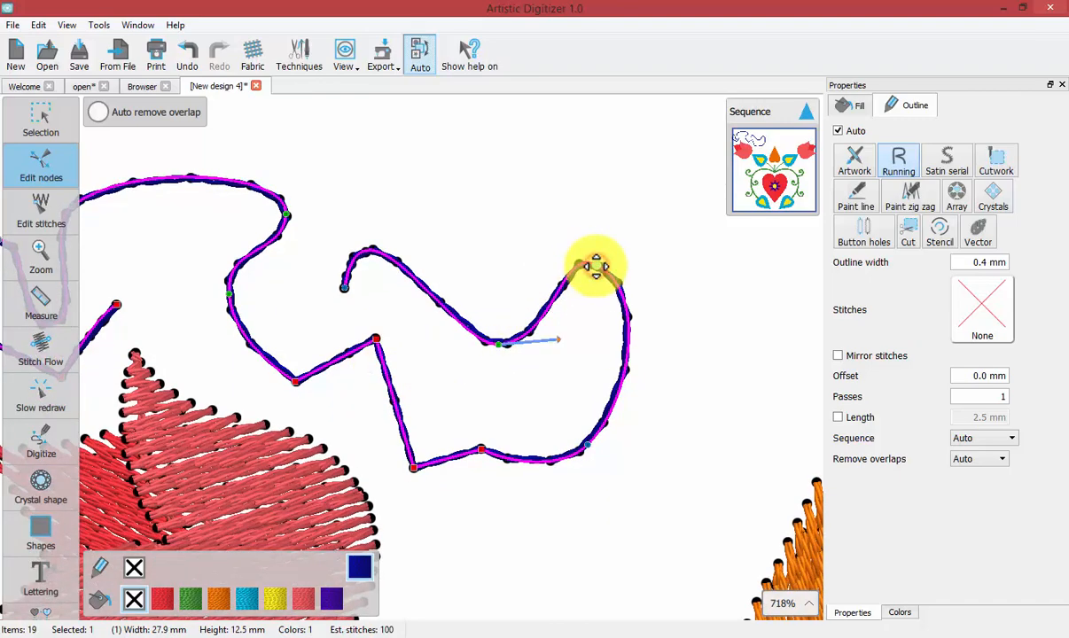
left_click(691, 209)
left_click_drag(683, 284, 568, 497)
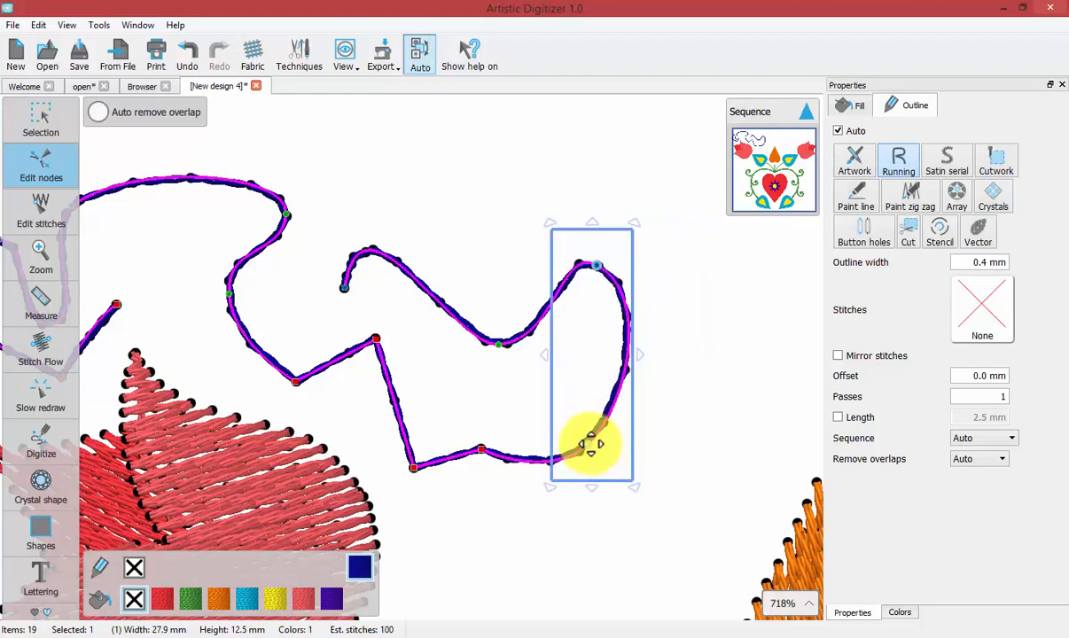
left_click(596, 265)
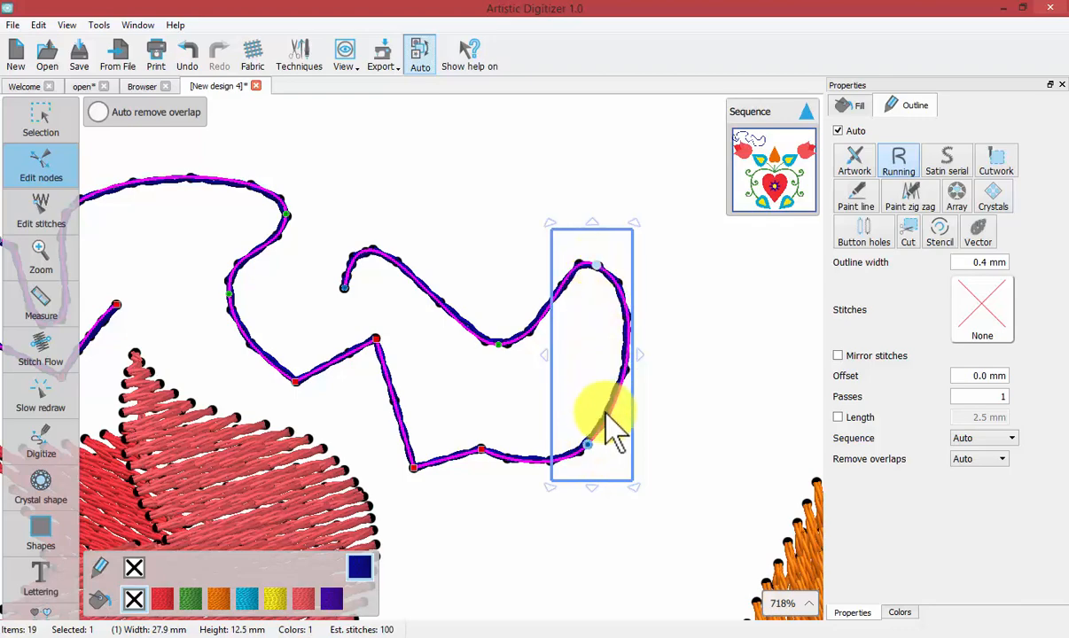
left_click(587, 444, "shift")
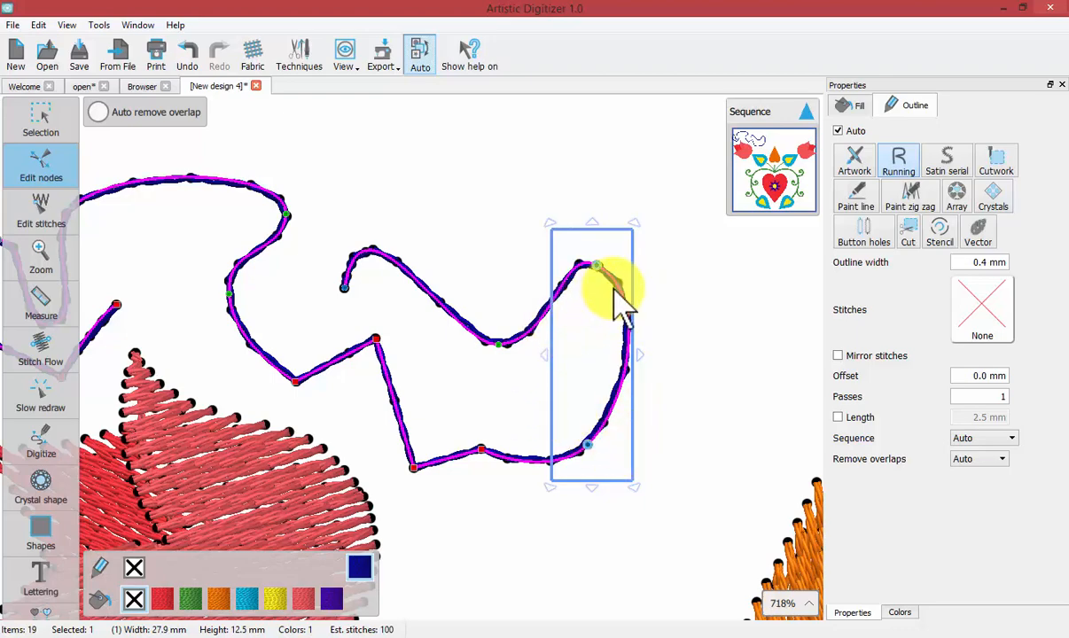
left_click(618, 335)
double_click(628, 337)
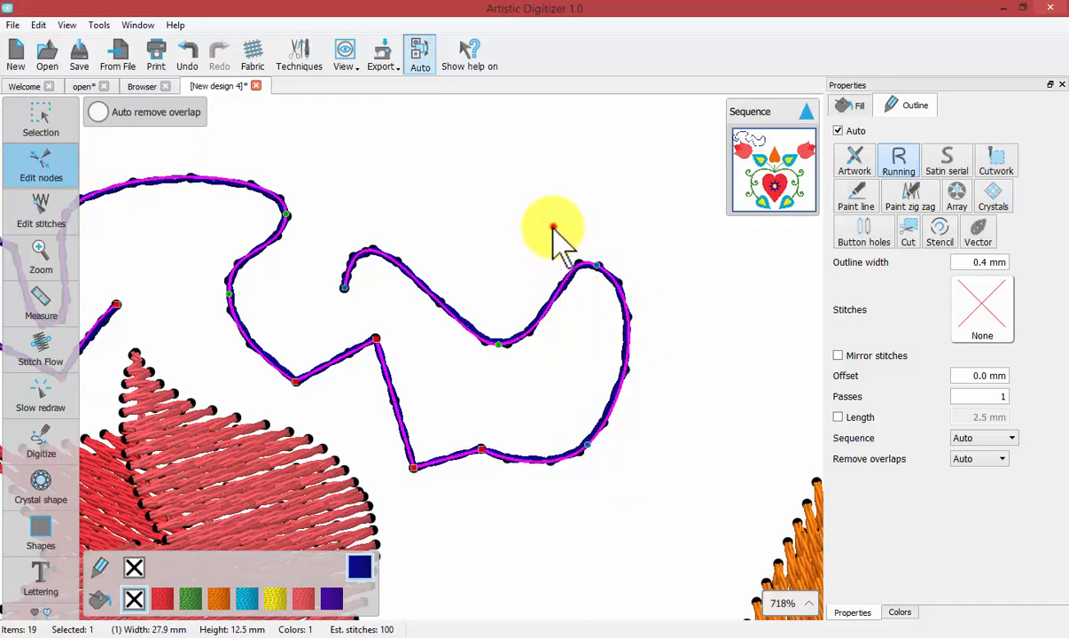
Move the two right-end smooth points together up and to the right, and scale them until the outline is about 30 mm wide.
left_click_drag(552, 228, 676, 511)
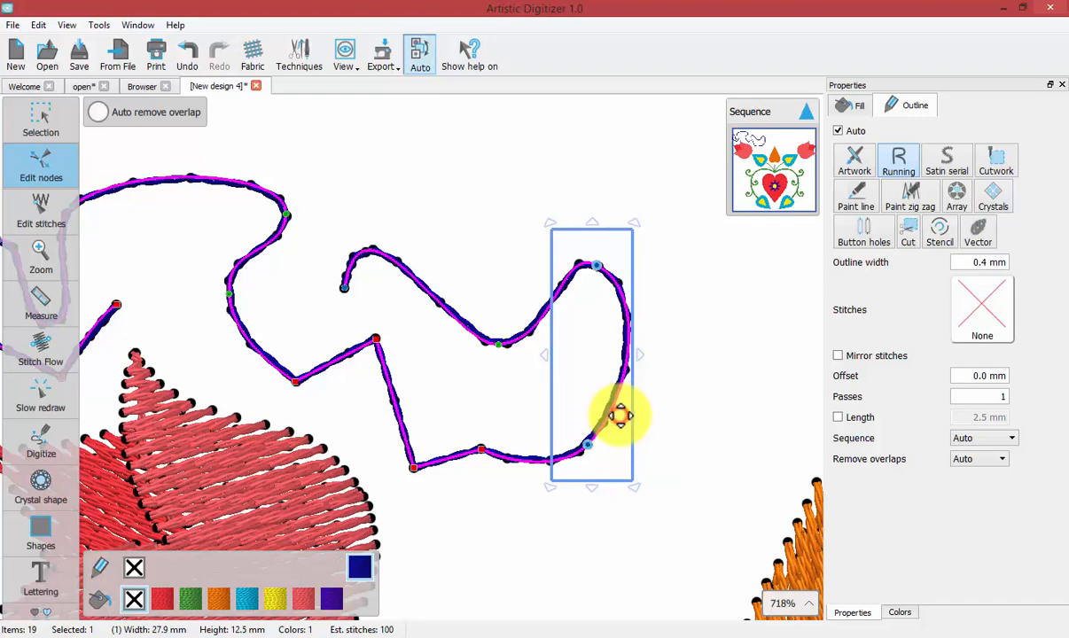
left_click_drag(620, 417, 645, 353)
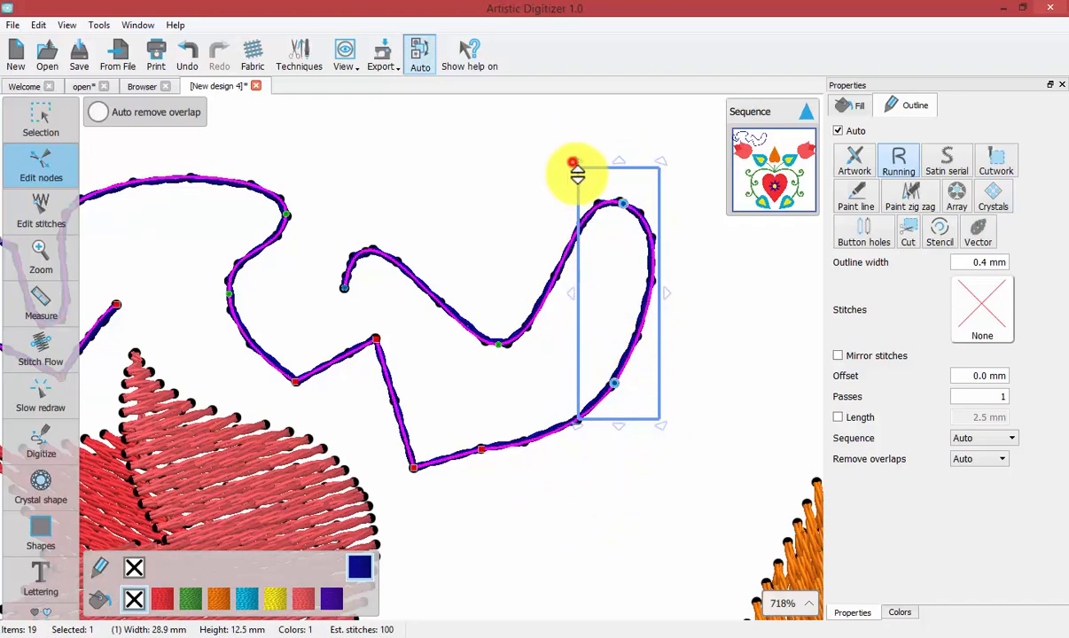
left_click_drag(577, 175, 618, 207)
left_click_drag(671, 315, 732, 320)
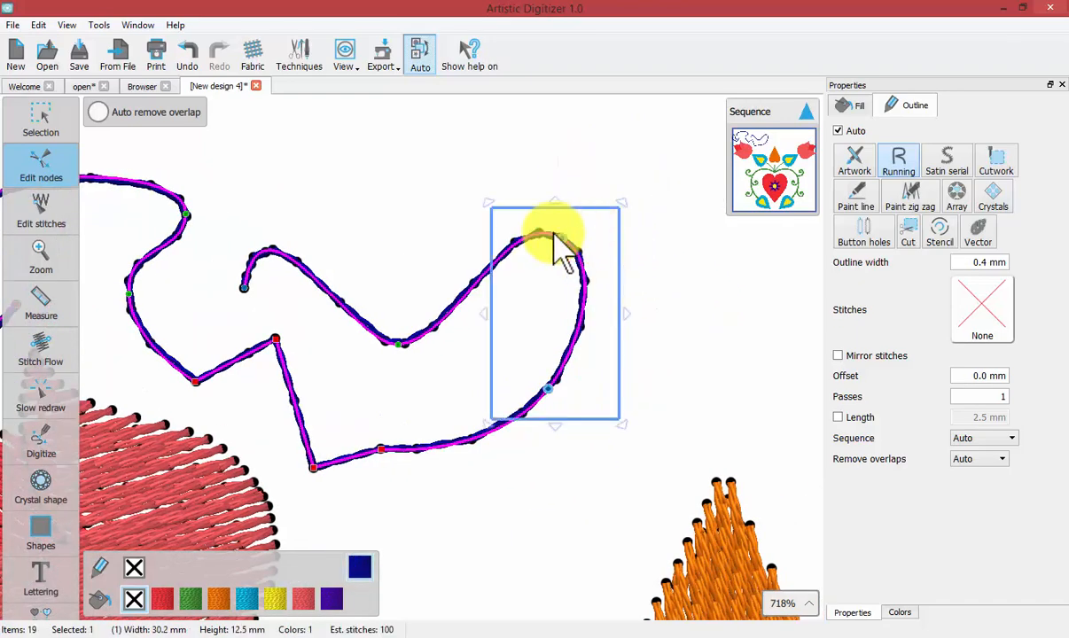
left_click(576, 400)
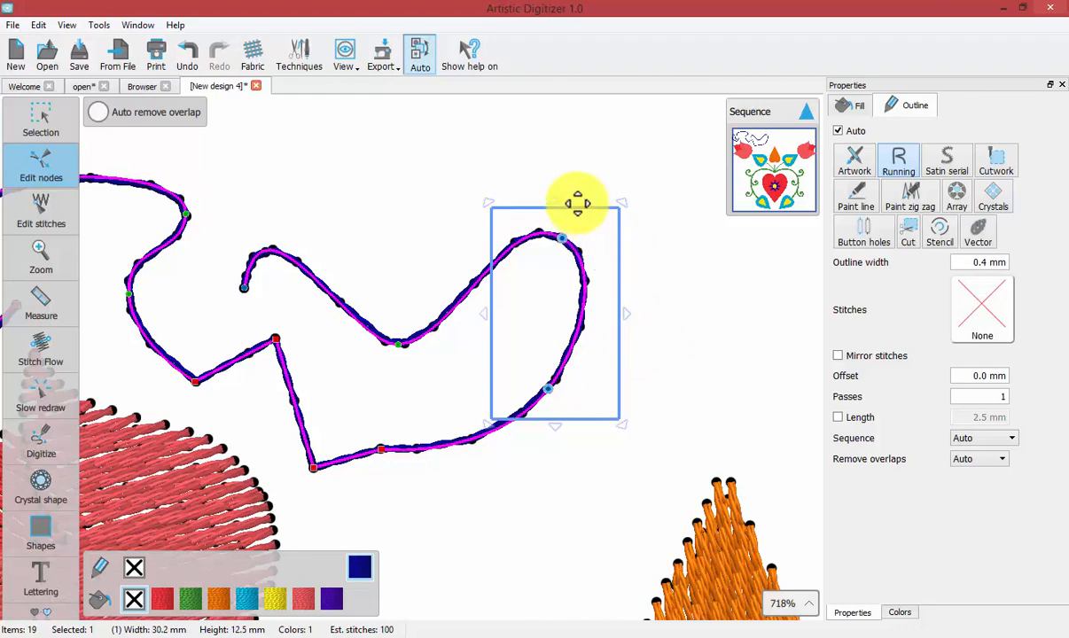
left_click(680, 248)
left_click(644, 177)
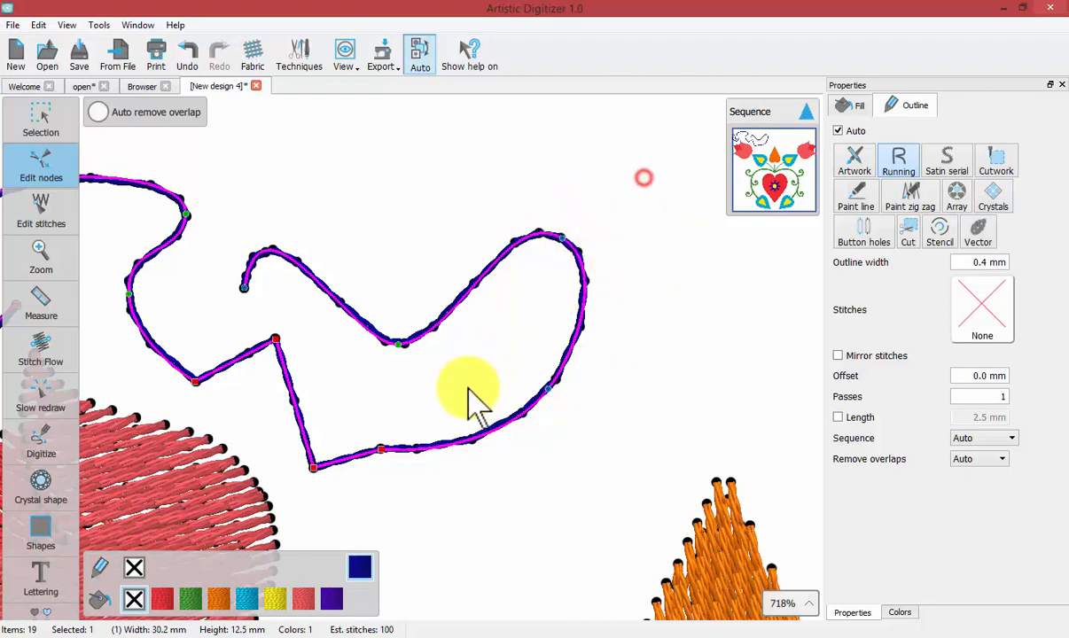
left_click_drag(470, 399, 387, 468)
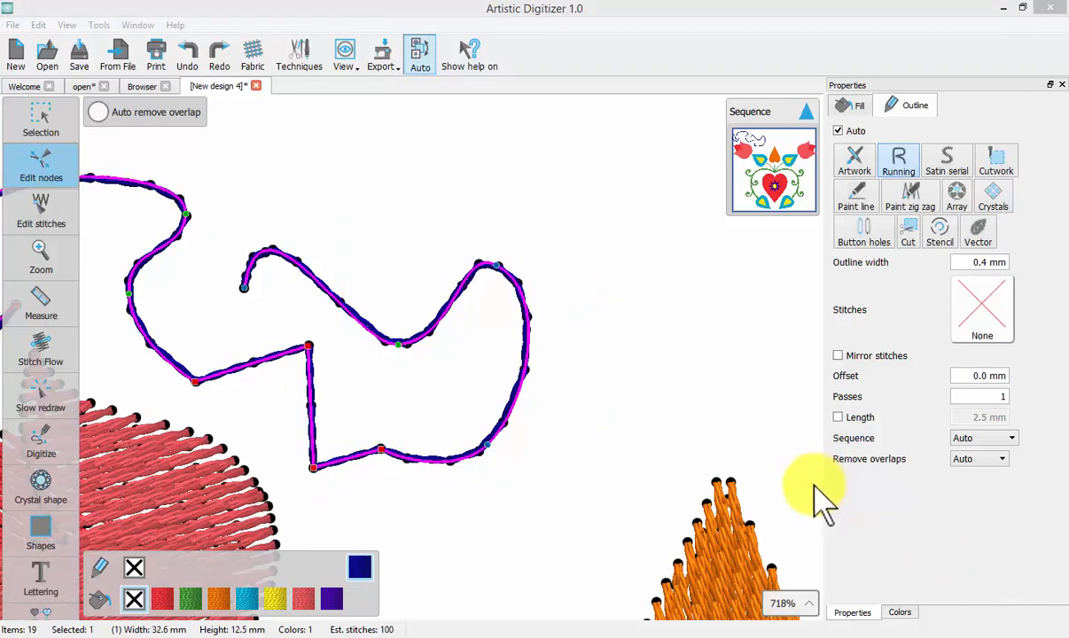
left_click(55, 130)
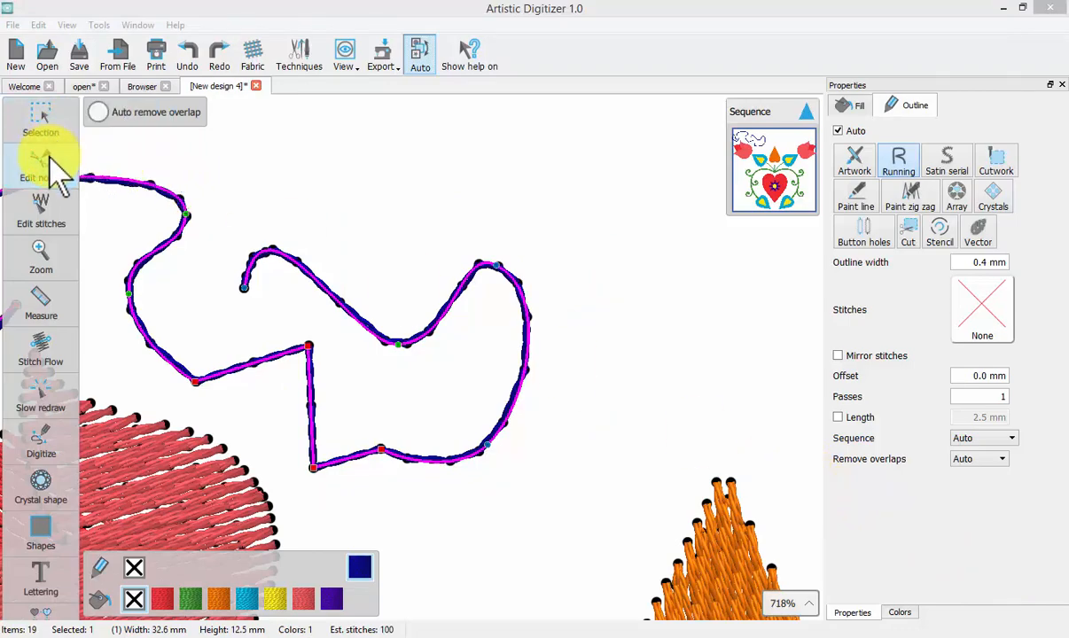
left_click(54, 169)
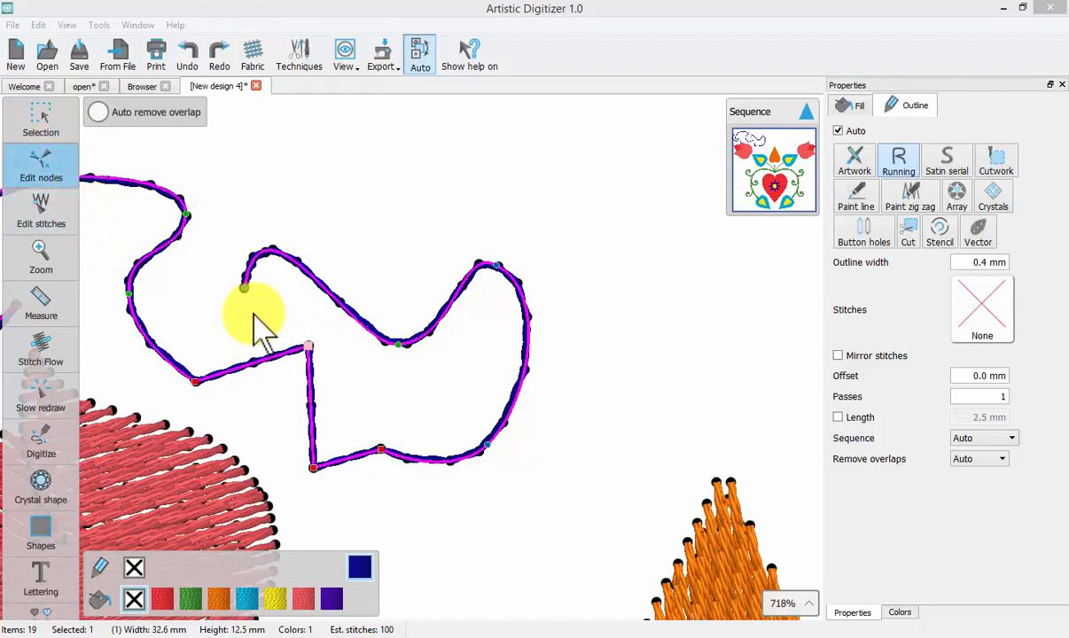
Convert the valley curve point to an auto smooth node and move it well above its neighbouring points to form an arch.
right_click(396, 346)
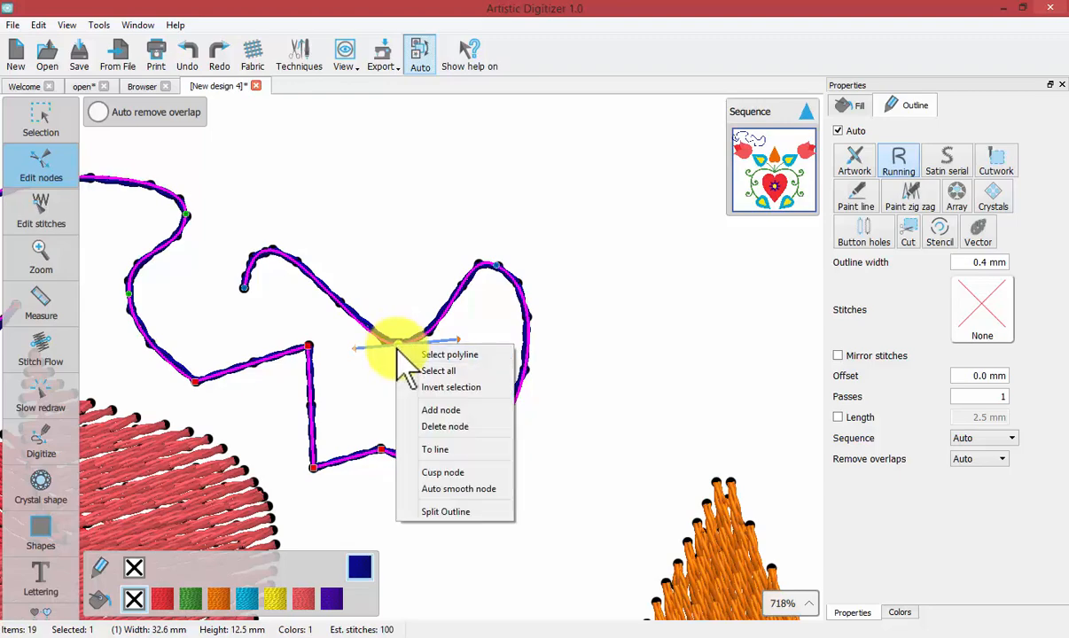
left_click(448, 490)
left_click(404, 346)
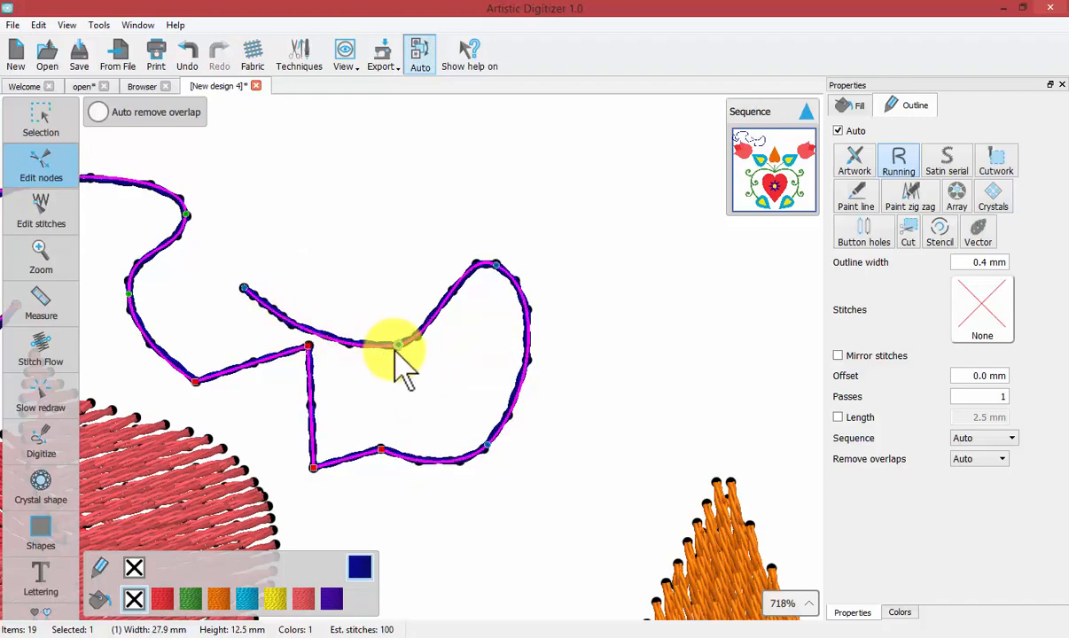
left_click_drag(395, 349, 383, 188)
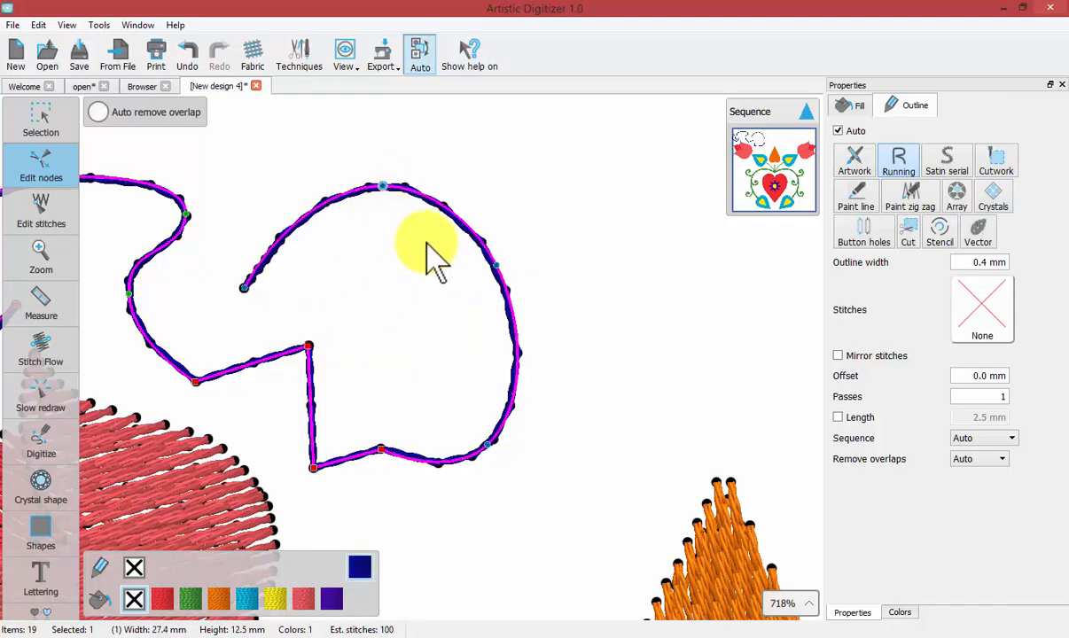
Convert the upper-right curve point to a smooth node, move it outward, and tilt its tangent handle until the outline is about 28.5 mm wide.
right_click(496, 263)
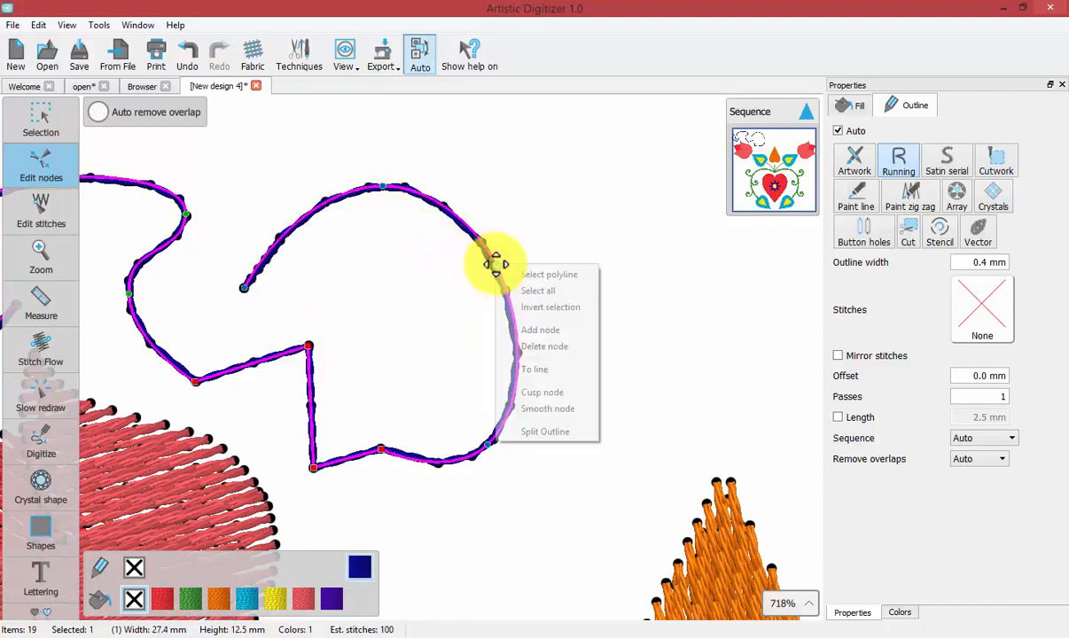
left_click(554, 409)
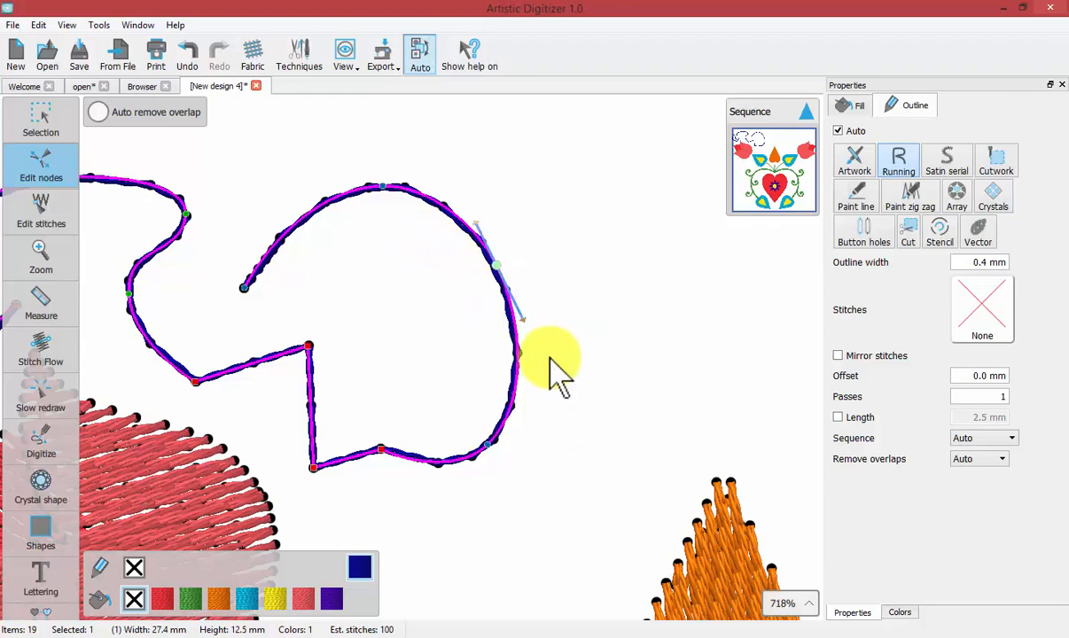
left_click_drag(495, 264, 534, 252)
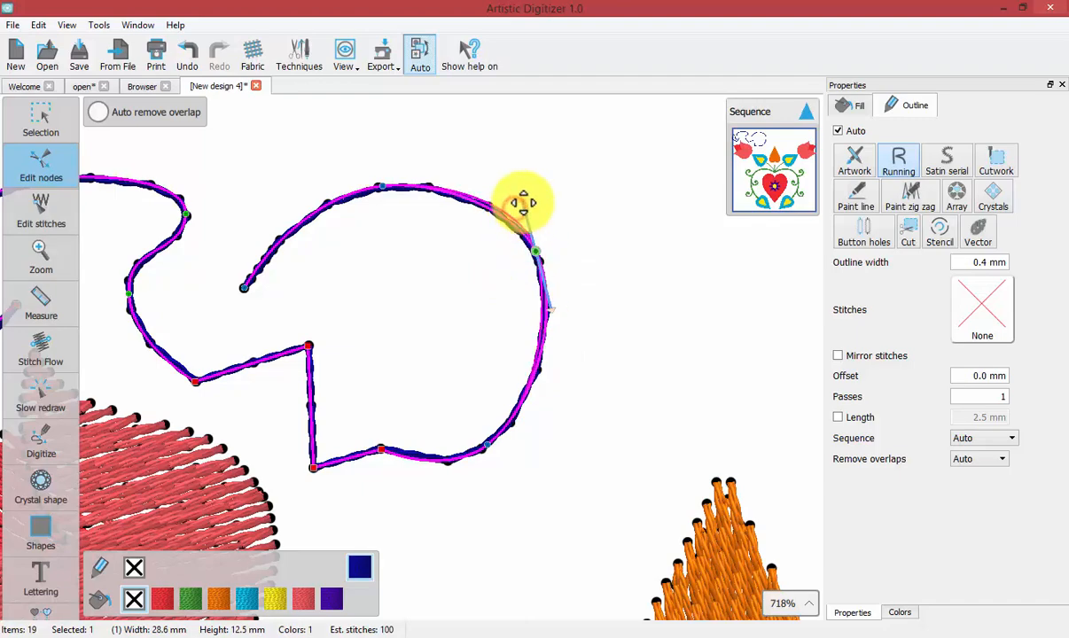
left_click_drag(525, 229, 513, 191)
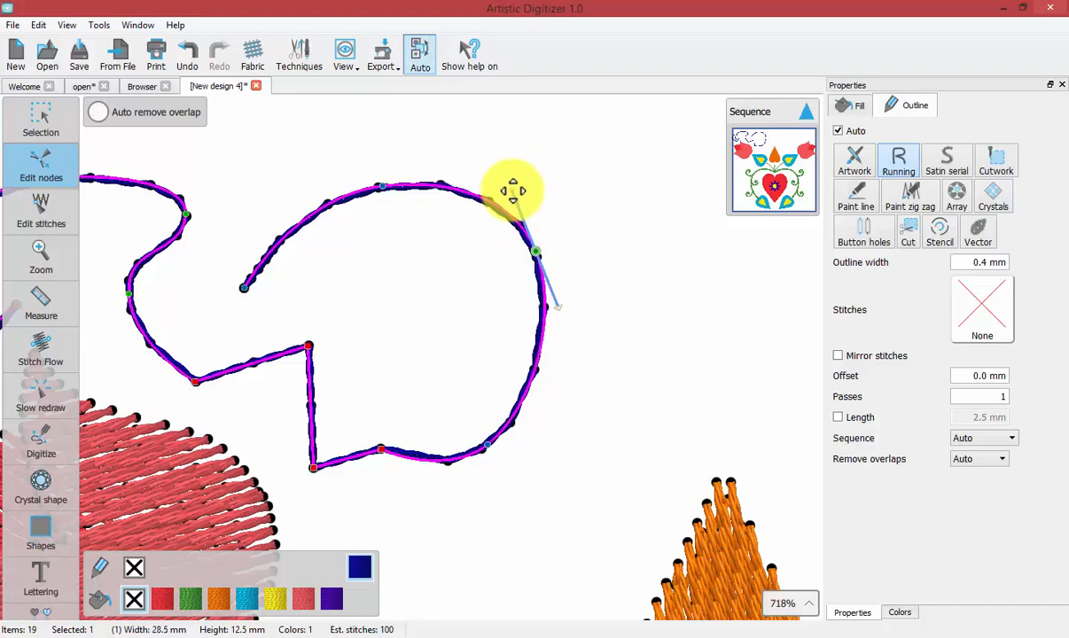
Convert the same right-side point to a cusp node and pull it outward until the outline is about 32.3 mm wide.
right_click(536, 253)
left_click(593, 383)
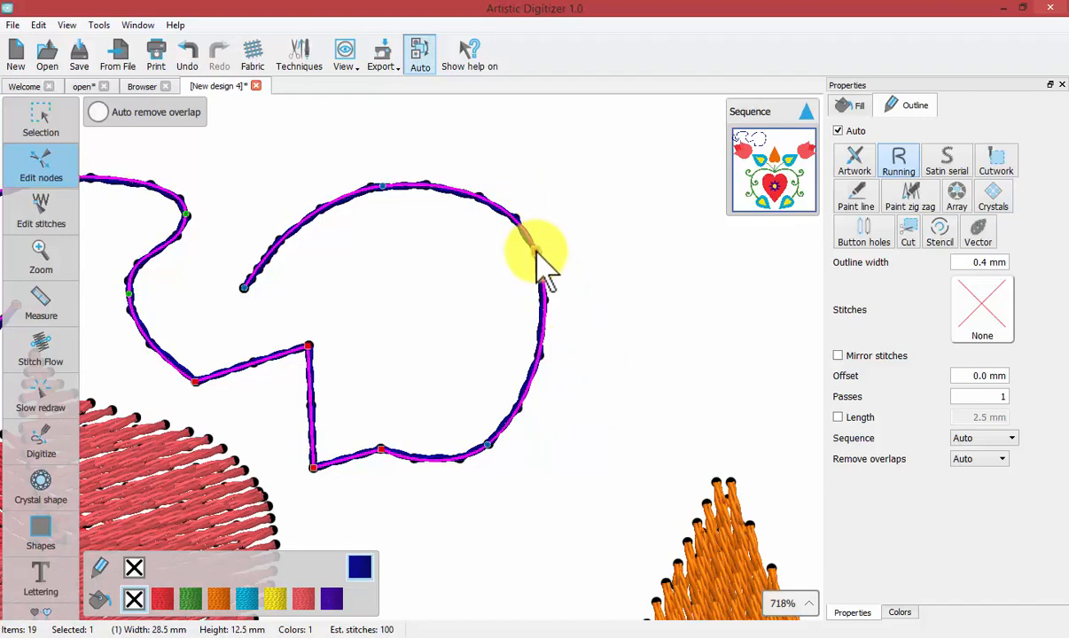
left_click_drag(536, 252, 635, 251)
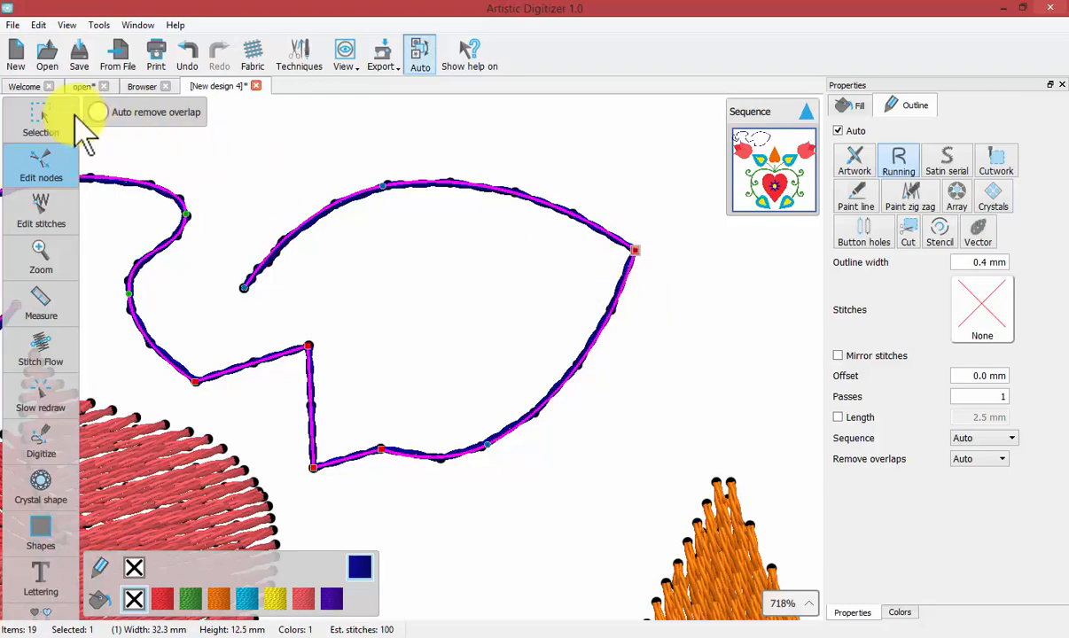
Move the whole outline to about X -8.2 mm, Y 35.0 mm, above the flowers, and deselect it.
left_click(34, 108)
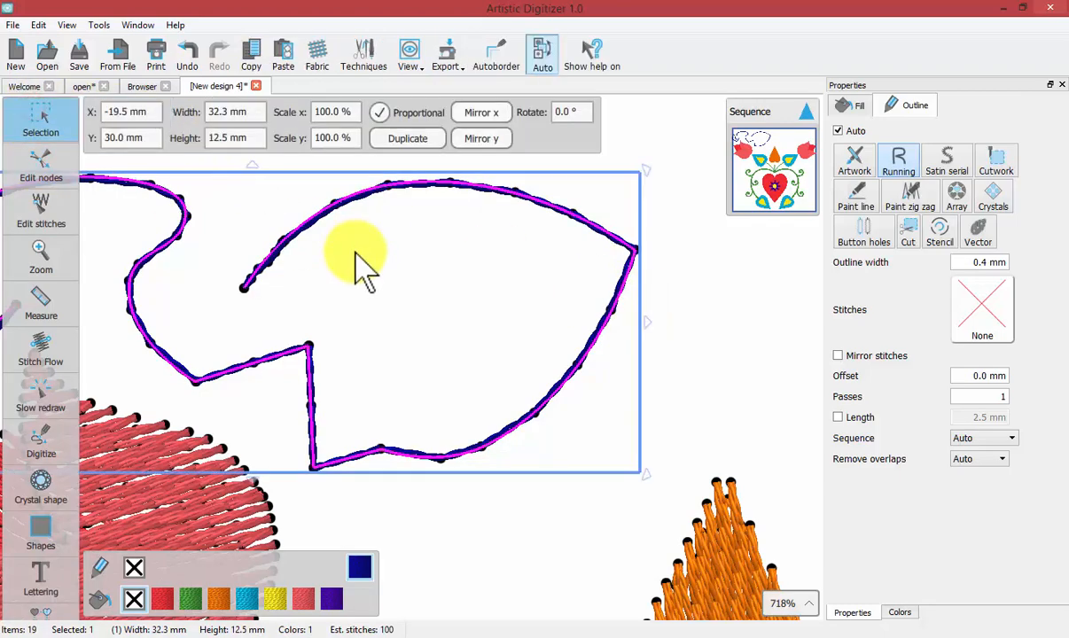
scroll(363, 273, "down", 1)
scroll(362, 271, "down", 5)
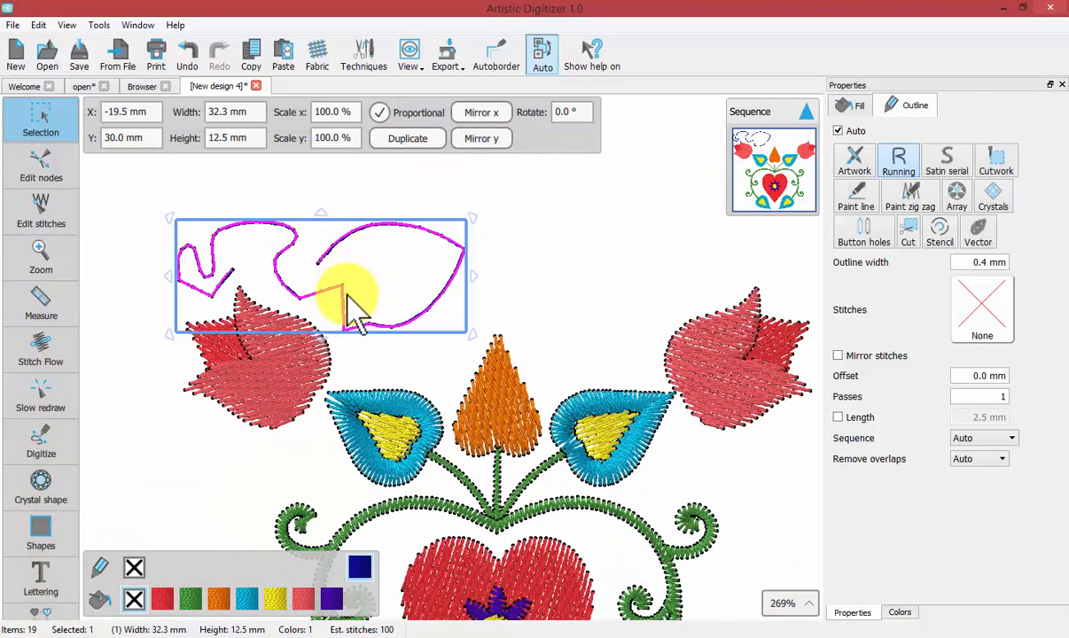
left_click_drag(355, 298, 467, 250)
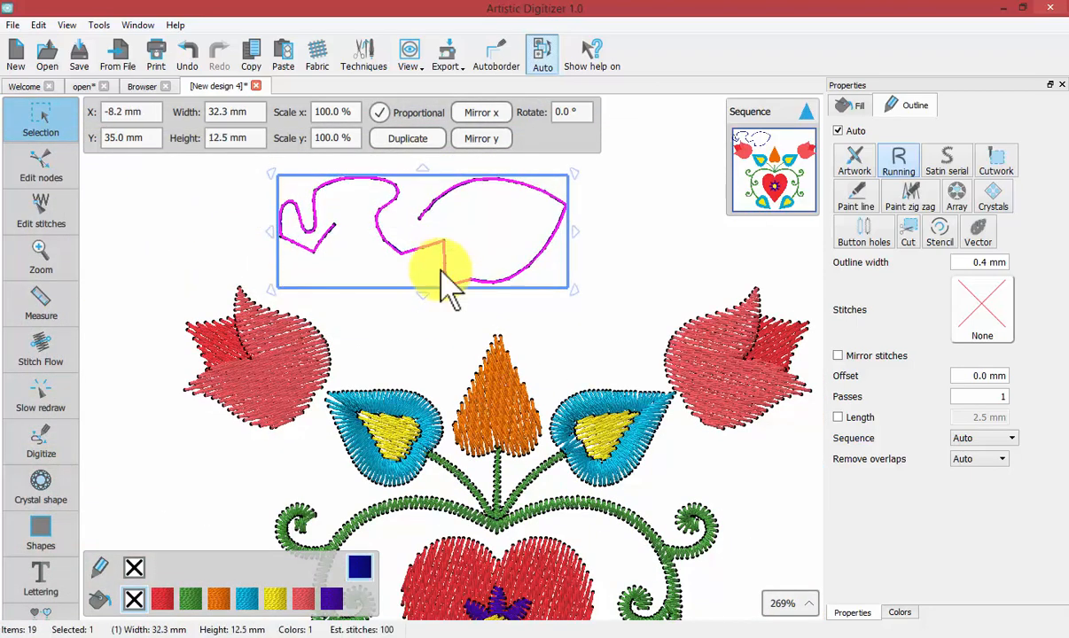
left_click(425, 340)
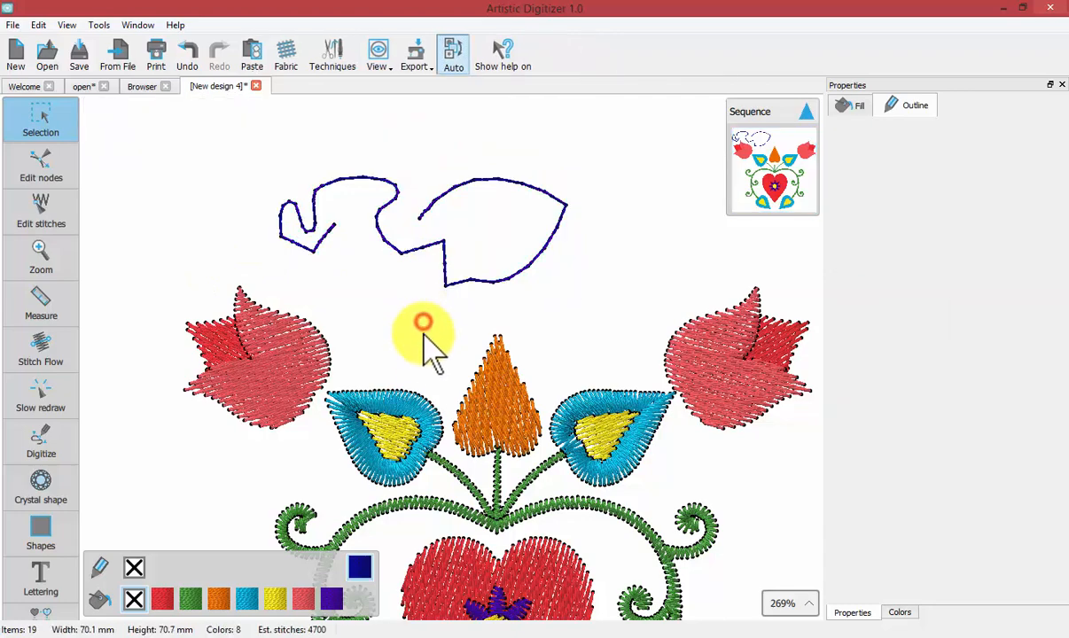
Edit the left tulip's pink petal by moving its upper-right smooth node up and its lowest smooth node down, to about 17.4 mm high.
left_click(326, 355)
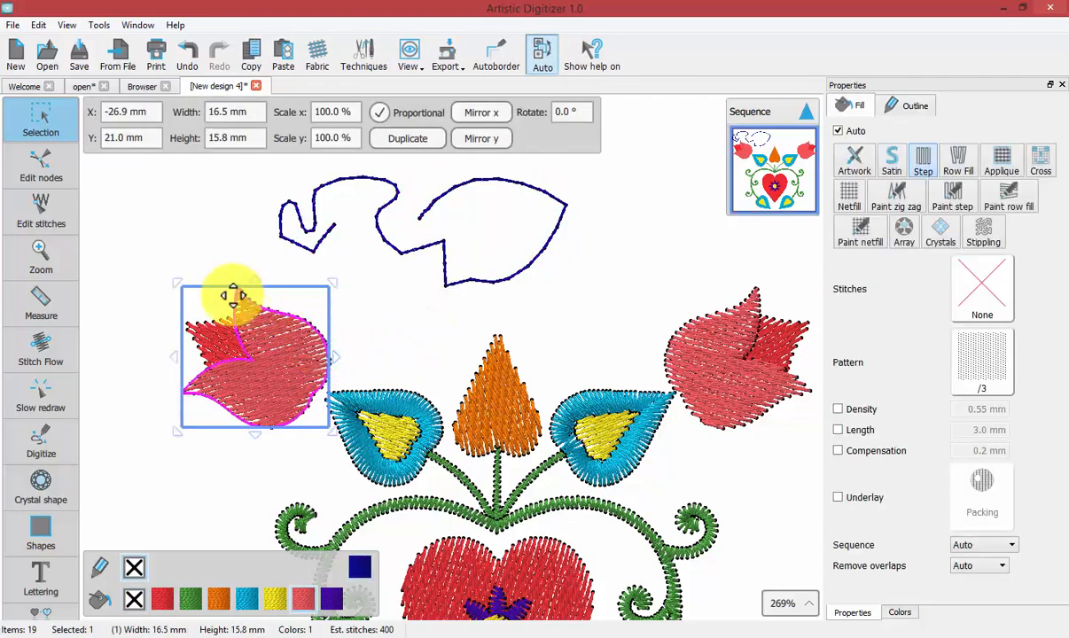
left_click(40, 164)
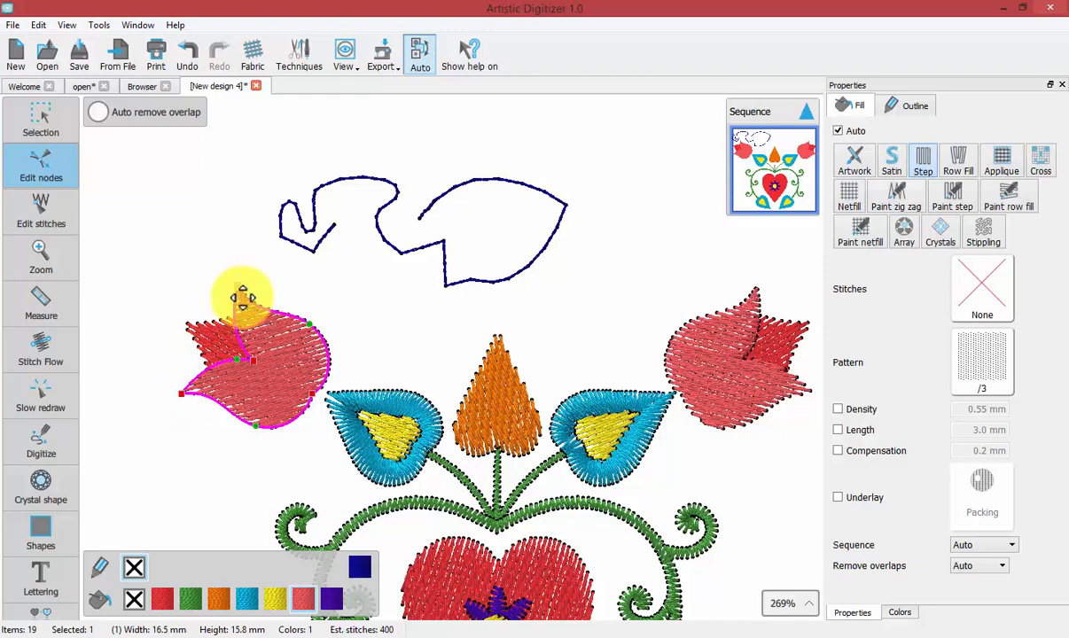
left_click(312, 321)
left_click_drag(312, 324, 312, 307)
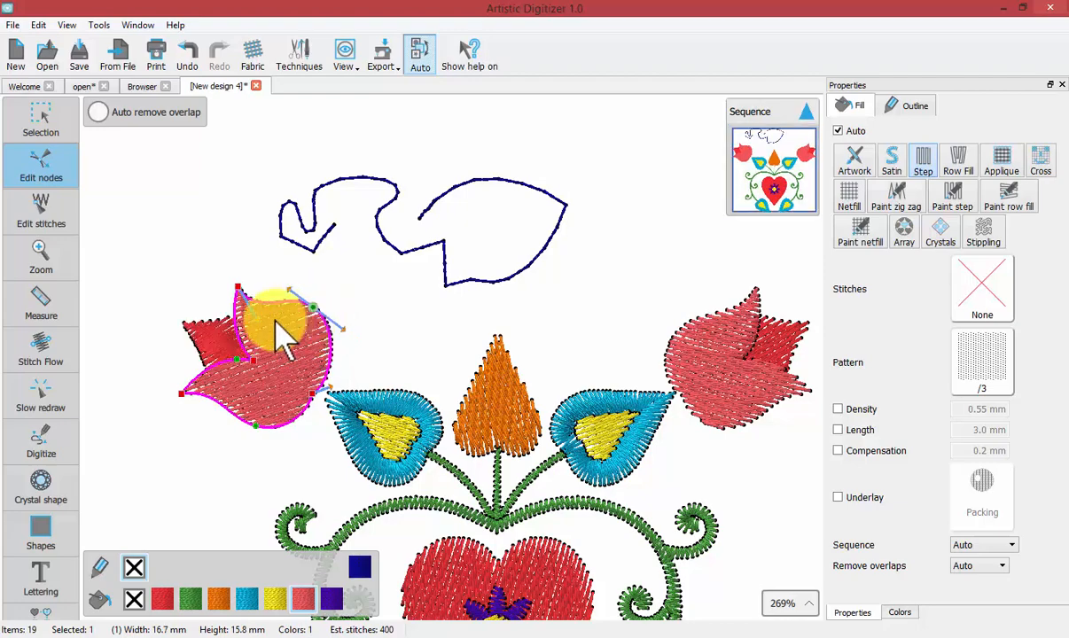
left_click(249, 437)
left_click_drag(246, 440, 248, 442)
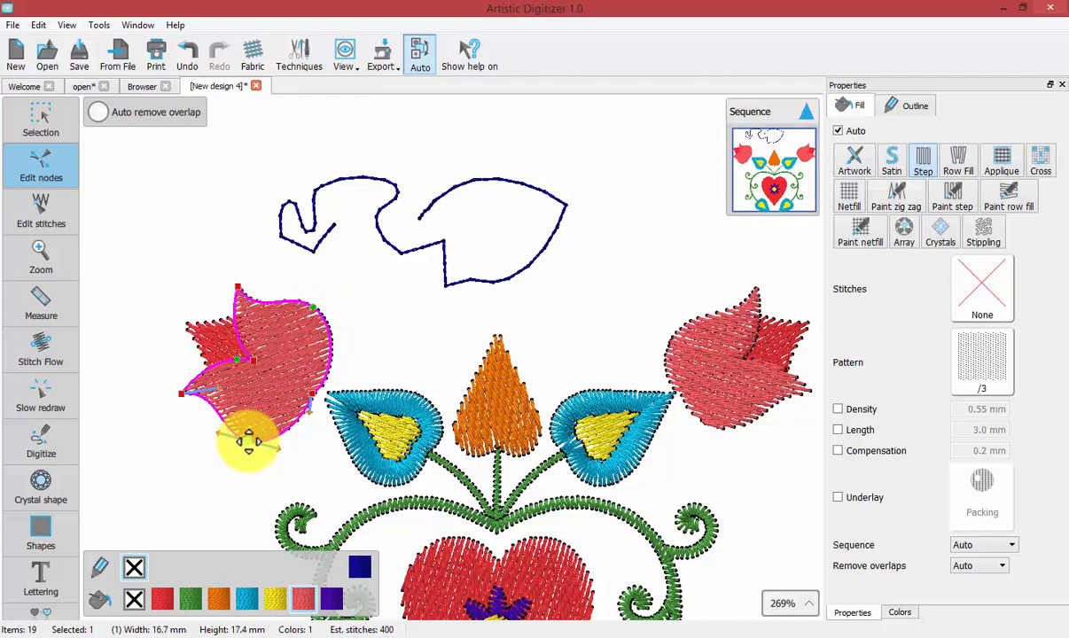
Convert the corner node at the pink petal's upper tip to an auto smooth node.
left_click(37, 262)
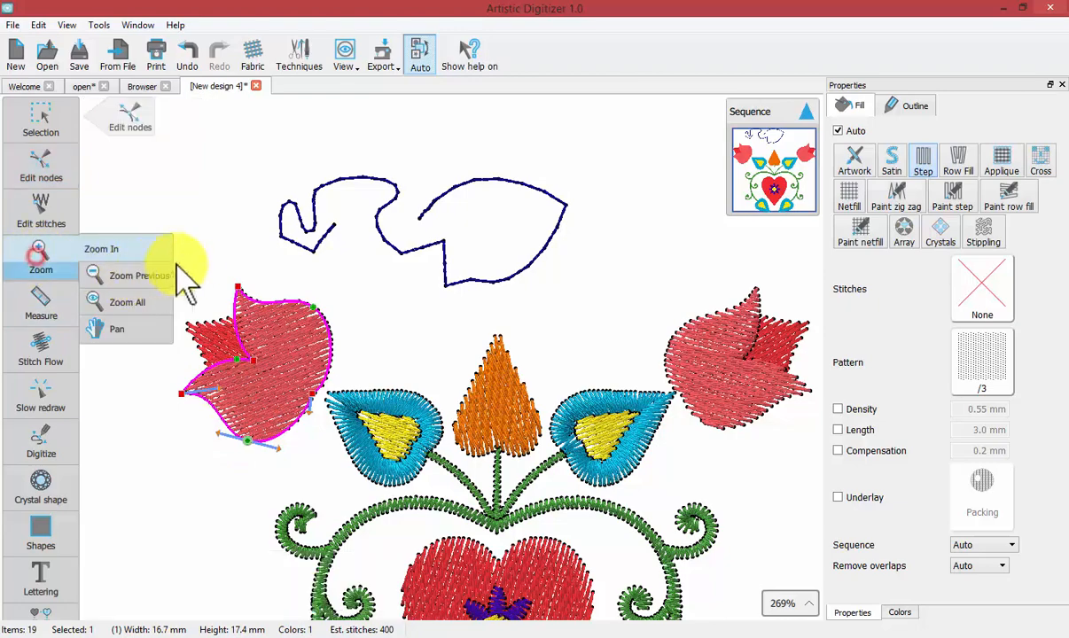
left_click_drag(191, 262, 310, 370)
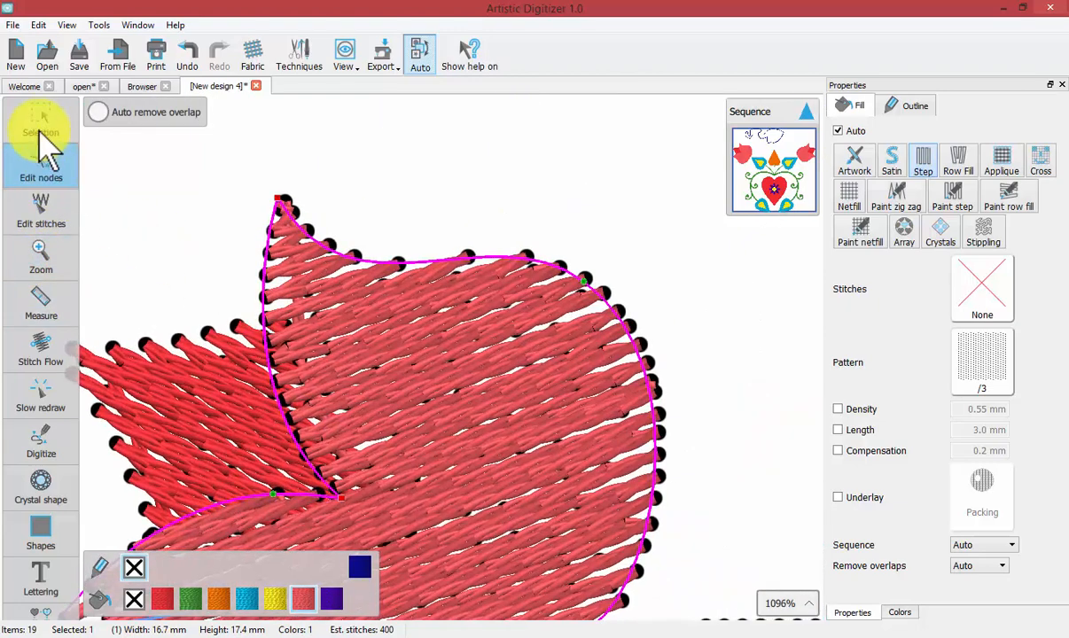
left_click(49, 172)
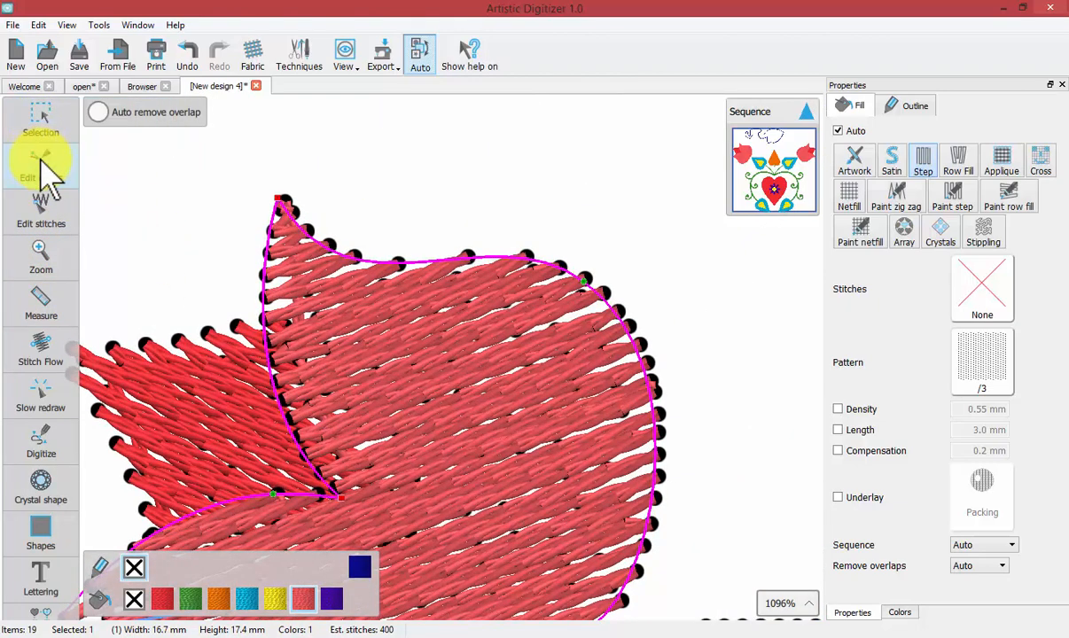
left_click(279, 200)
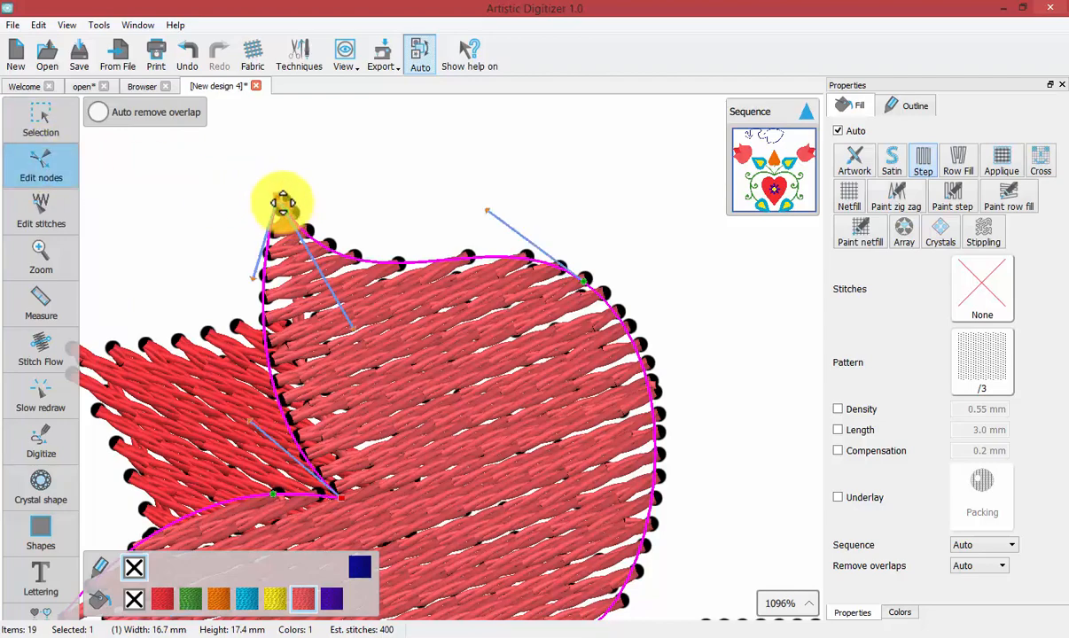
right_click(279, 200)
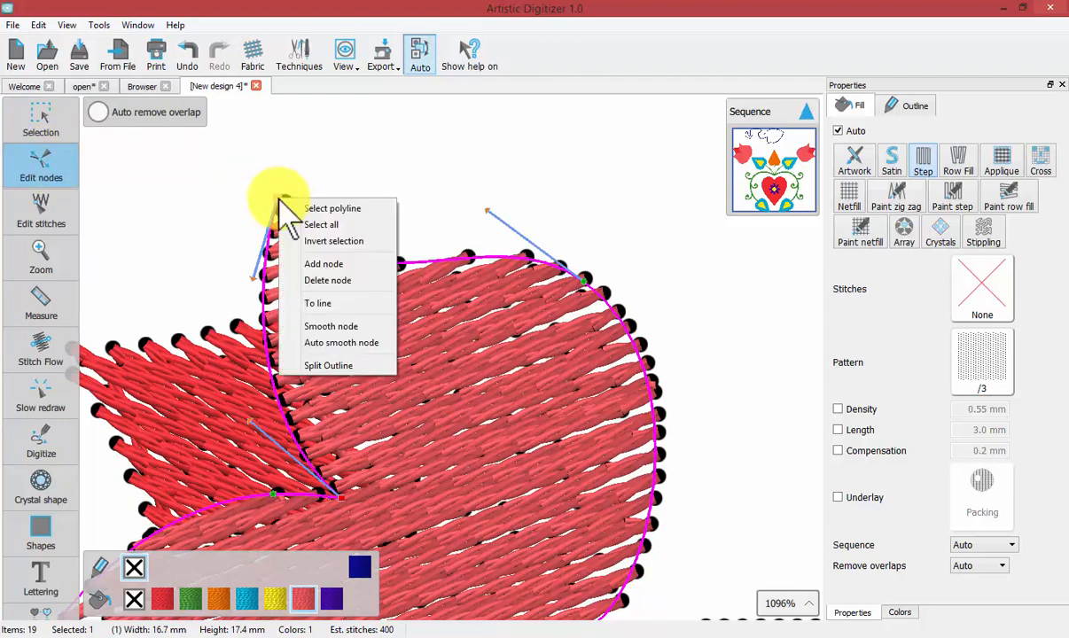
left_click(336, 343)
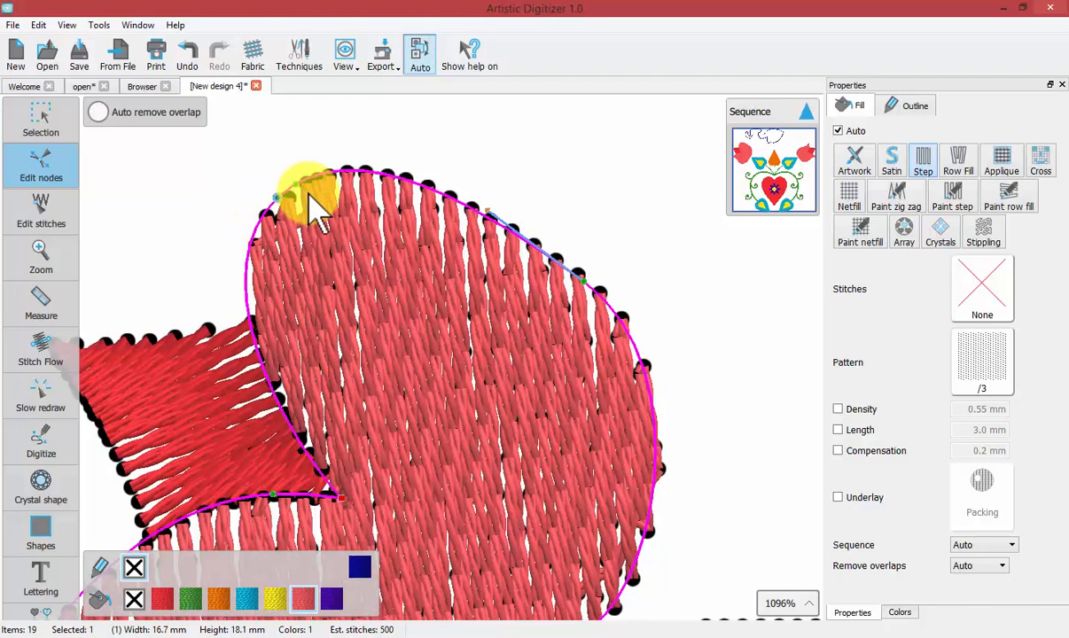
Leave node editing and deselect the reshaped tulip petal.
left_click(33, 111)
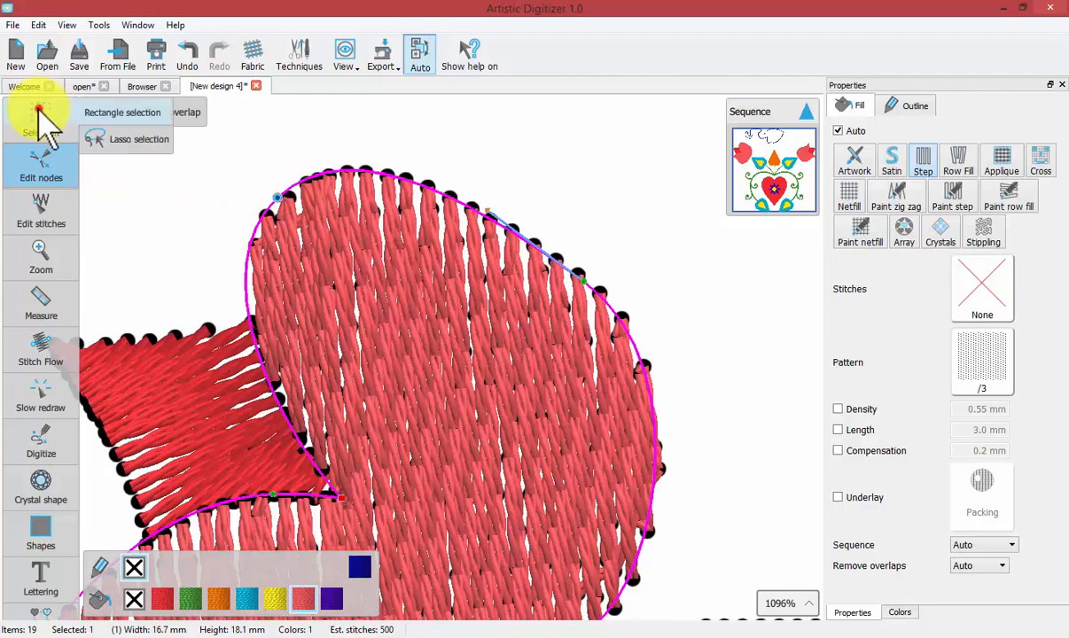
scroll(274, 264, "up", 1)
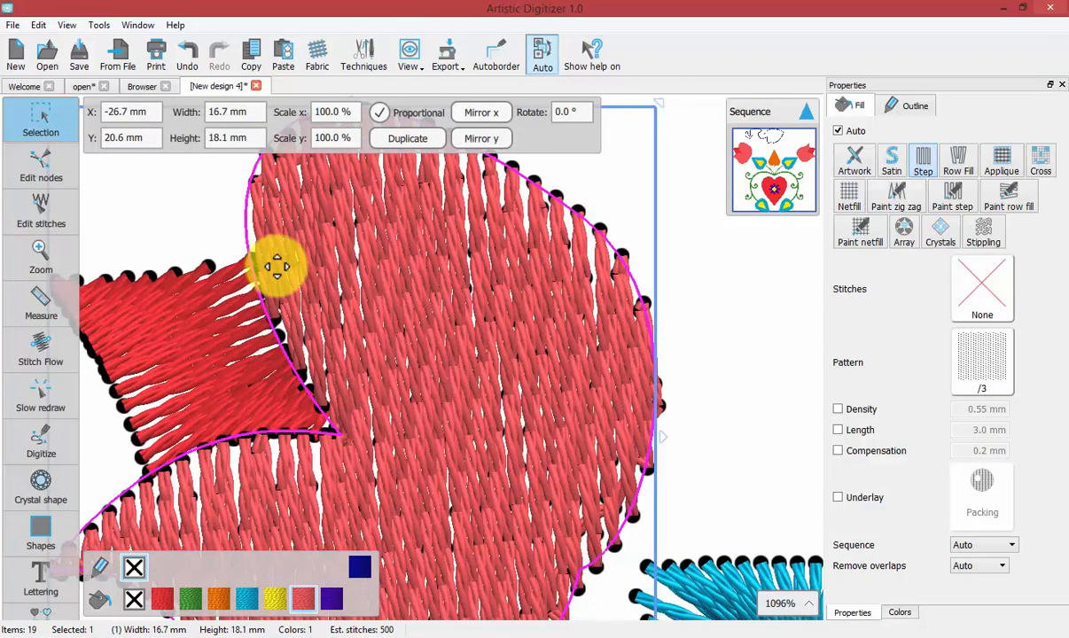
scroll(277, 266, "up", 1)
scroll(277, 266, "down", 5)
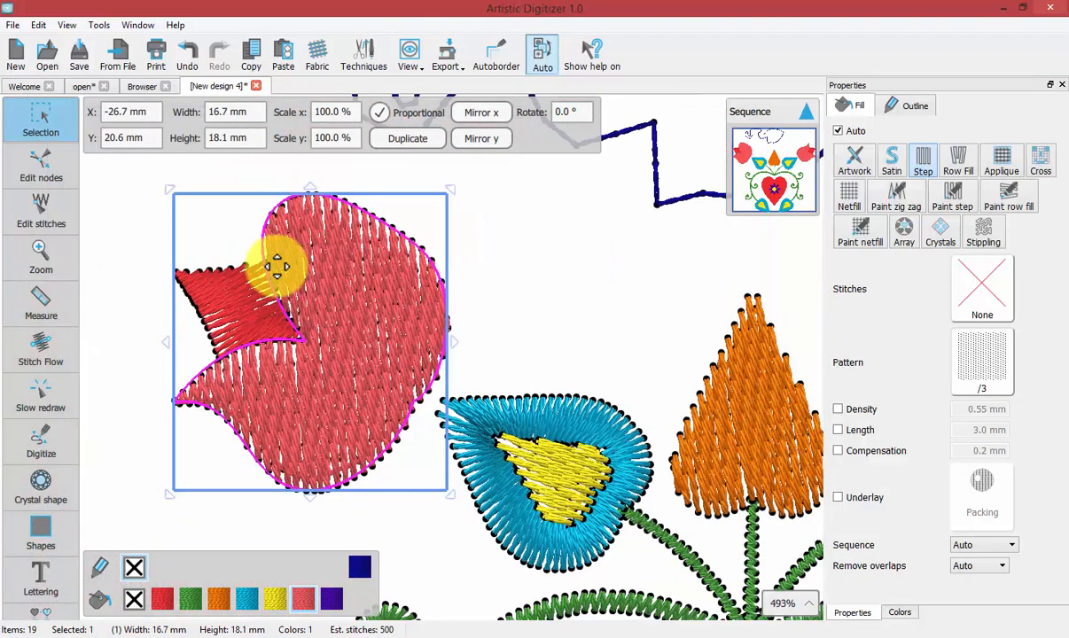
left_click(530, 271)
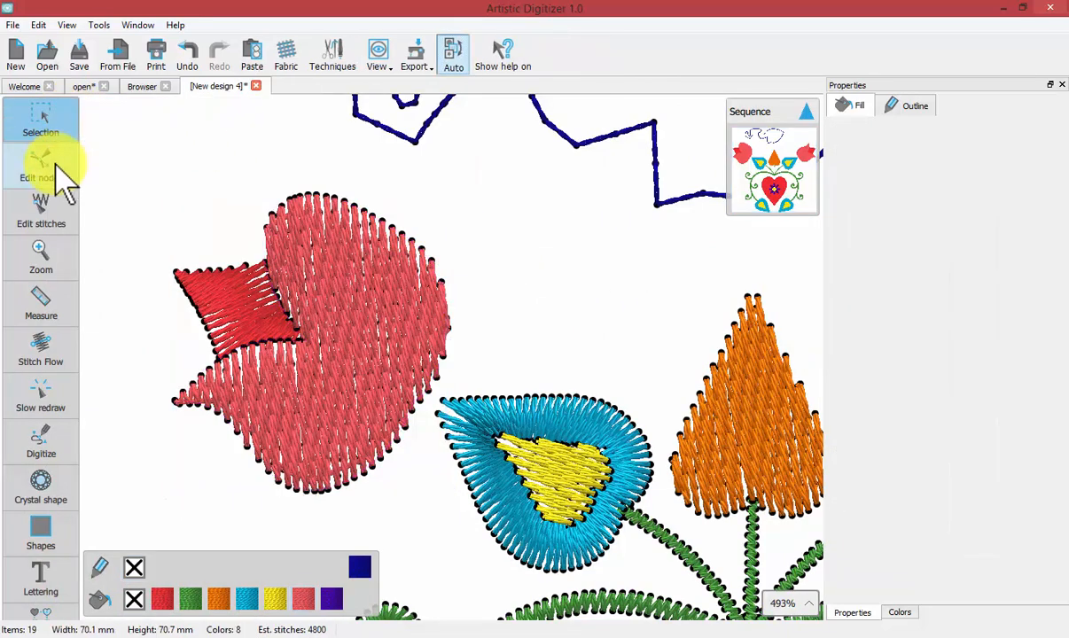
left_click(39, 117)
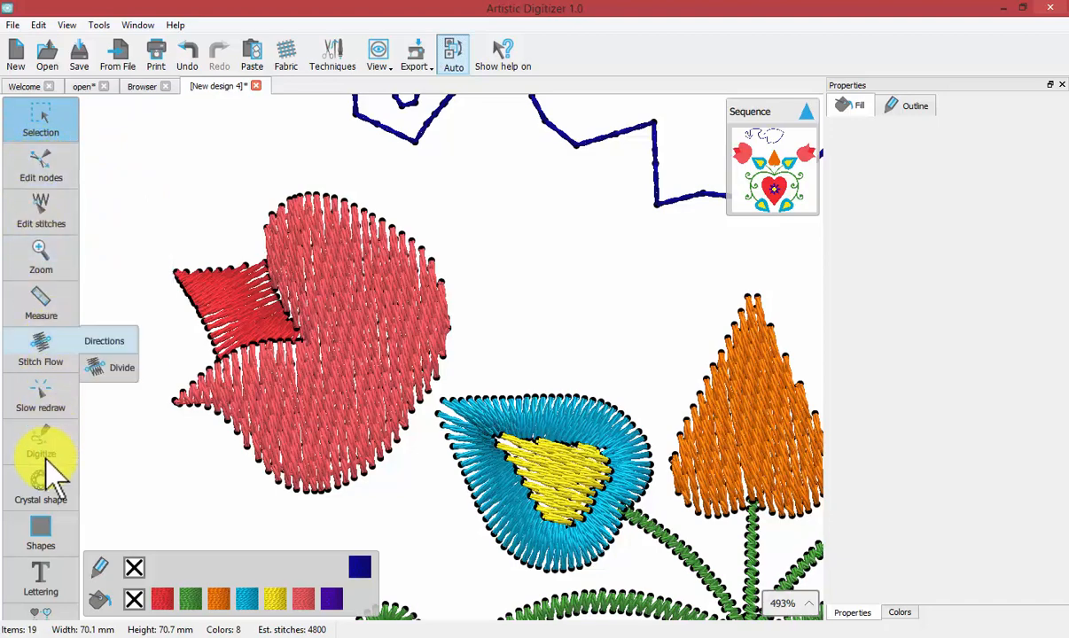
Draw a rectangle about 10.9 mm wide and 12.4 mm high in the empty area above the blue outline.
mouse_move(51, 537)
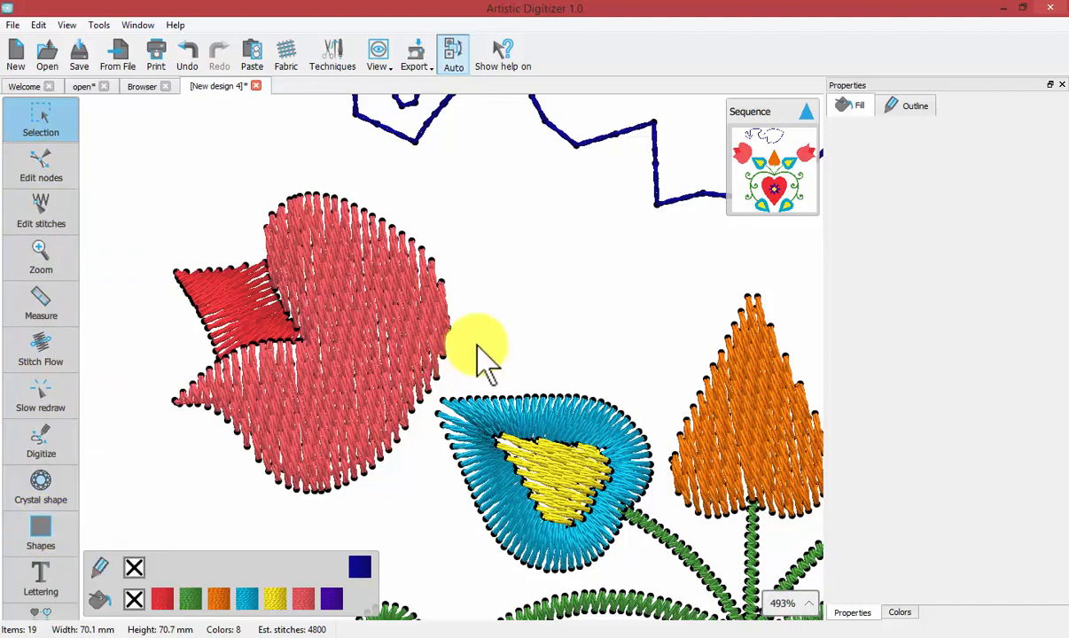
scroll(505, 289, "up", 5)
scroll(503, 284, "up", 4)
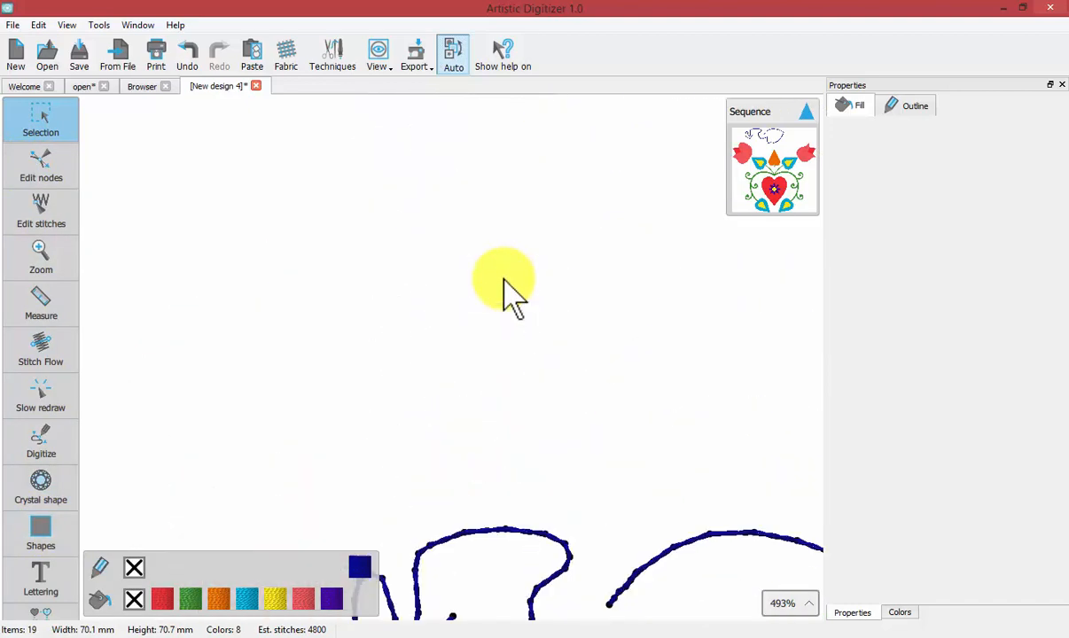
left_click(40, 532)
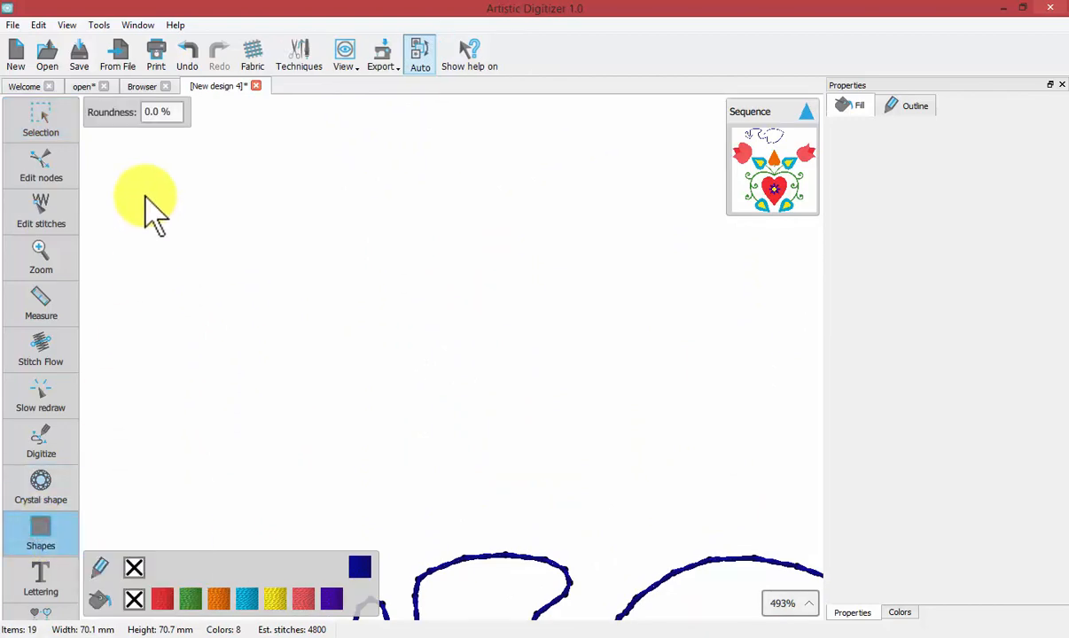
left_click_drag(142, 192, 321, 395)
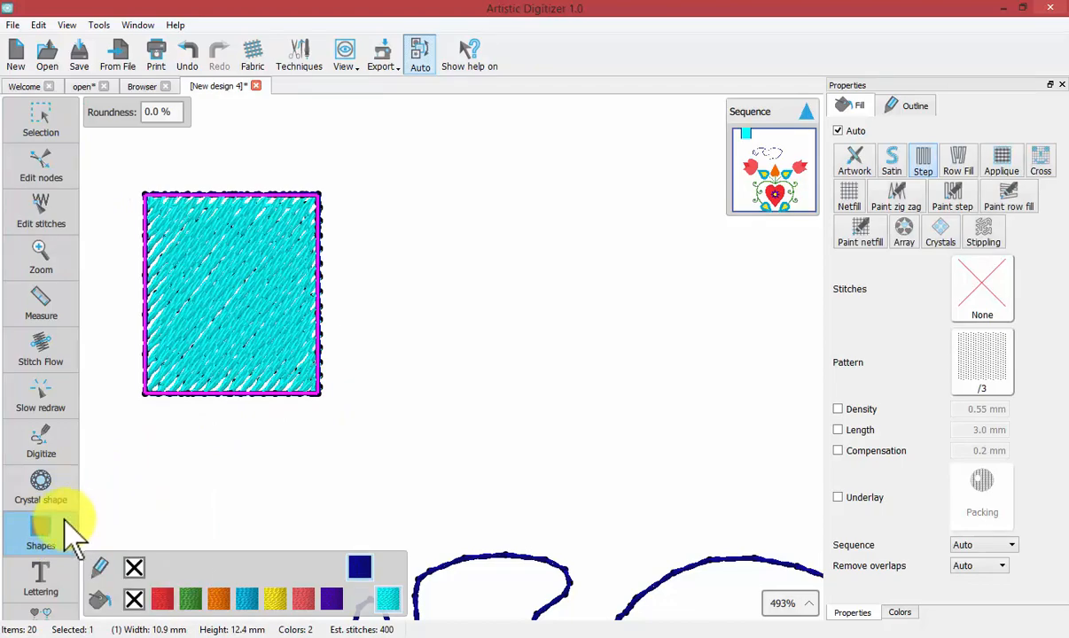
Draw an upright ellipse about 8.8 mm wide and 16 mm high beside the rectangle.
mouse_move(115, 494)
left_click(114, 474)
left_click_drag(442, 187, 585, 462)
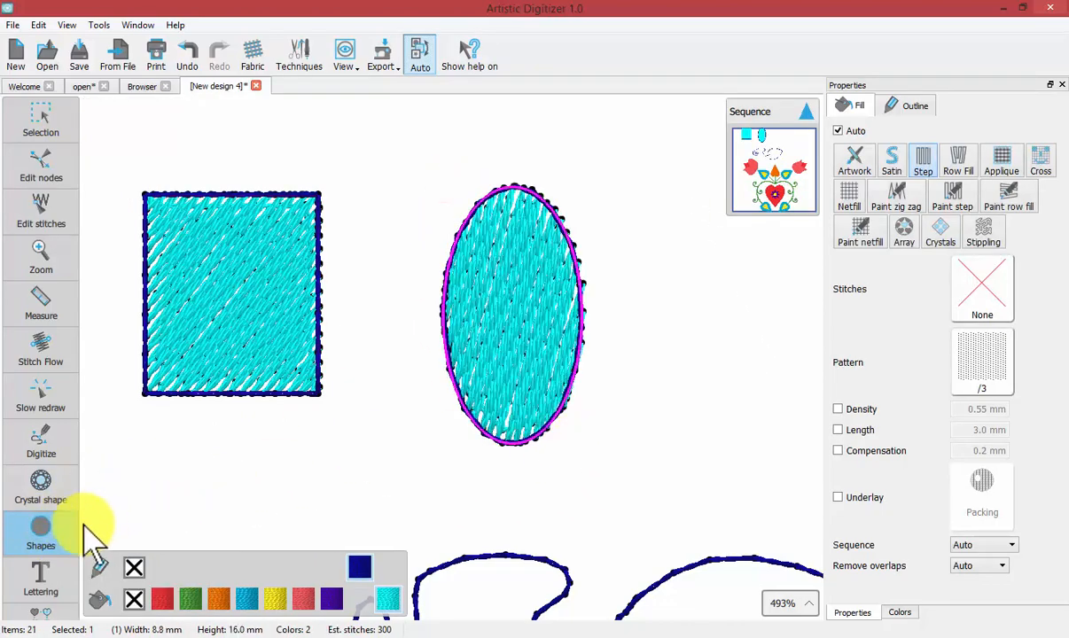
Draw a six-ray star about 15.6 mm wide and 16.7 mm high to the right of the ellipse.
scroll(44, 497, "down", 2)
mouse_move(40, 372)
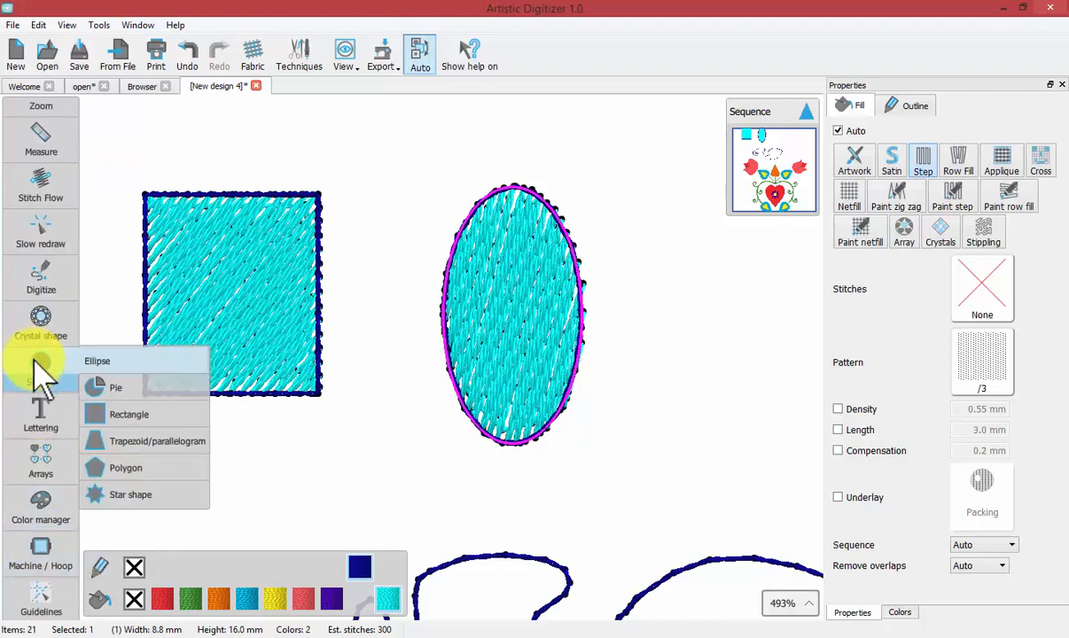
left_click(144, 495)
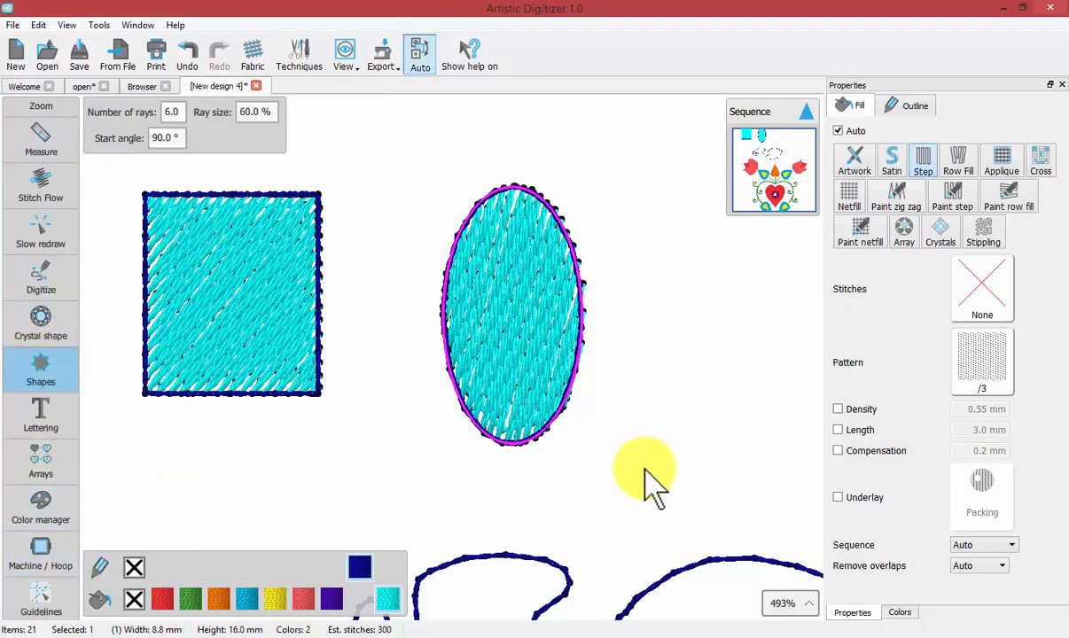
left_click_drag(645, 469, 628, 202)
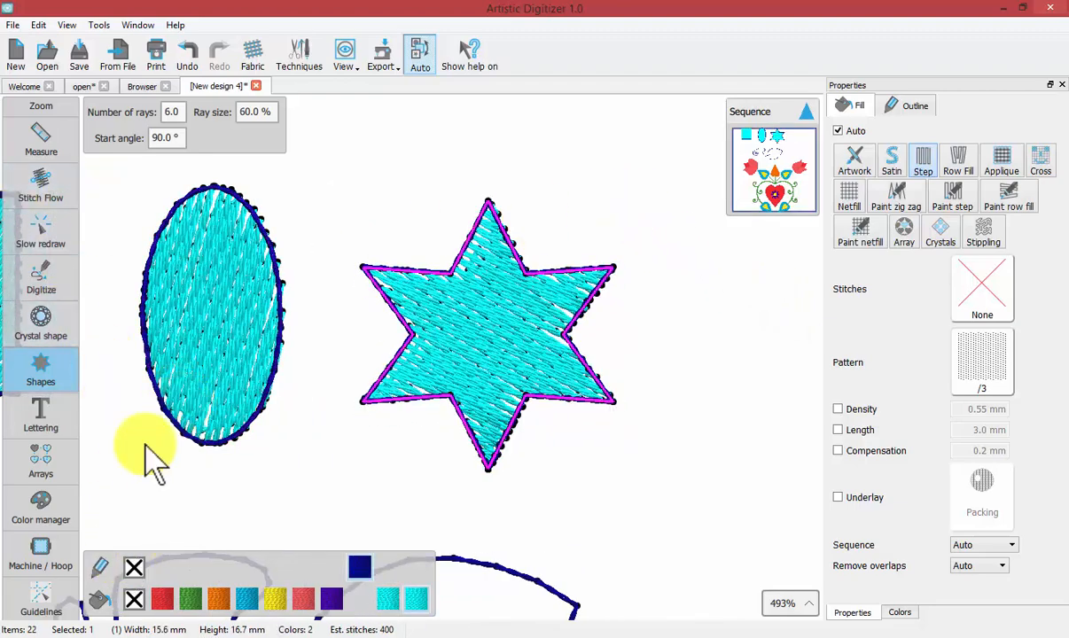
scroll(146, 403, "up", 2)
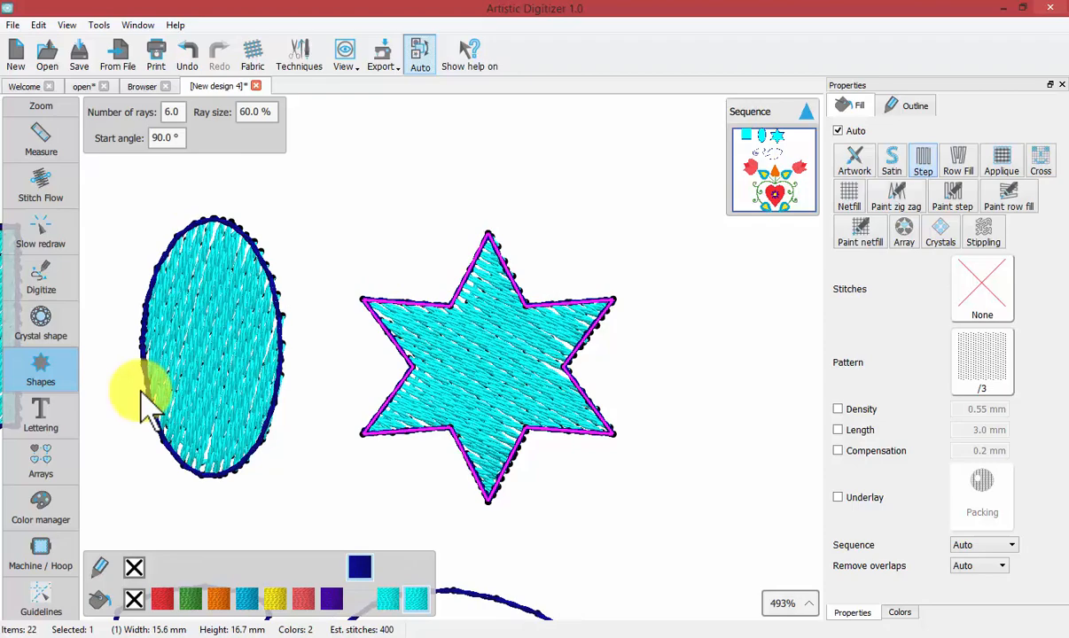
scroll(146, 404, "left", 1)
scroll(146, 404, "left", 5)
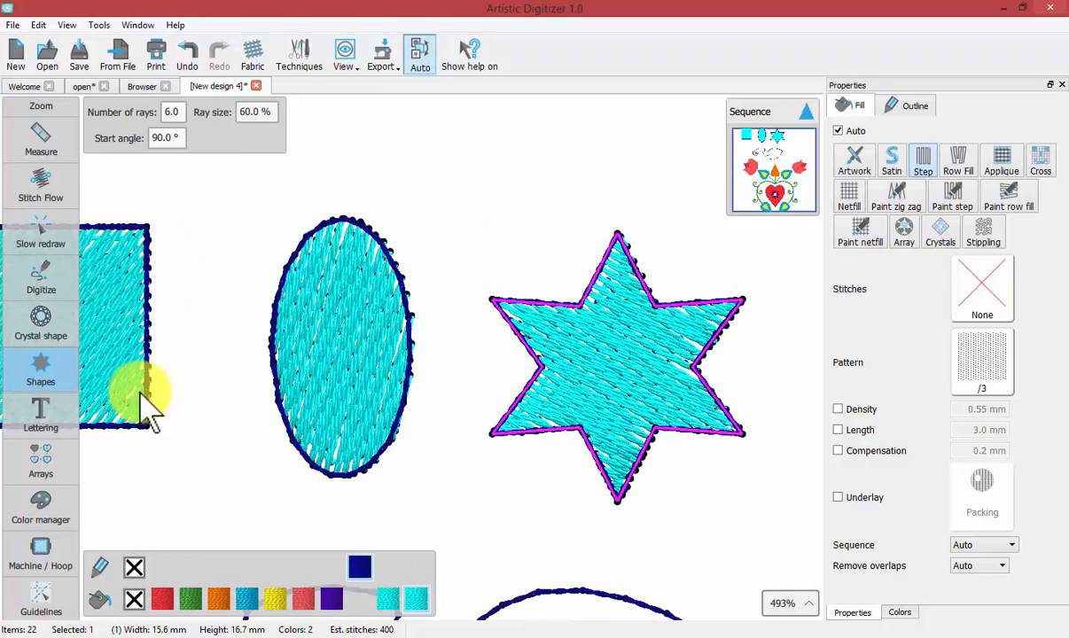
Switch to node editing on the six-ray star and move it up and closer to the ellipse.
scroll(146, 404, "left", 2)
scroll(147, 403, "up", 2)
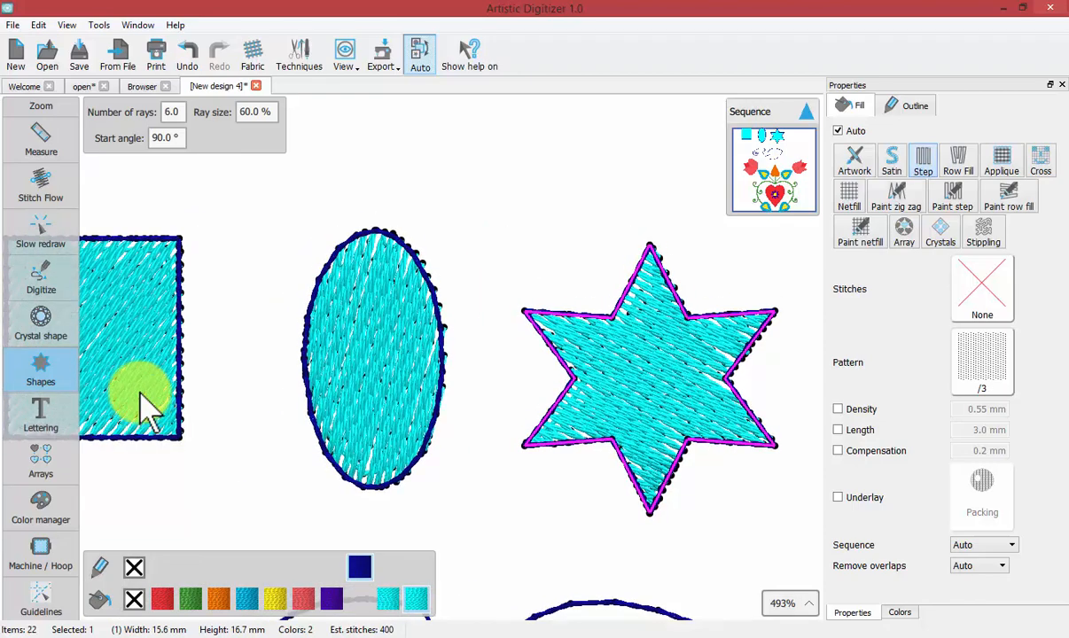
scroll(146, 403, "left", 2)
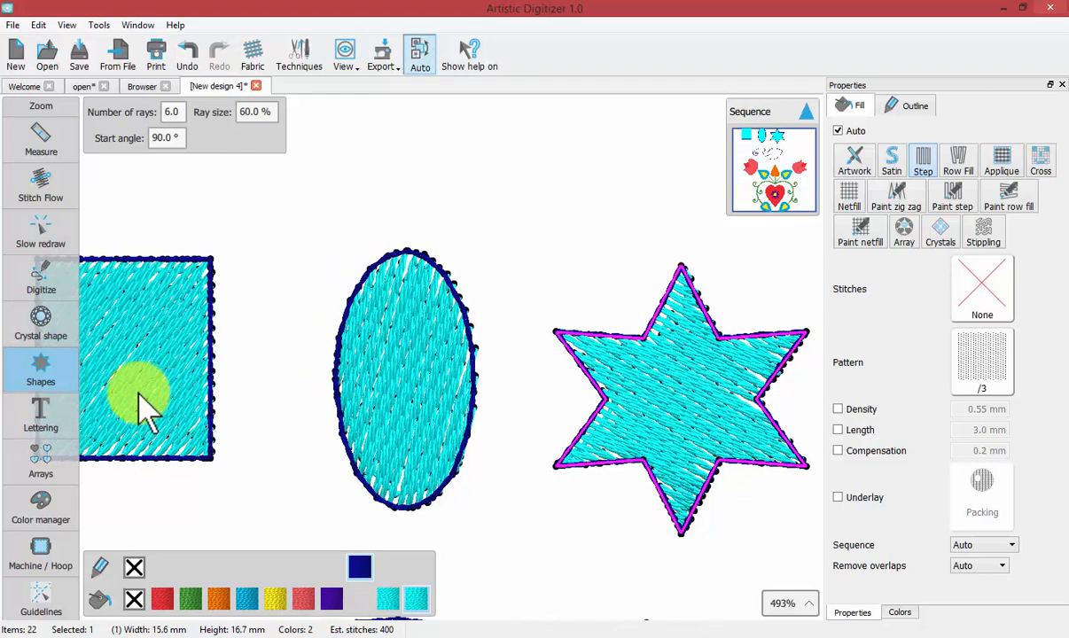
scroll(35, 208, "up", 3)
left_click(37, 173)
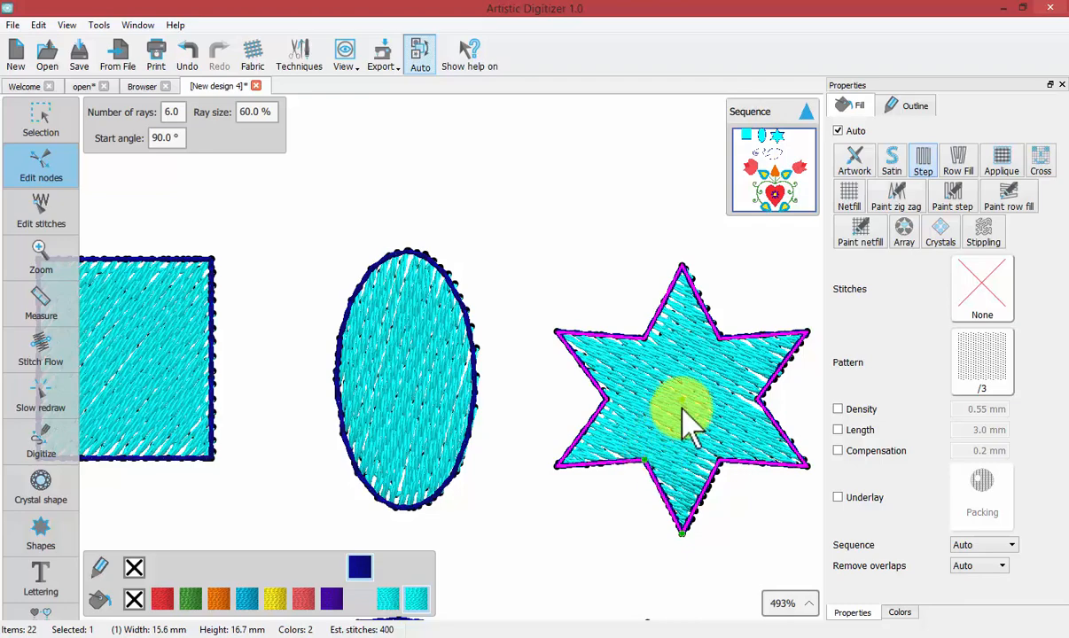
left_click_drag(683, 401, 626, 327)
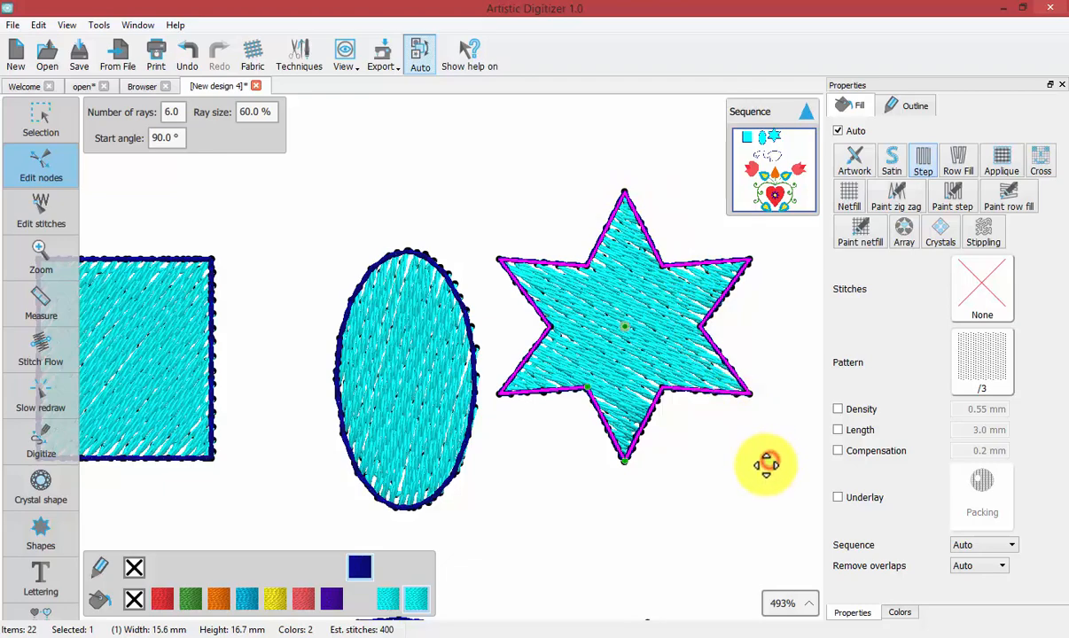
Shrink and rotate the star with its handles to a 351.3° start angle and 59.0% ray size, and give it 5 rays.
left_click_drag(767, 465, 578, 450)
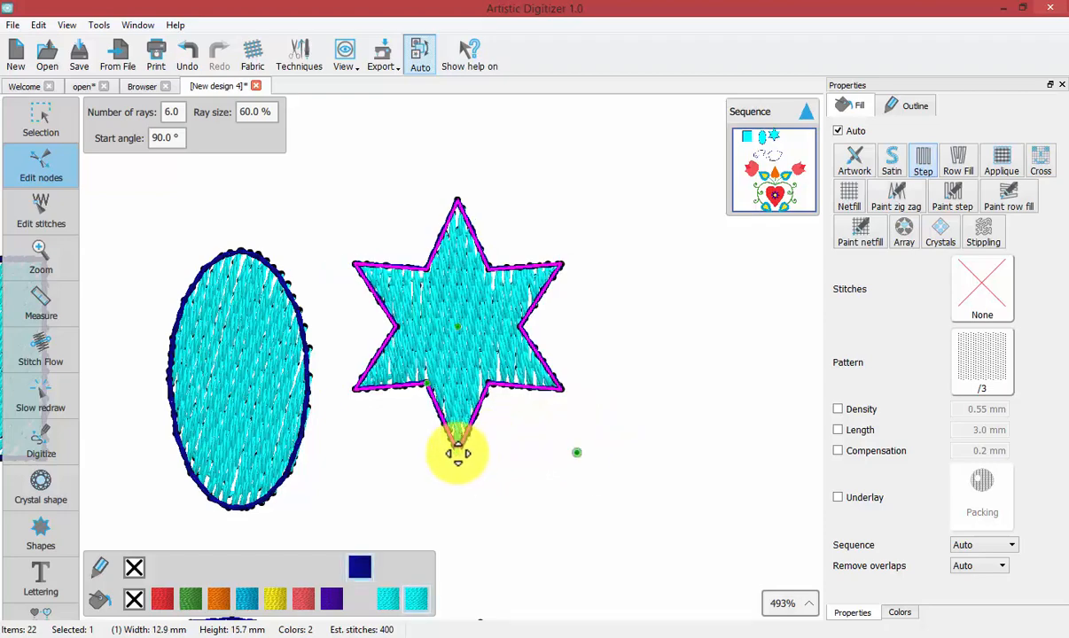
left_click_drag(459, 456, 590, 312)
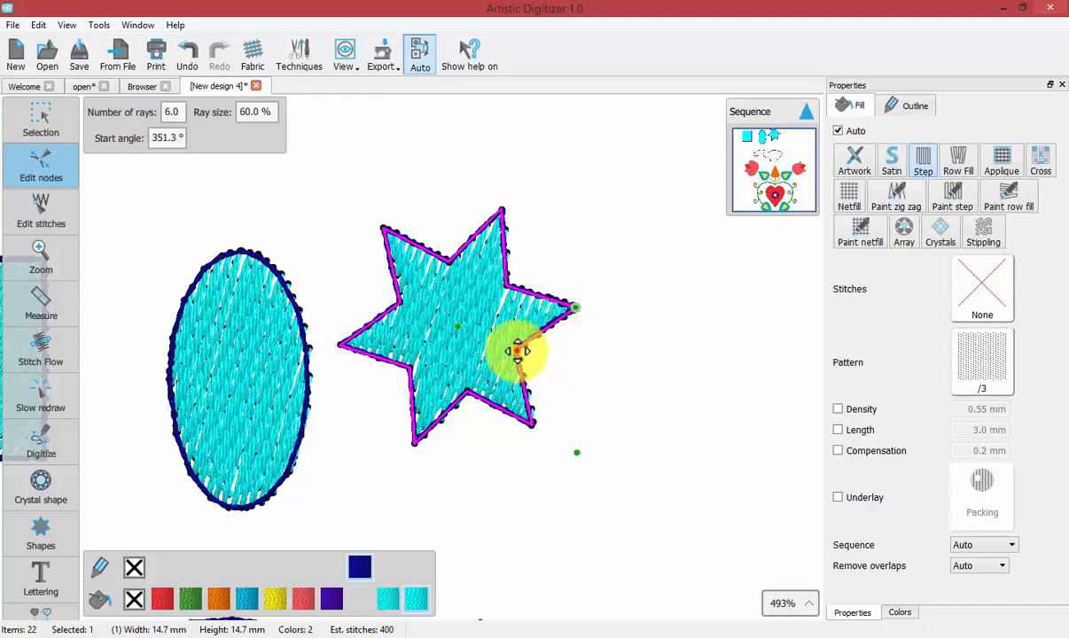
left_click_drag(508, 350, 485, 337)
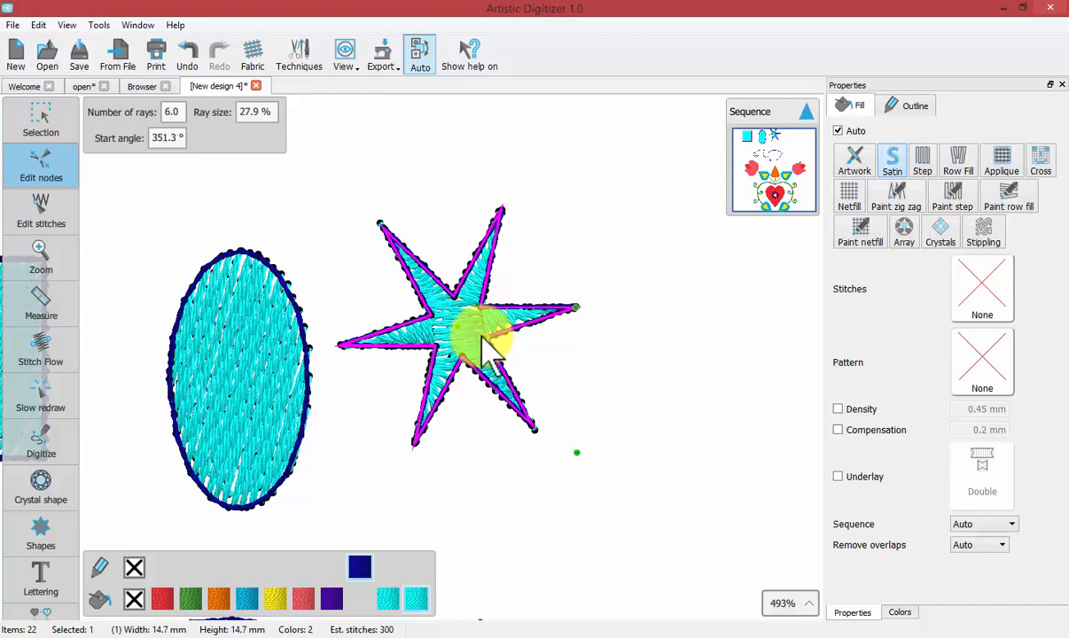
left_click_drag(487, 338, 516, 352)
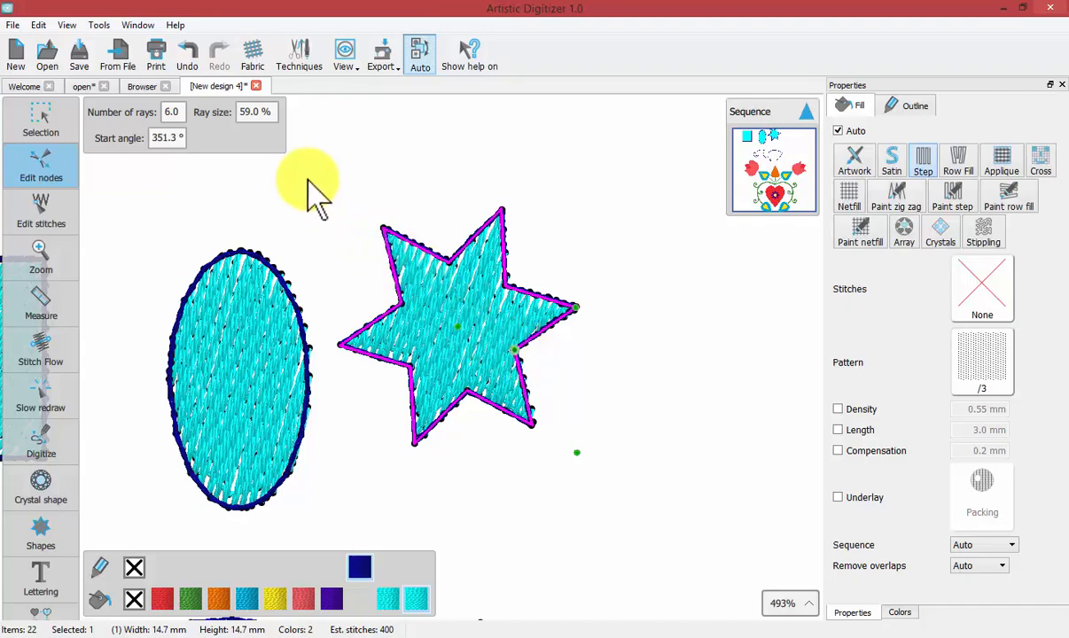
left_click(167, 110)
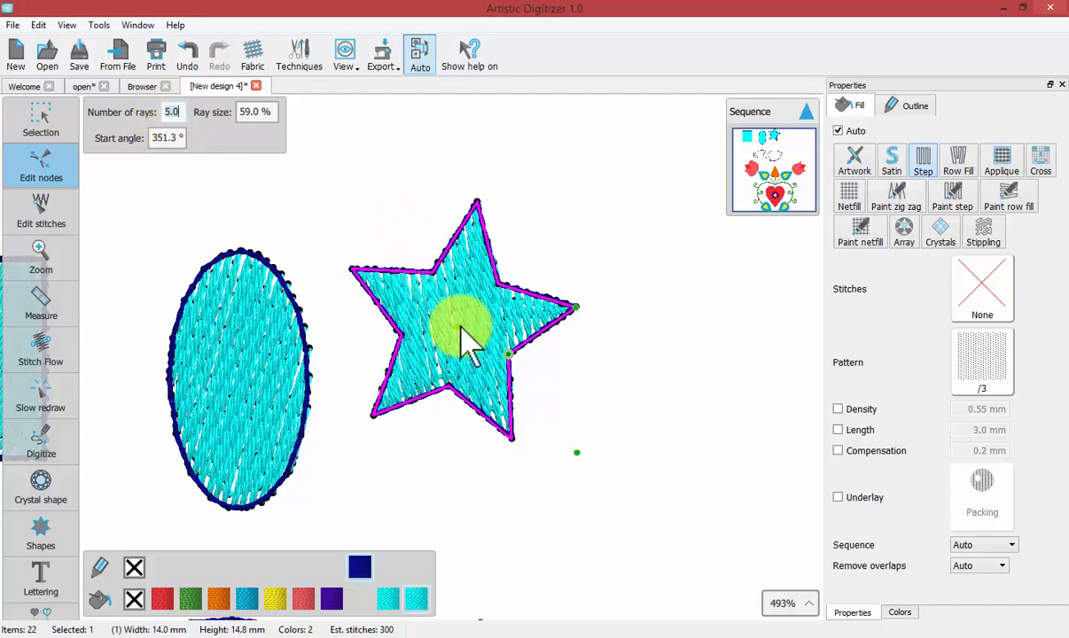
Reposition the five-ray star and reshape it to a 36.5% ray size, a 331.4° start angle and about 20.4 by 21.0 mm.
left_click_drag(458, 327, 491, 293)
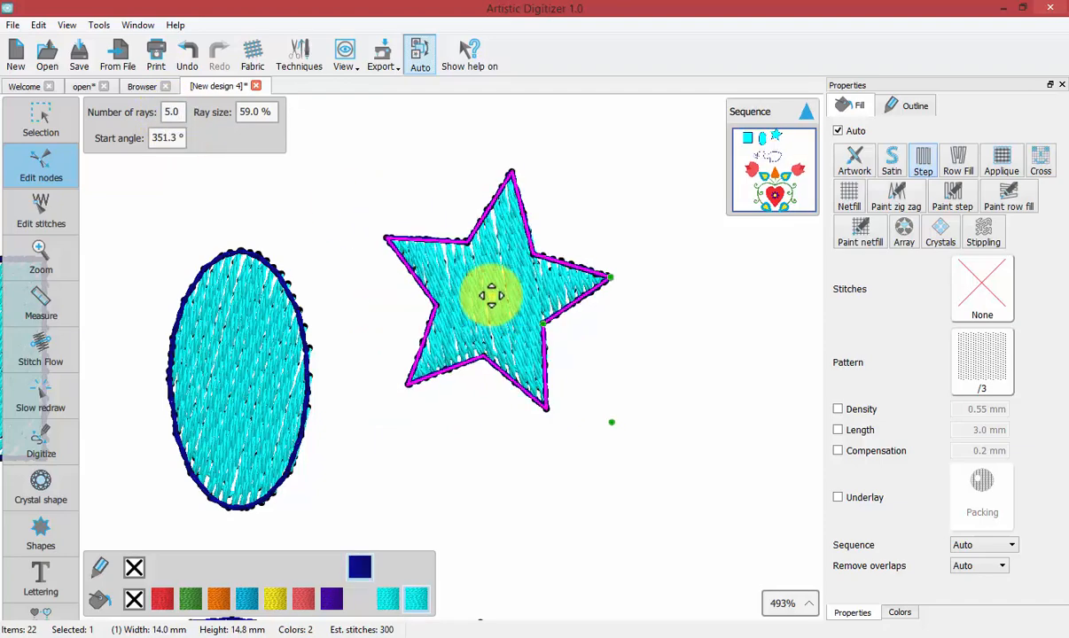
left_click_drag(545, 326, 524, 313)
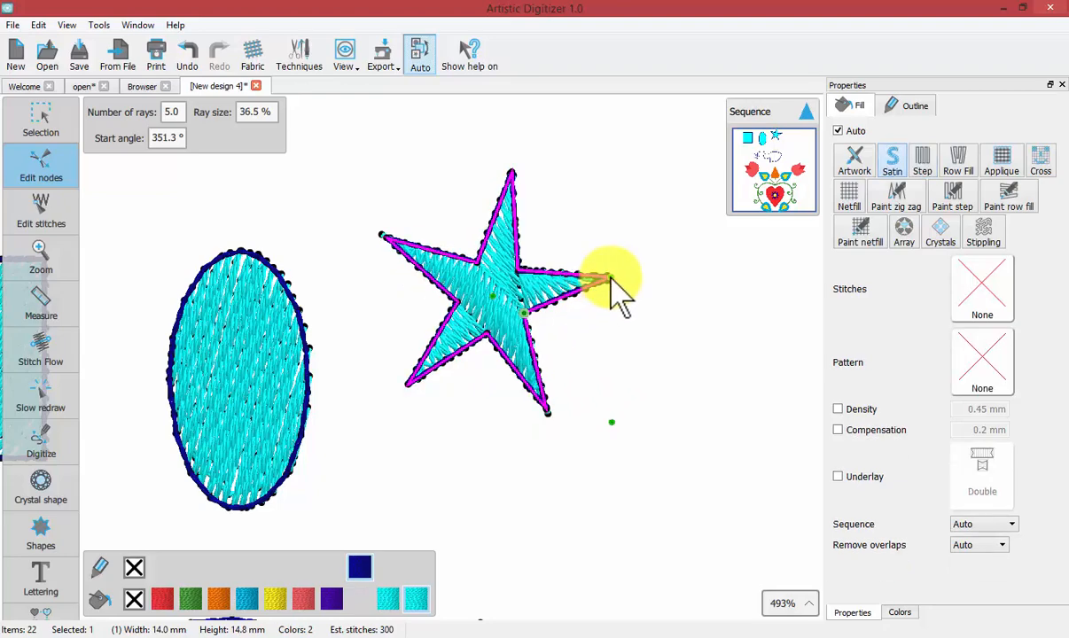
left_click_drag(612, 278, 603, 235)
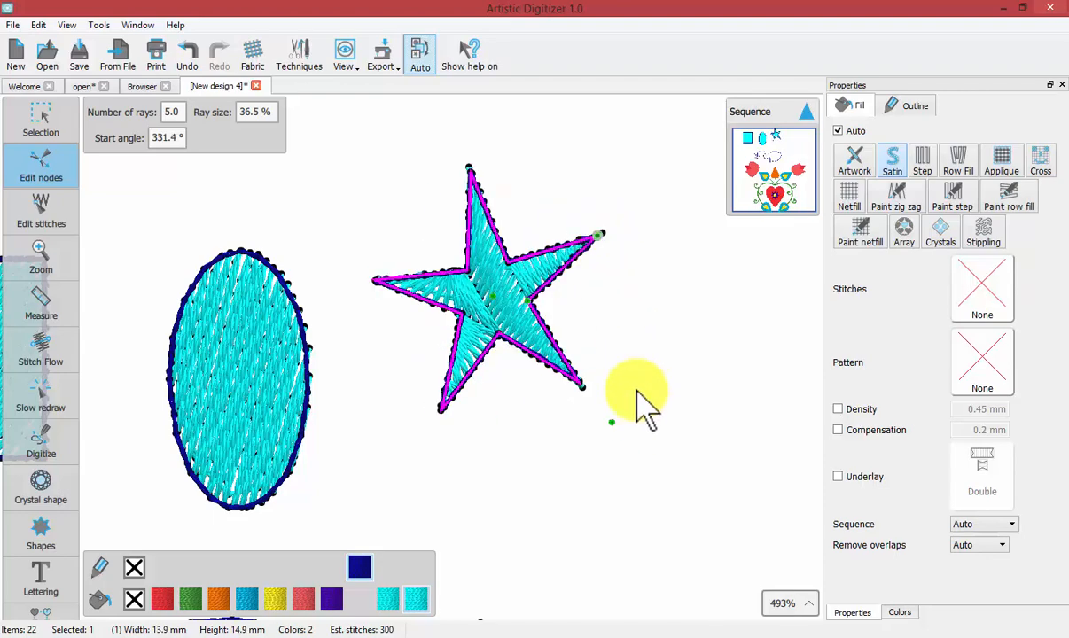
left_click_drag(612, 423, 671, 477)
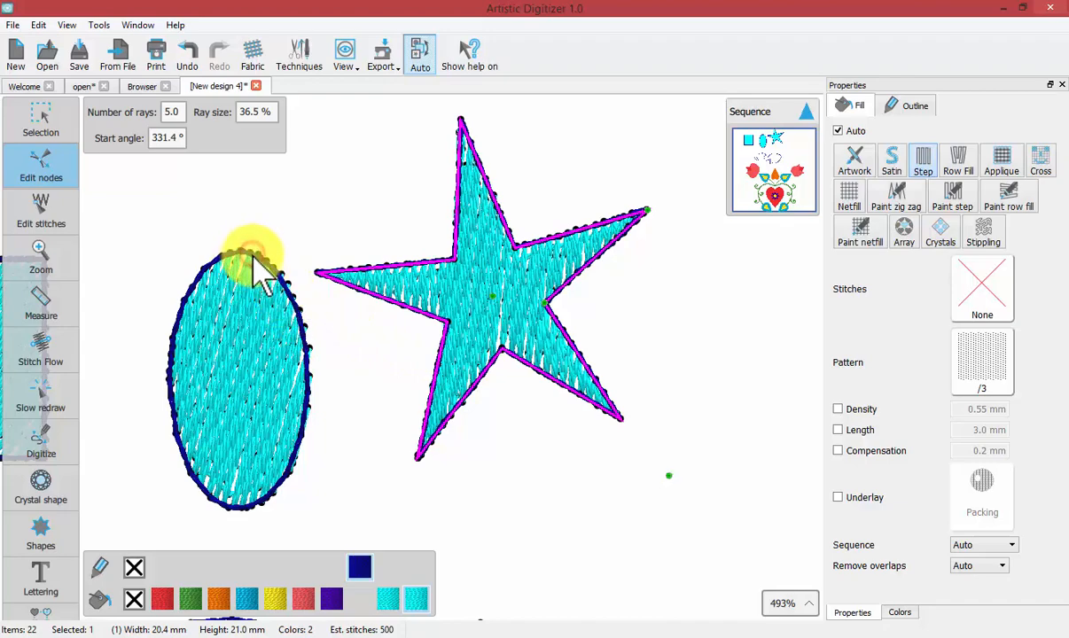
Move the ellipse away from the star and reshape it with its node to about 7.0 mm wide and 16.4 mm high.
left_click(305, 353)
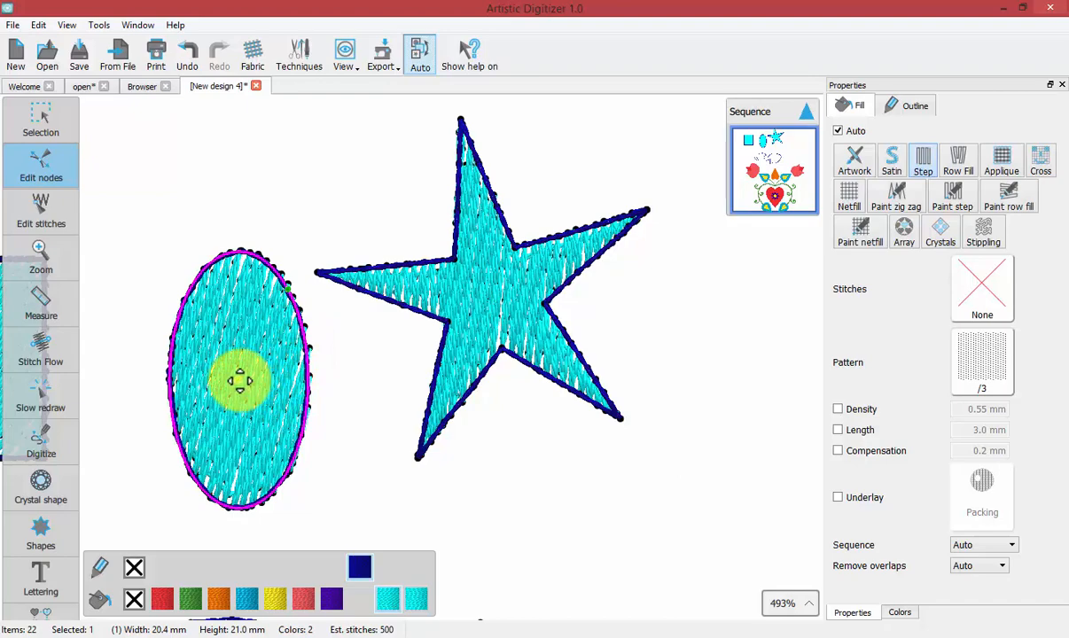
left_click_drag(239, 381, 191, 336)
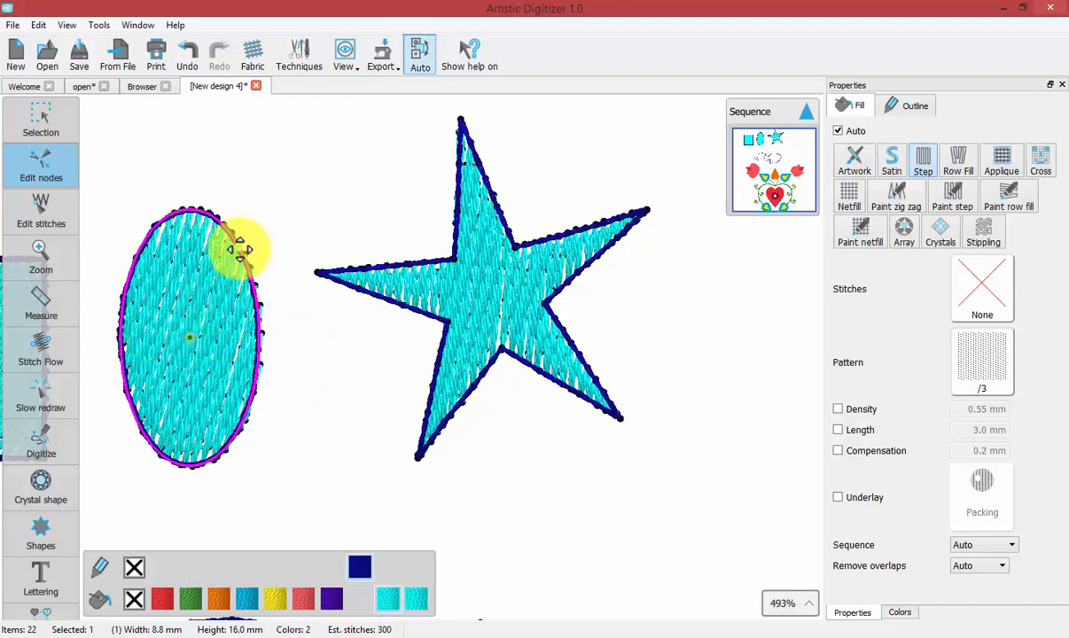
left_click_drag(241, 241, 267, 297)
left_click_drag(270, 298, 227, 239)
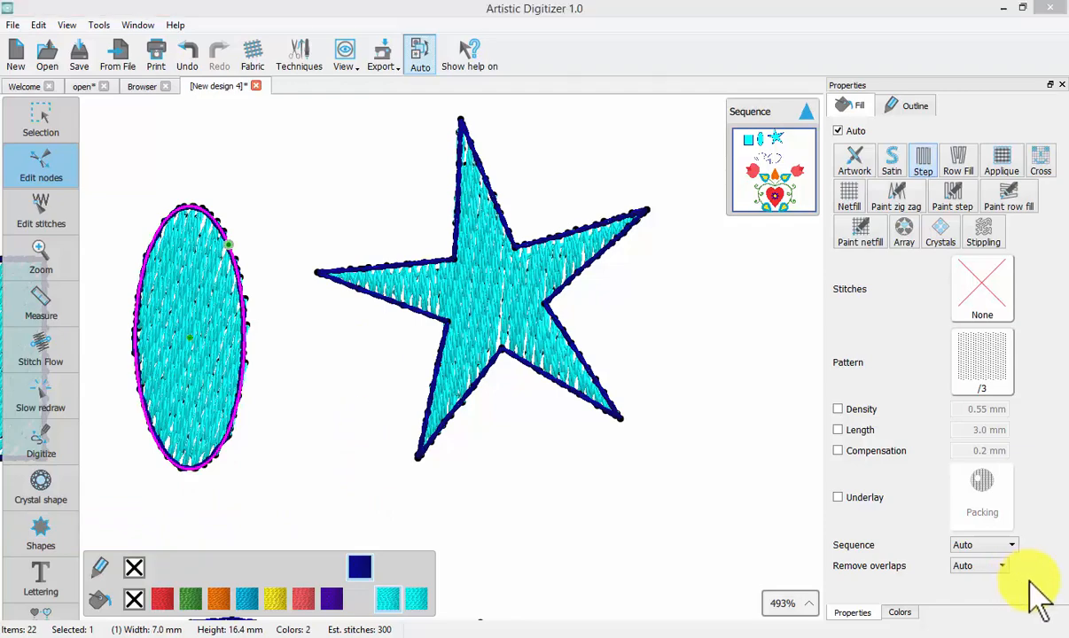
left_click(36, 177)
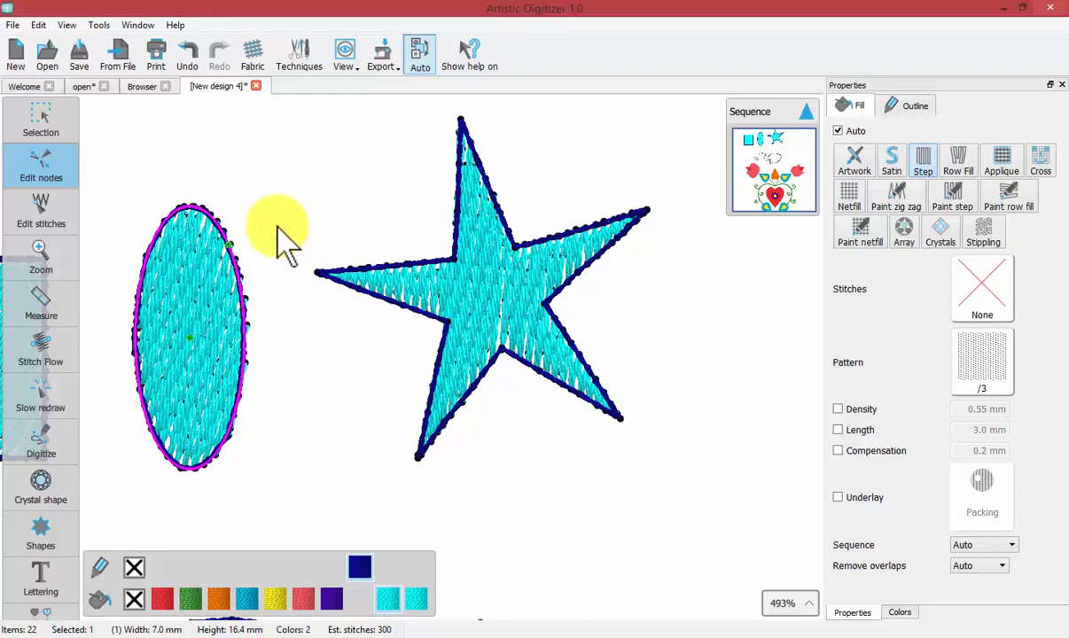
Move the rectangle to the right of the star and enlarge it to about 36.0 mm wide and 28.7 mm high.
scroll(295, 241, "down", 3)
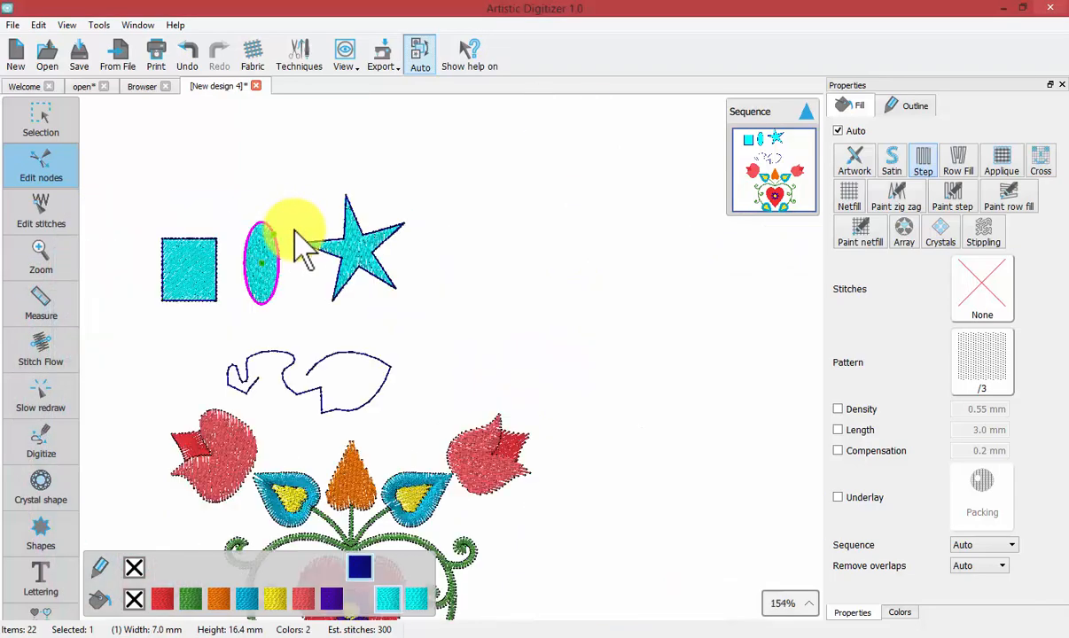
scroll(302, 251, "up", 1)
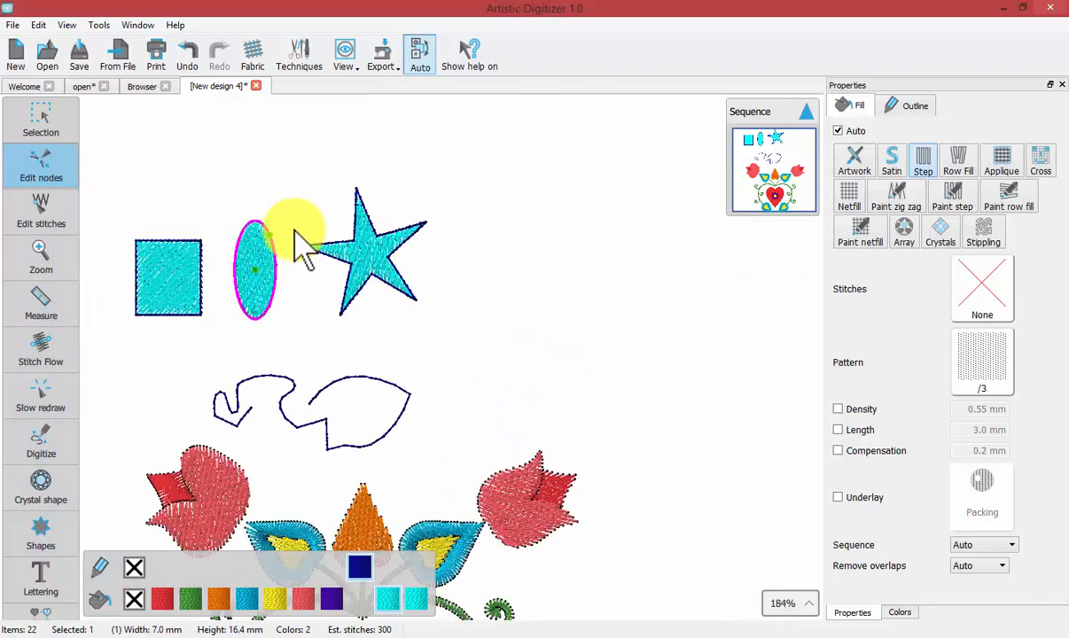
left_click(180, 268)
left_click(40, 119)
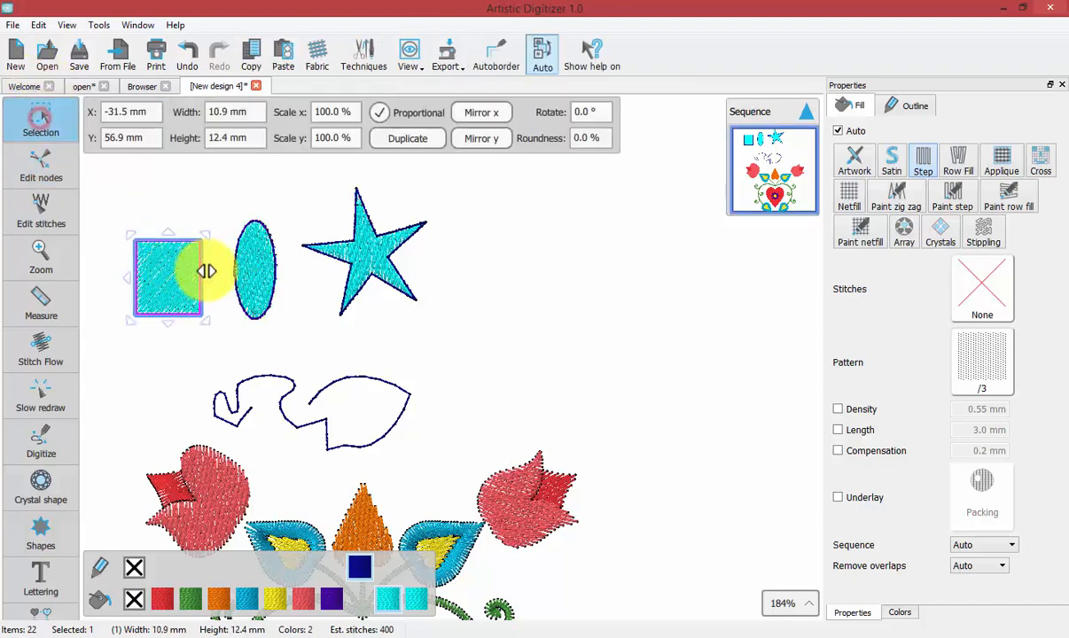
left_click(184, 264)
left_click_drag(491, 260, 524, 266)
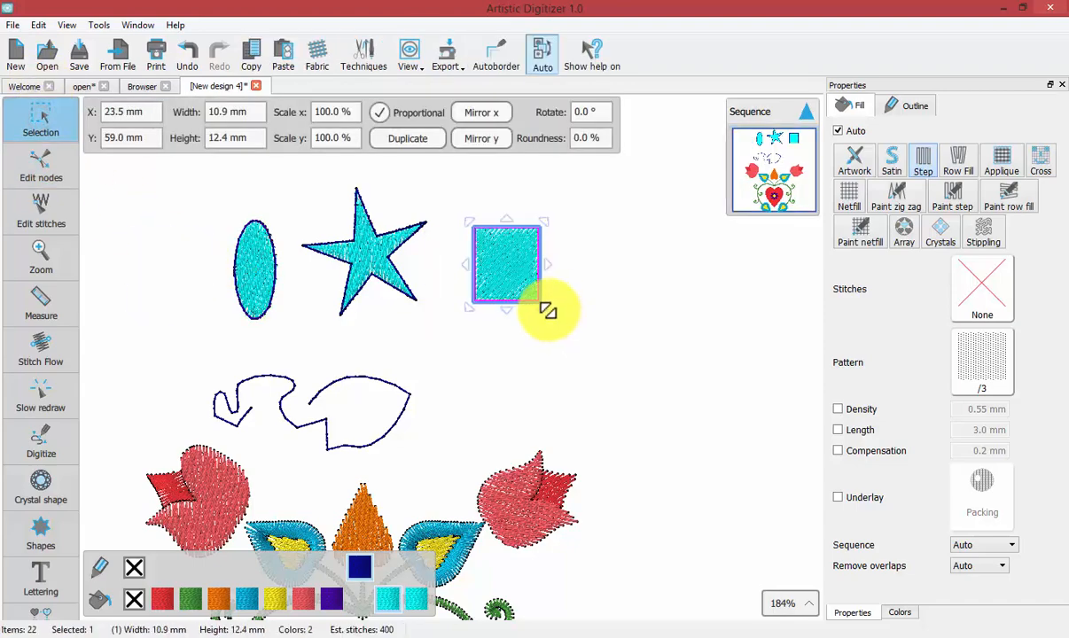
left_click_drag(549, 311, 706, 411)
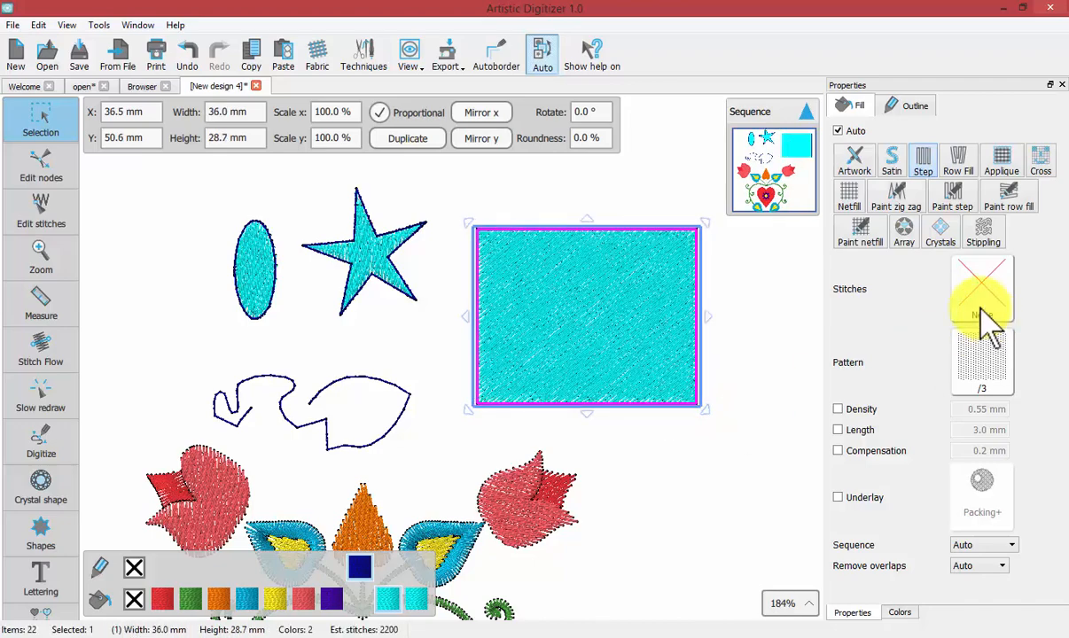
Fill the enlarged rectangle with Crystals and change its outline to Artwork.
left_click(941, 235)
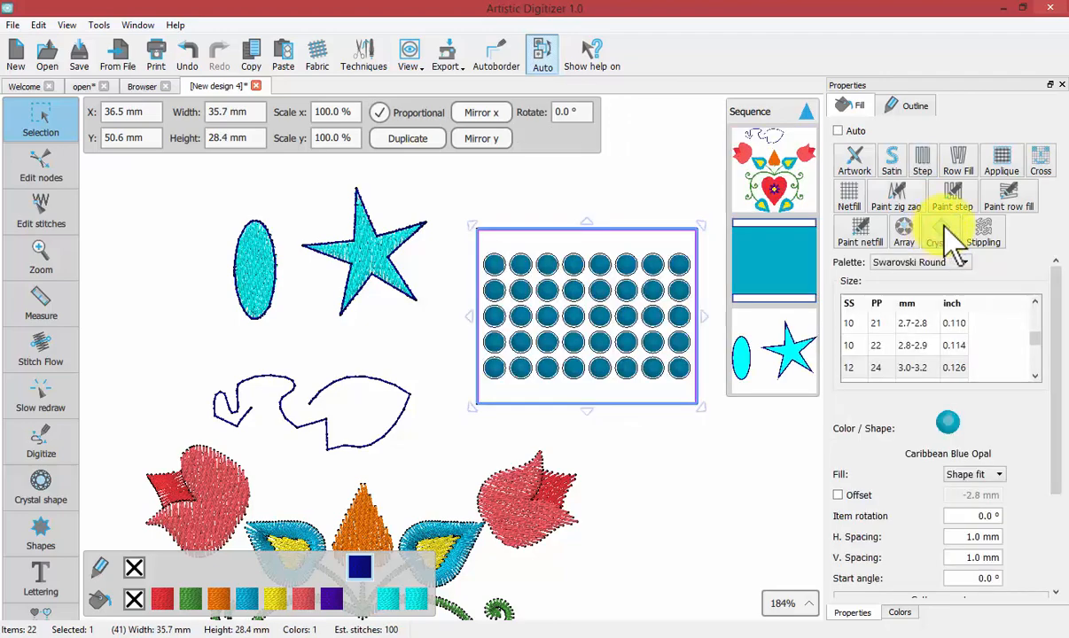
left_click(913, 108)
left_click(854, 160)
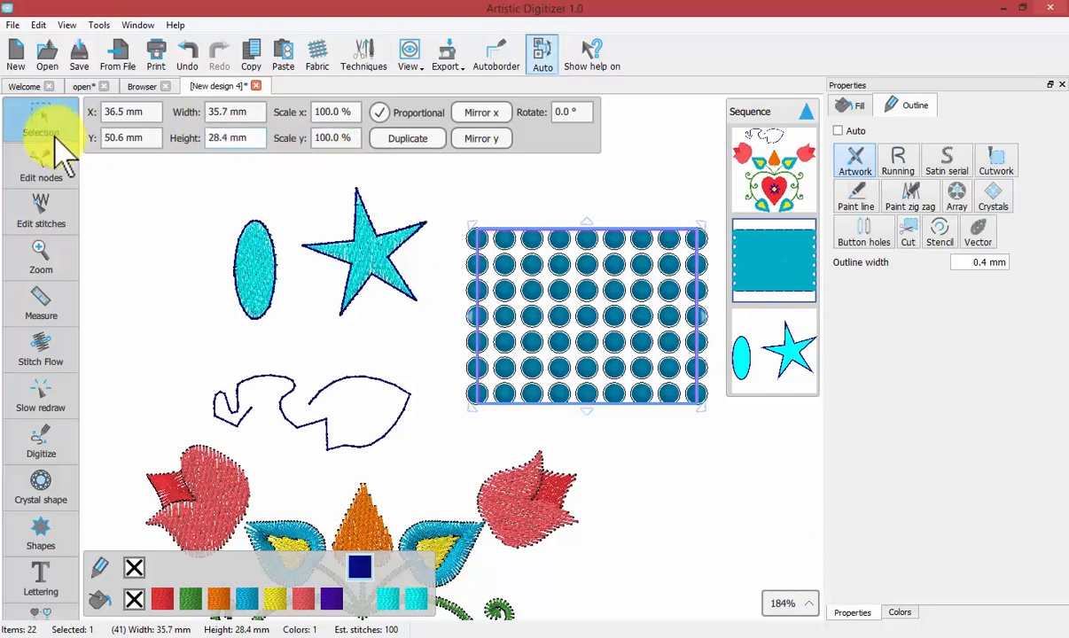
left_click(37, 120)
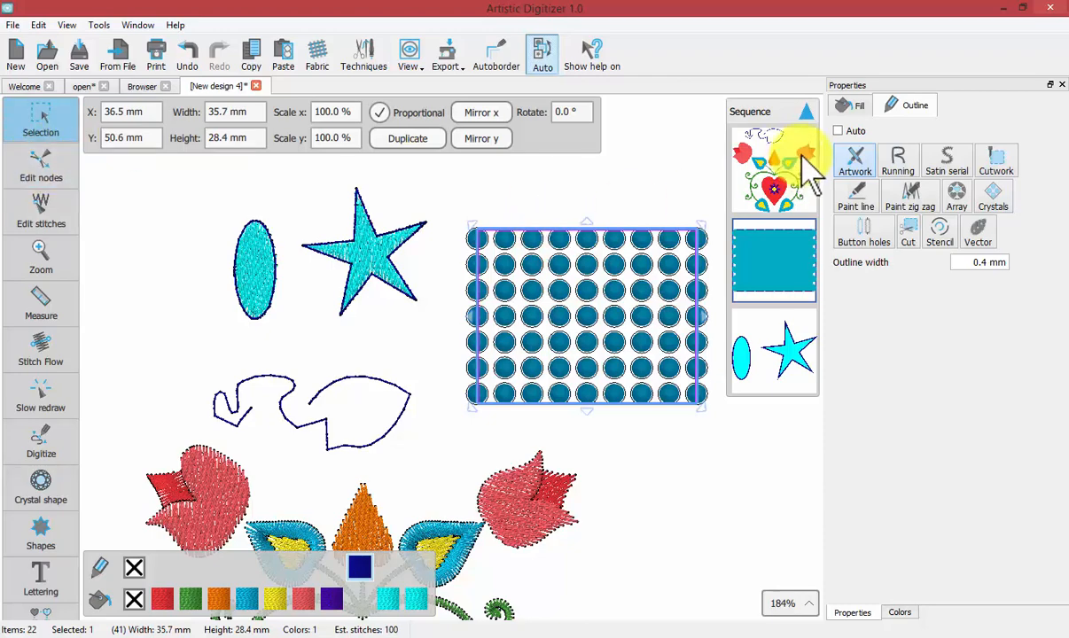
Set the rectangle's crystal fill layout to Rectangle.
left_click(853, 106)
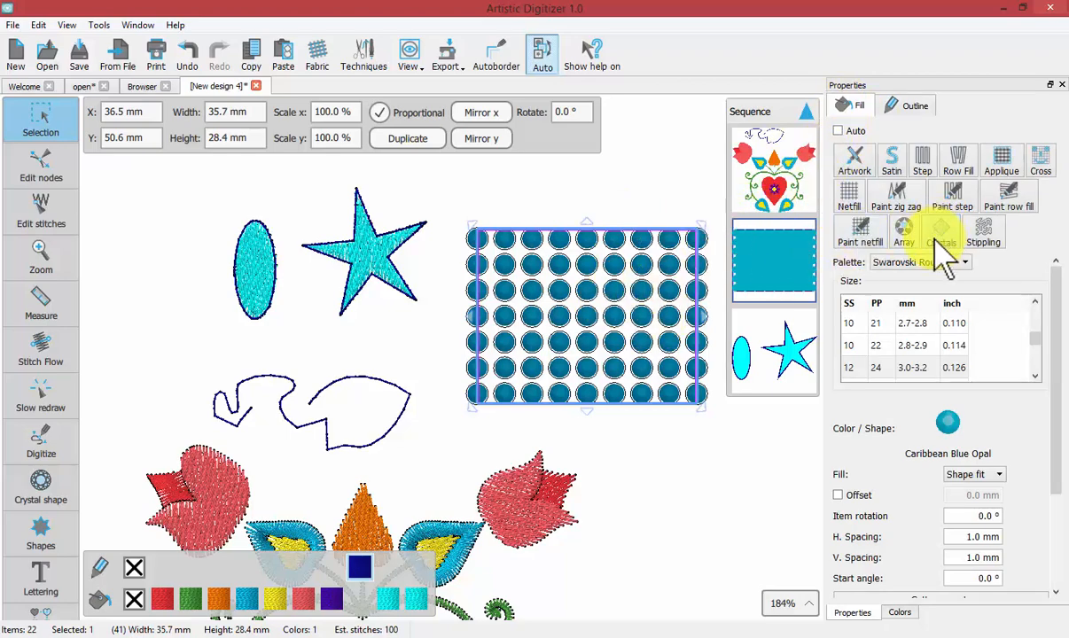
left_click_drag(1057, 348, 1062, 443)
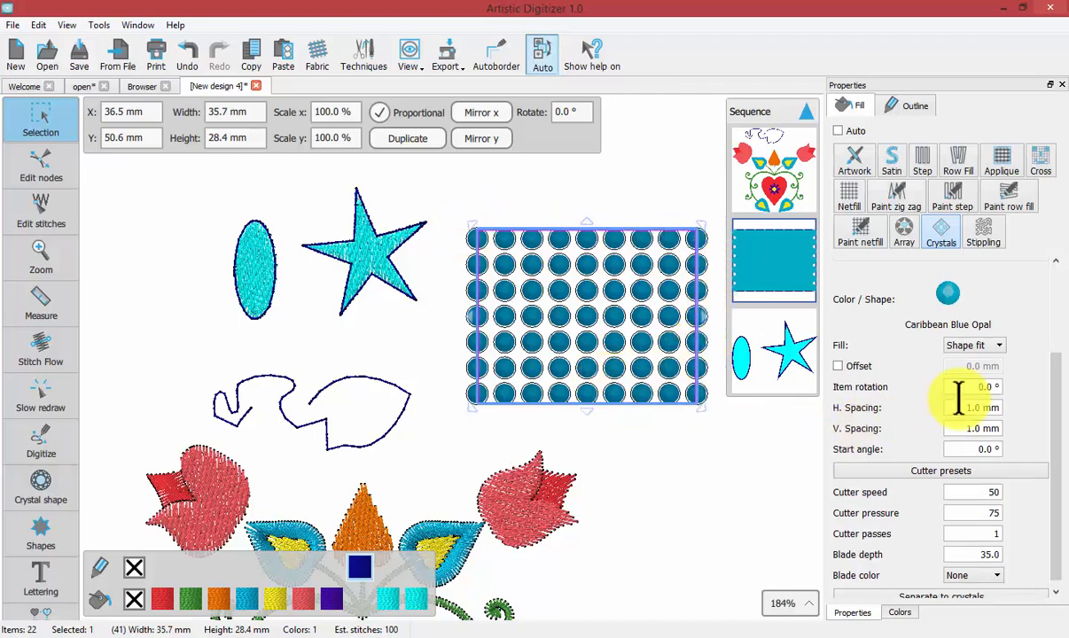
left_click(998, 345)
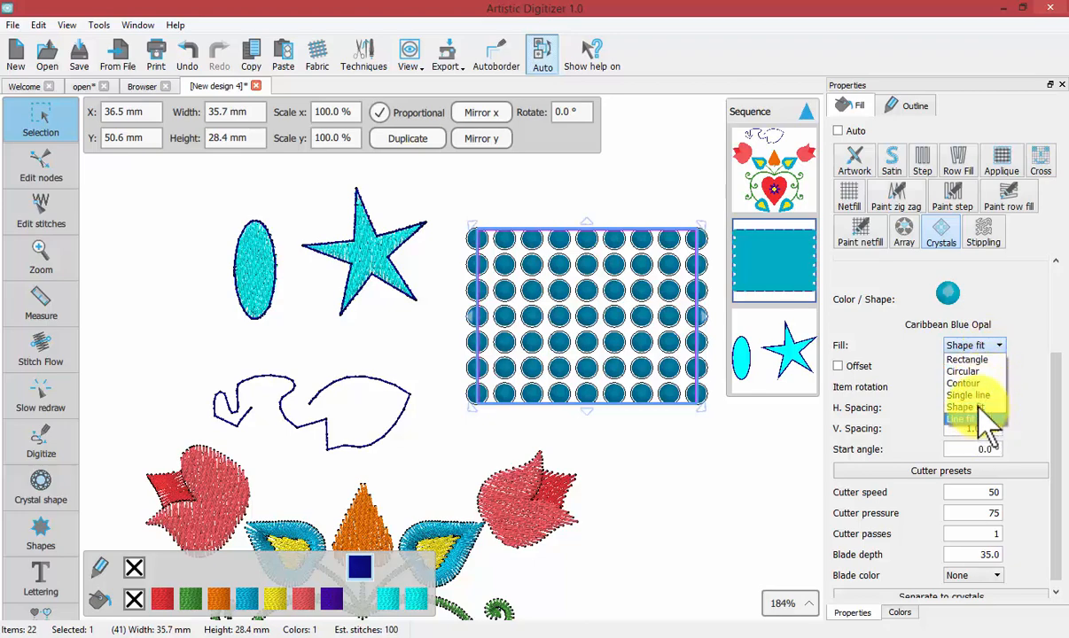
left_click(975, 360)
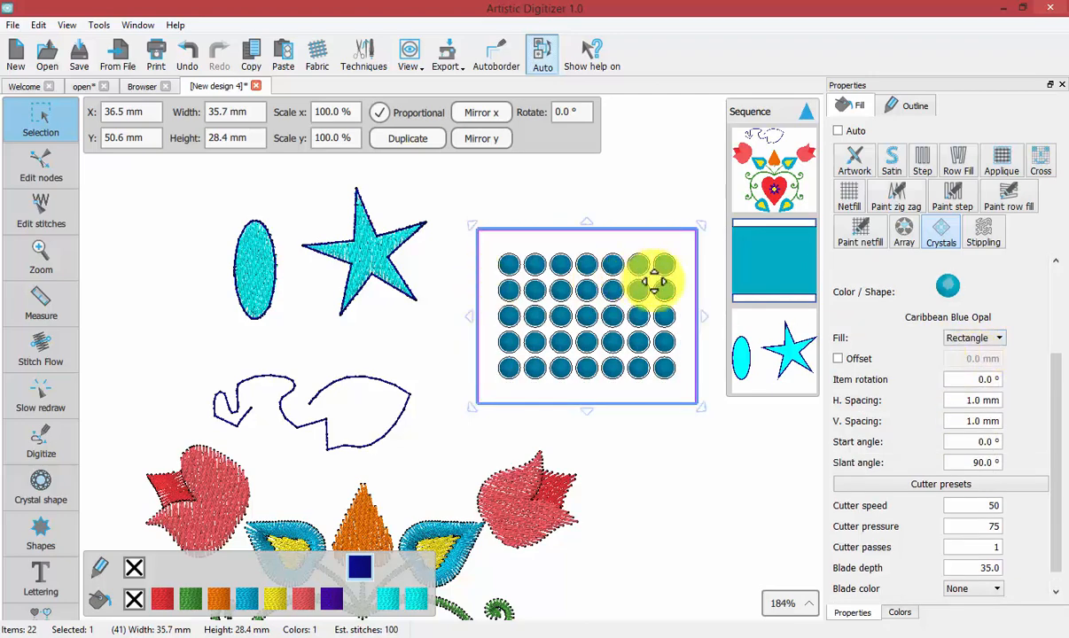
Try the Circular and Contour crystal layouts on the rectangle, and return to the Rectangle layout.
left_click(979, 339)
left_click(982, 364)
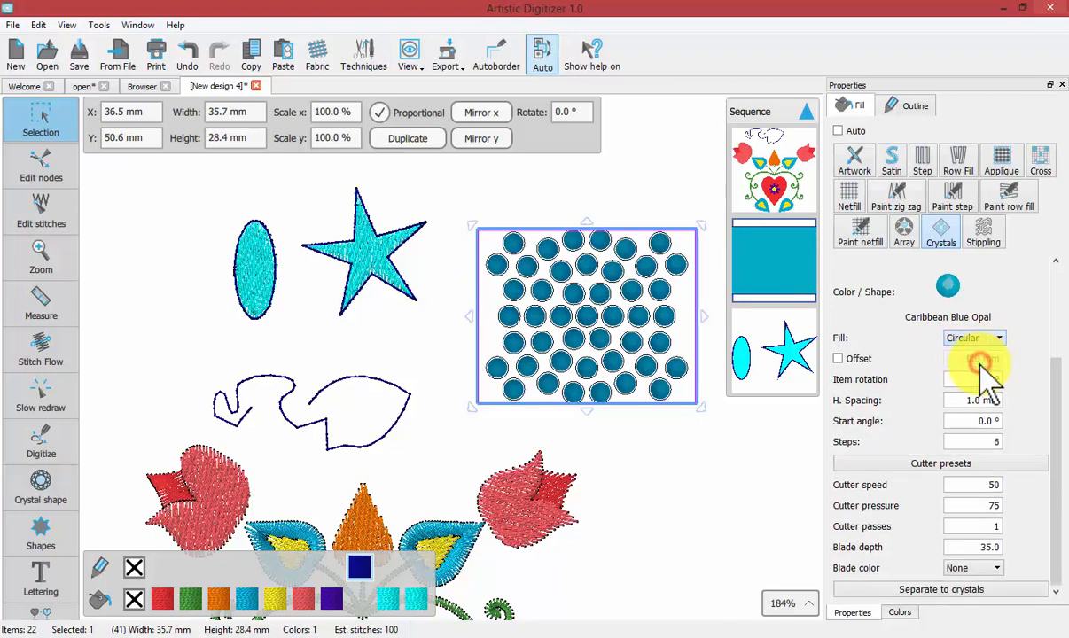
left_click(980, 342)
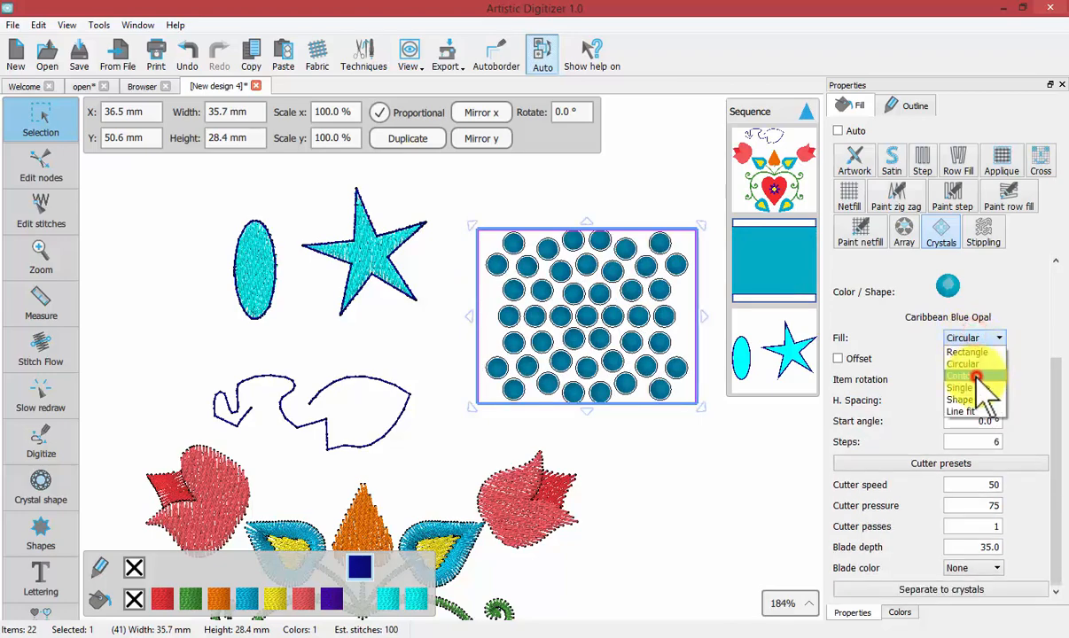
left_click(976, 376)
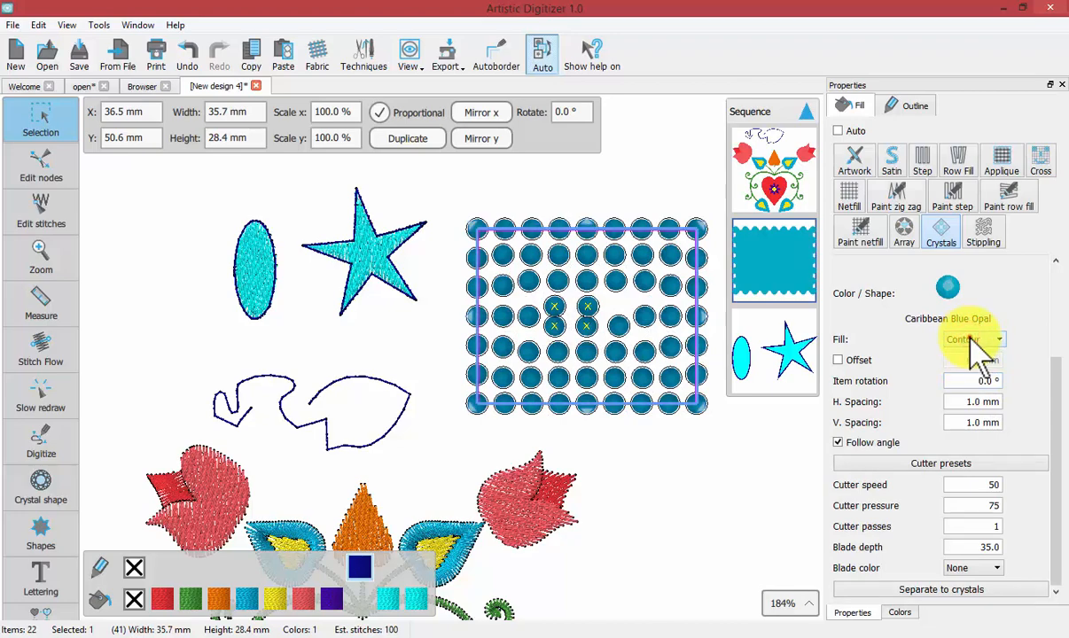
left_click(972, 341)
left_click(978, 352)
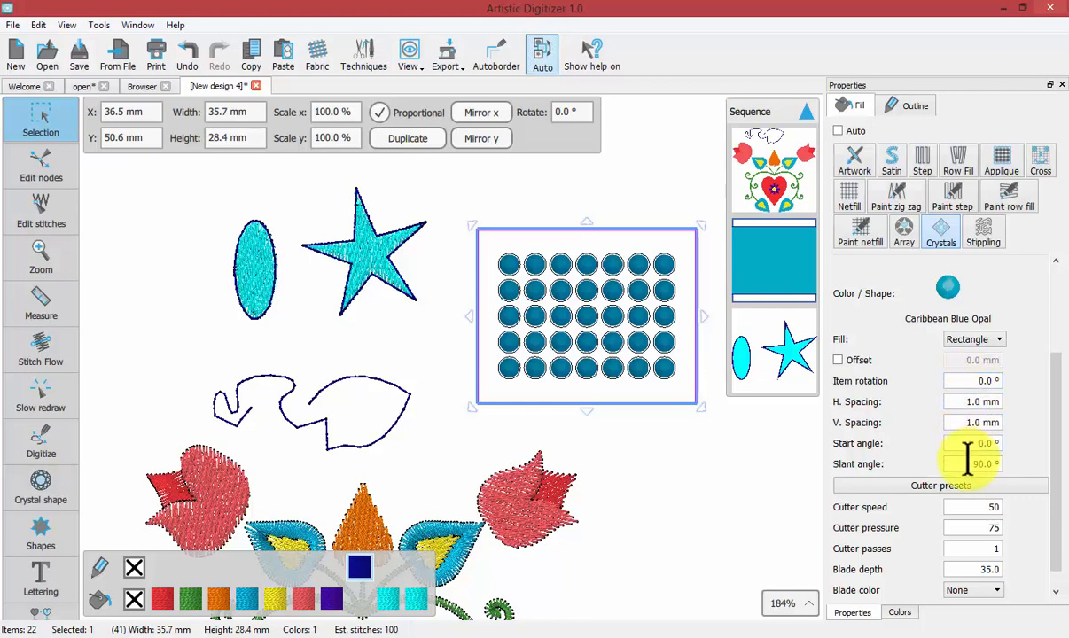
Enter node editing on the crystal-filled rectangle and move the crystal grid's centre node slightly up and to the left.
left_click(34, 164)
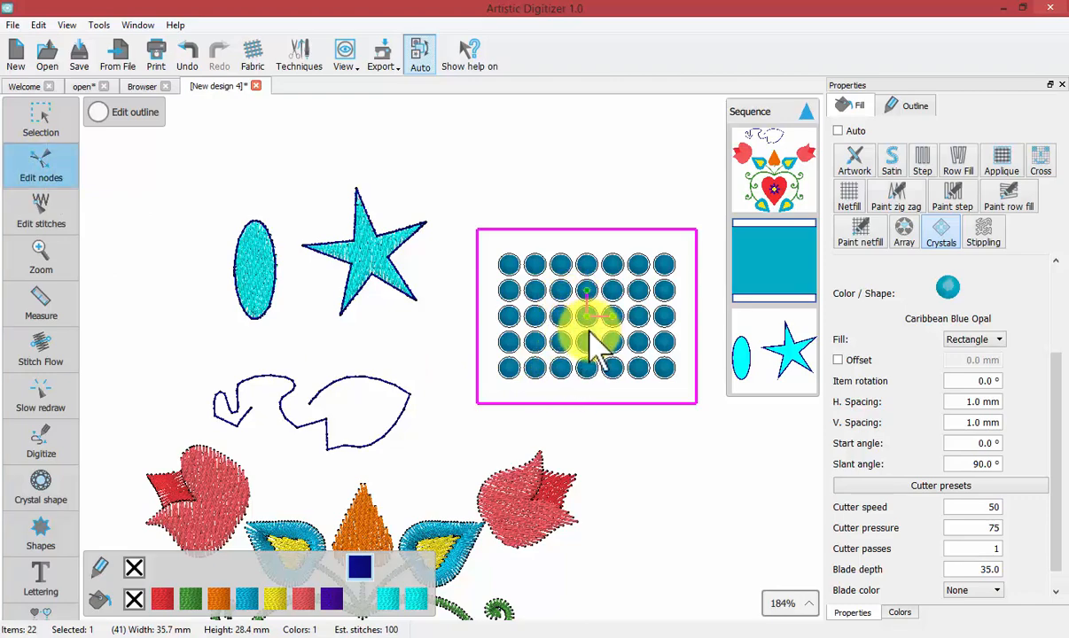
scroll(590, 320, "down", 2)
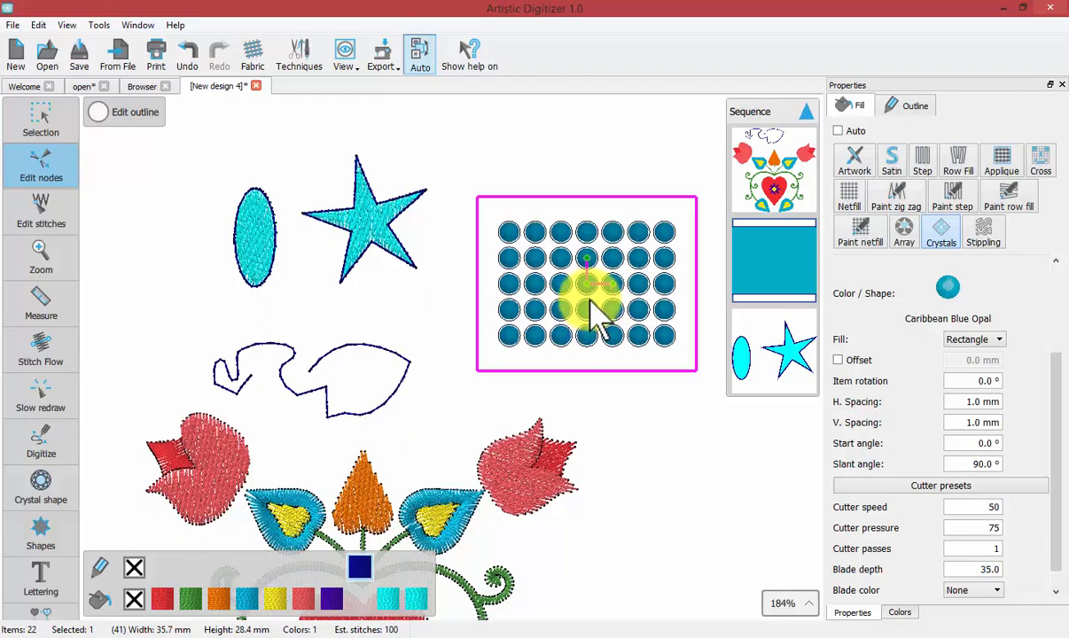
scroll(591, 305, "up", 3, "ctrl")
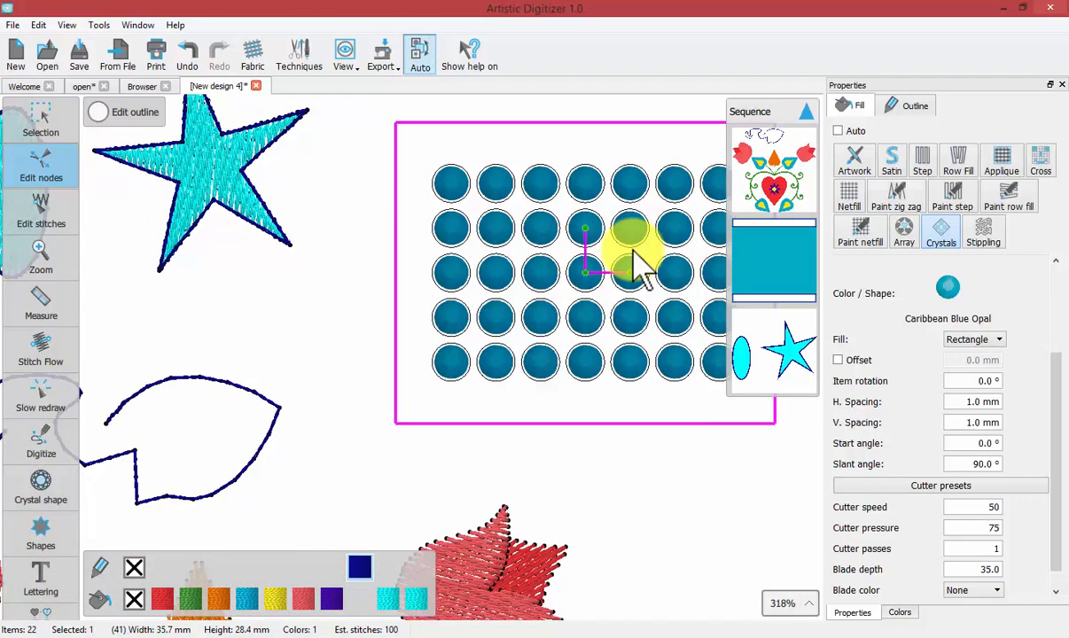
scroll(637, 265, "up", 2)
scroll(637, 264, "up", 1)
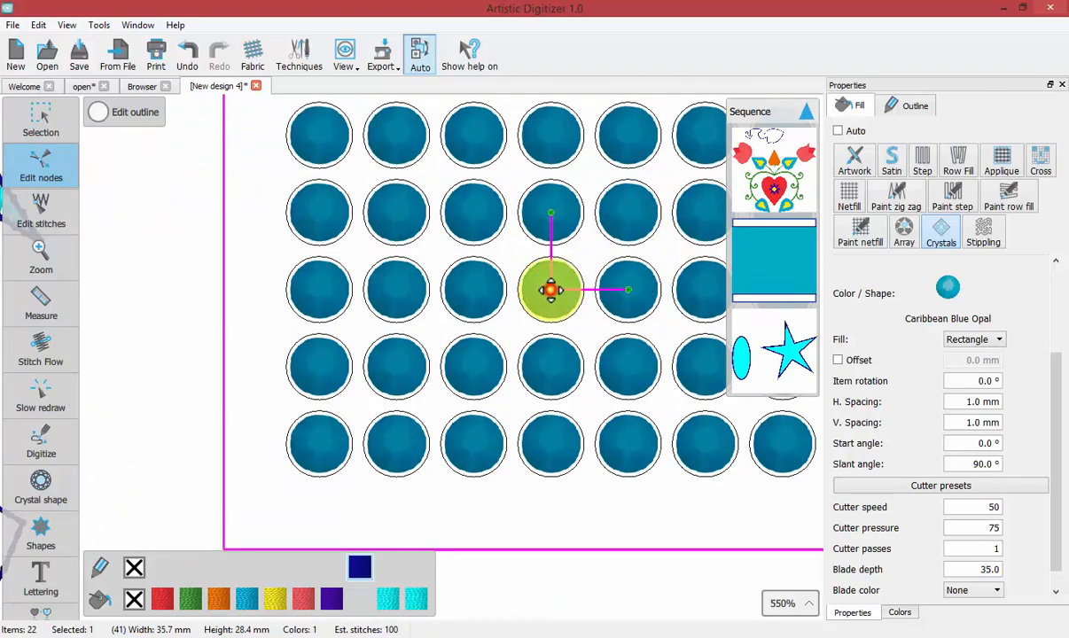
left_click_drag(550, 290, 499, 274)
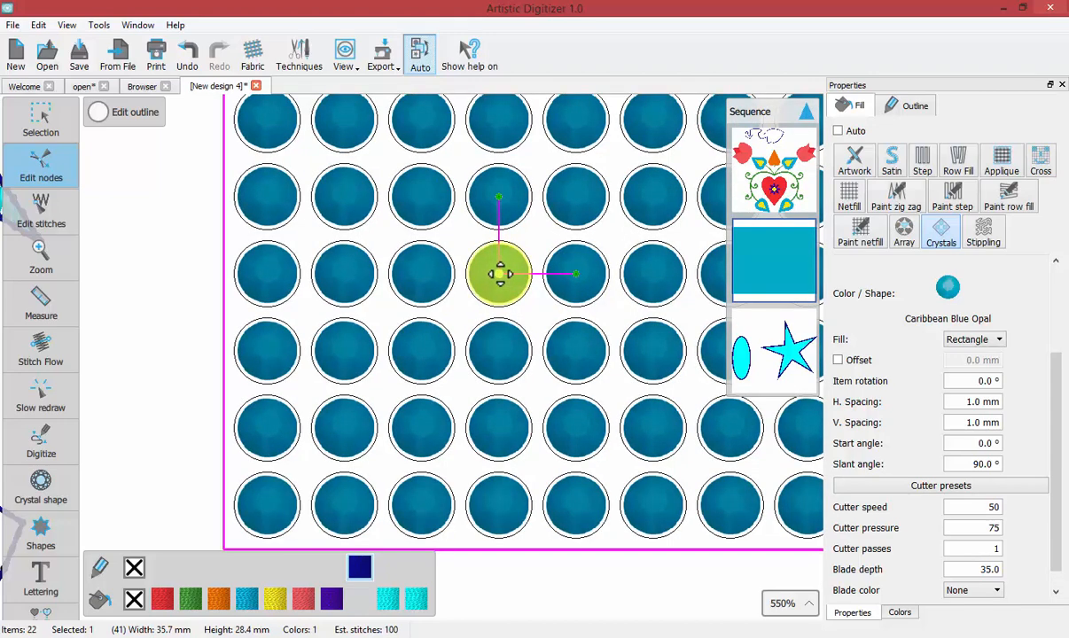
left_click_drag(499, 274, 498, 196)
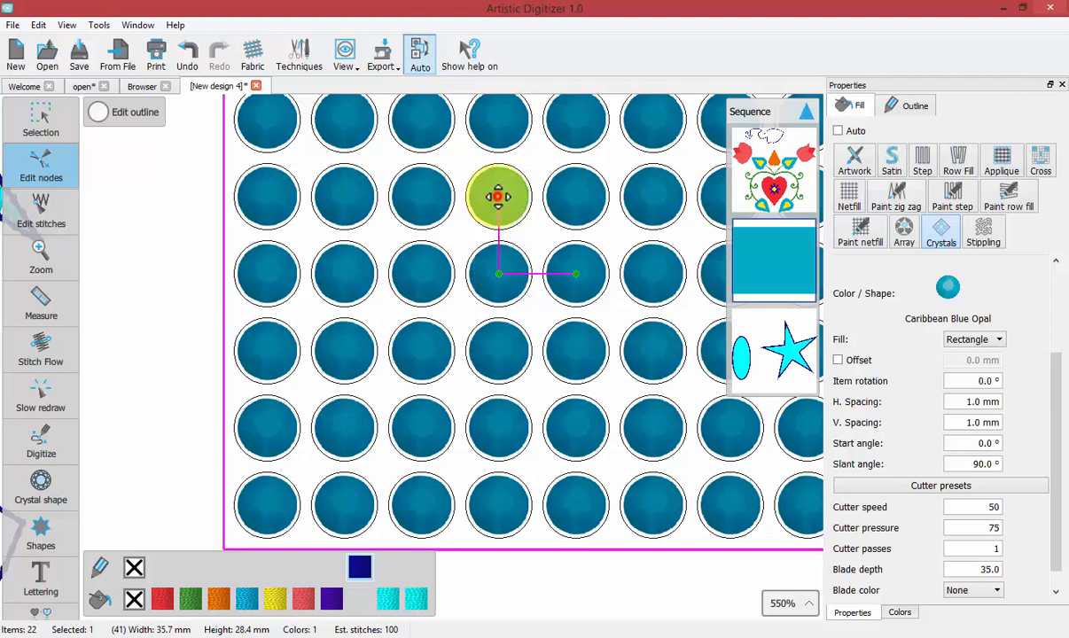
Adjust the crystal grid's spacing nodes to 1.5 mm horizontal and 1.5 mm vertical spacing, with an 89° slant angle.
left_click_drag(498, 196, 499, 171)
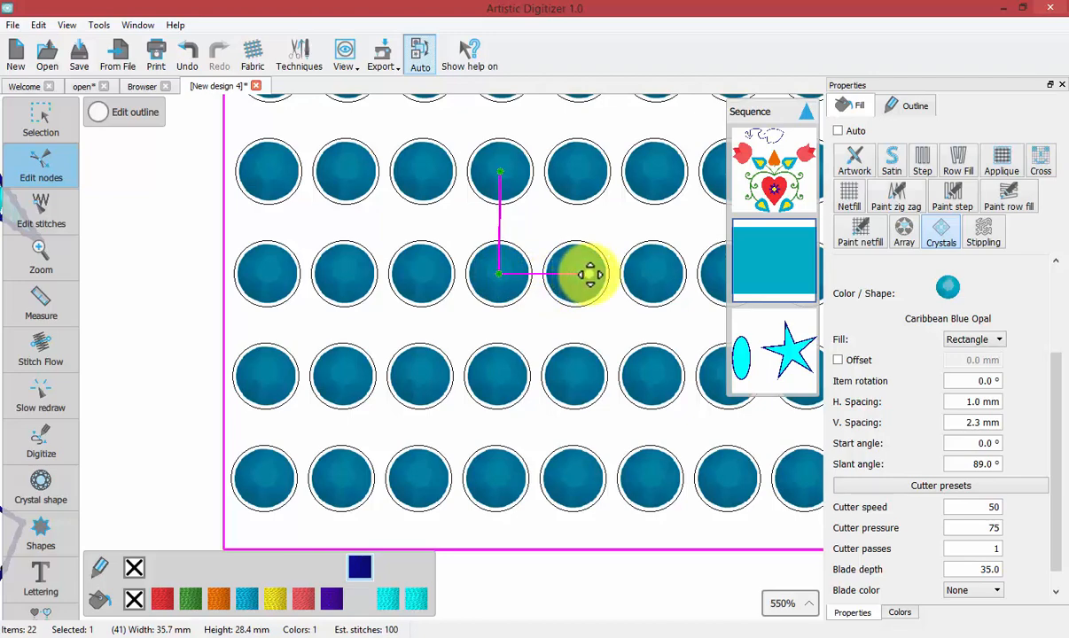
left_click_drag(589, 275, 591, 275)
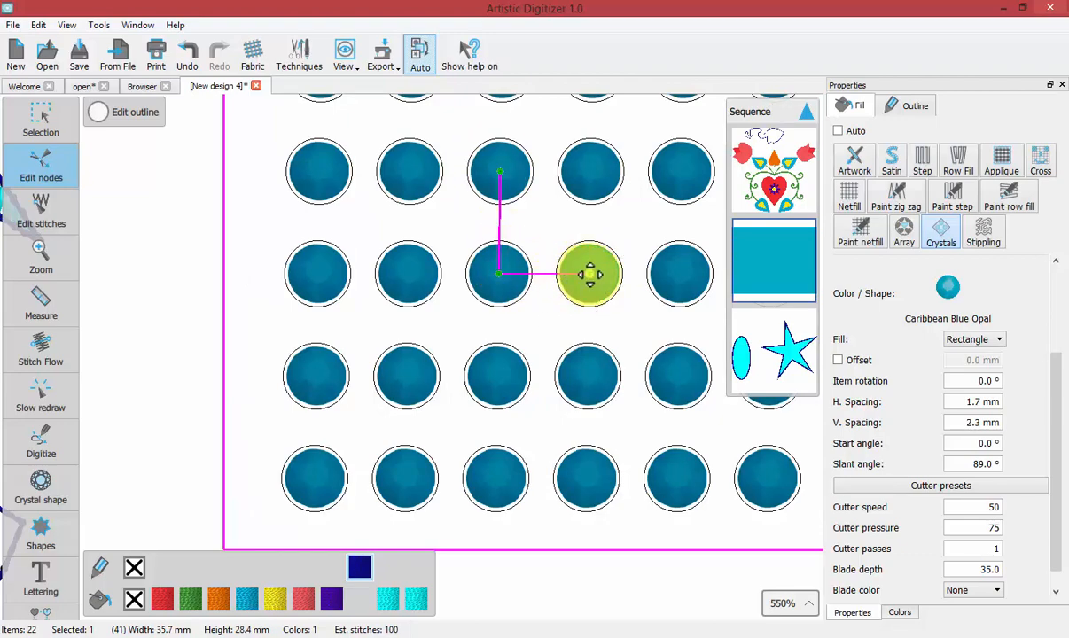
mouse_move(590, 274)
left_mouse_down()
mouse_move(568, 275)
mouse_move(585, 275)
left_mouse_up()
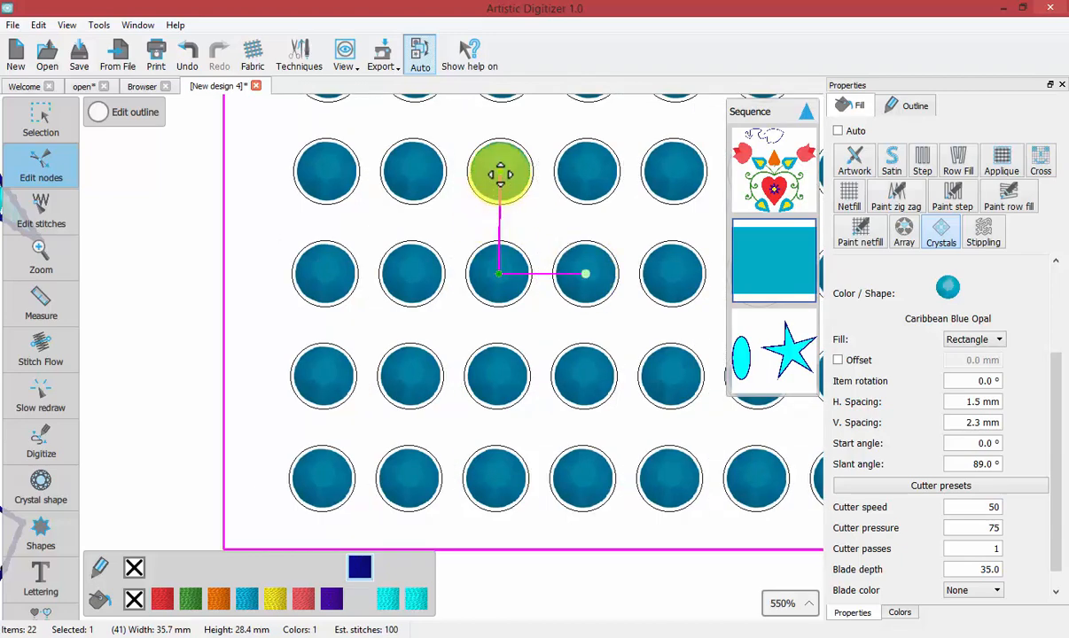
left_click_drag(501, 171, 501, 188)
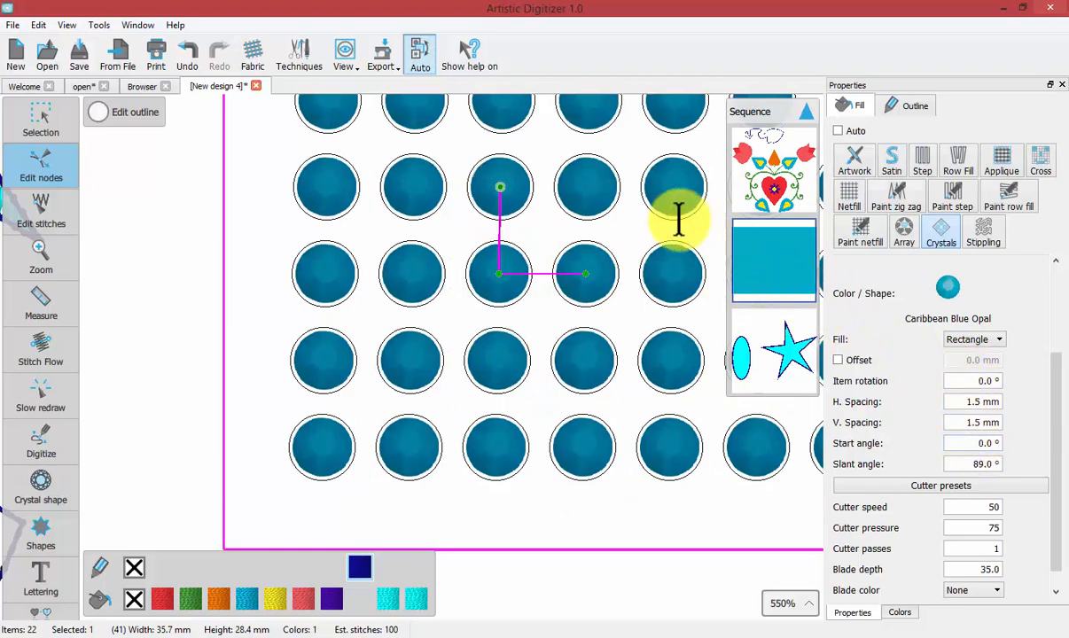
Reposition the crystal grid's slant node through several angles, ending with a 75° slant angle and 1.5 mm vertical spacing.
left_click(51, 175)
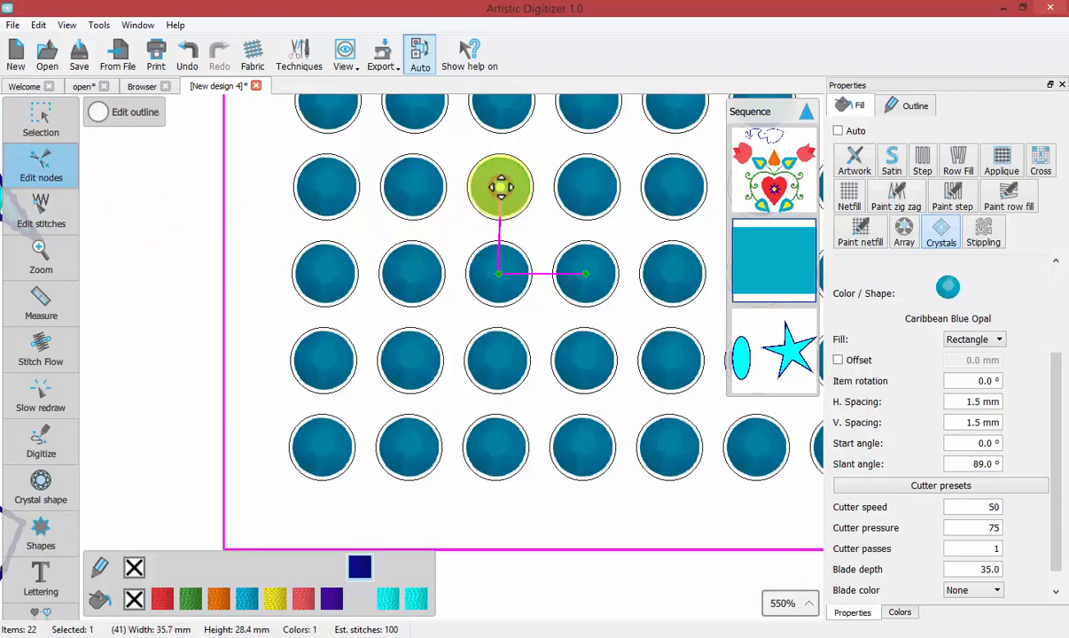
left_click_drag(501, 185, 538, 187)
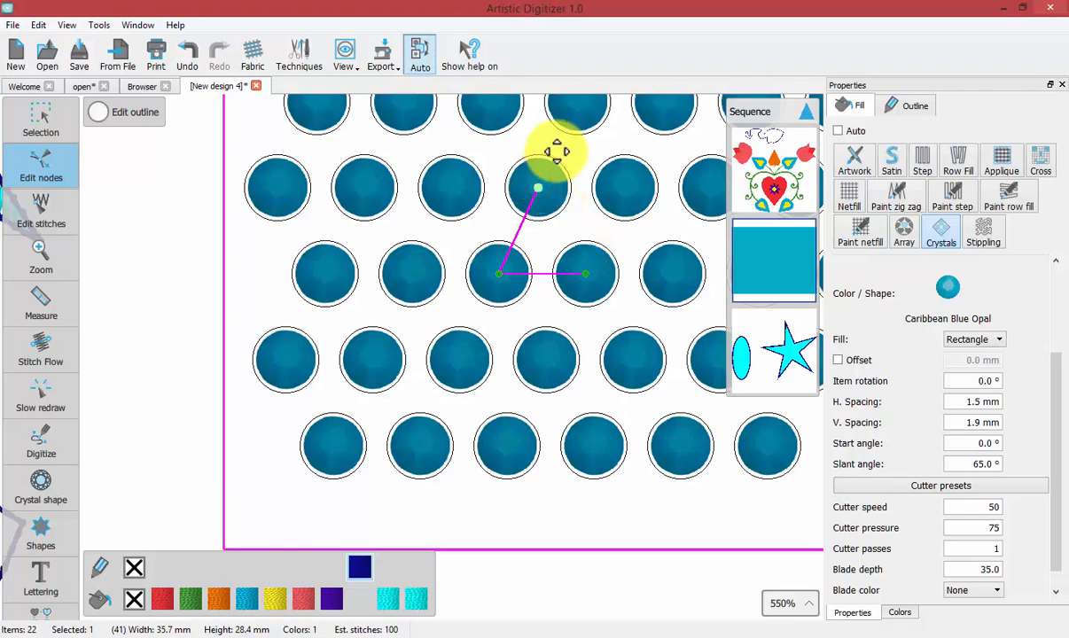
left_click_drag(557, 151, 557, 149)
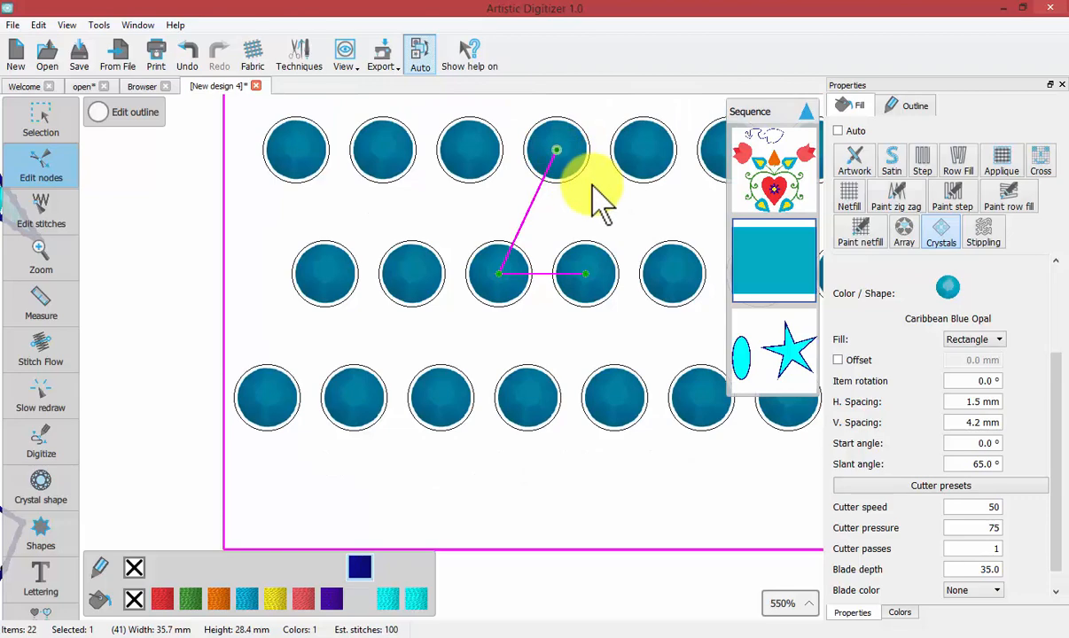
scroll(603, 204, "down", 5)
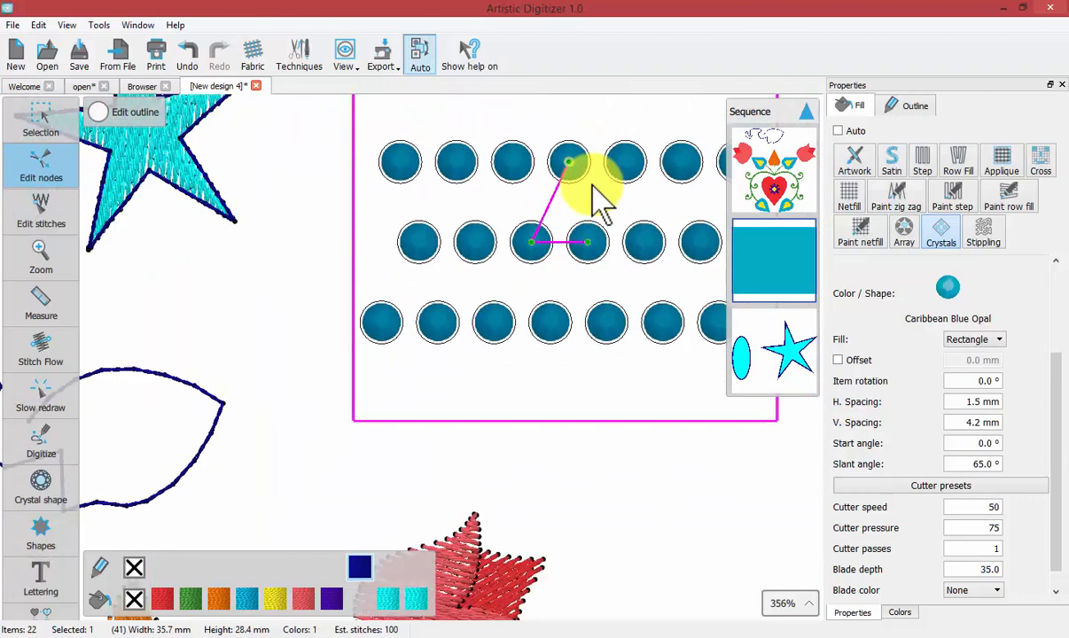
left_click_drag(572, 167, 536, 180)
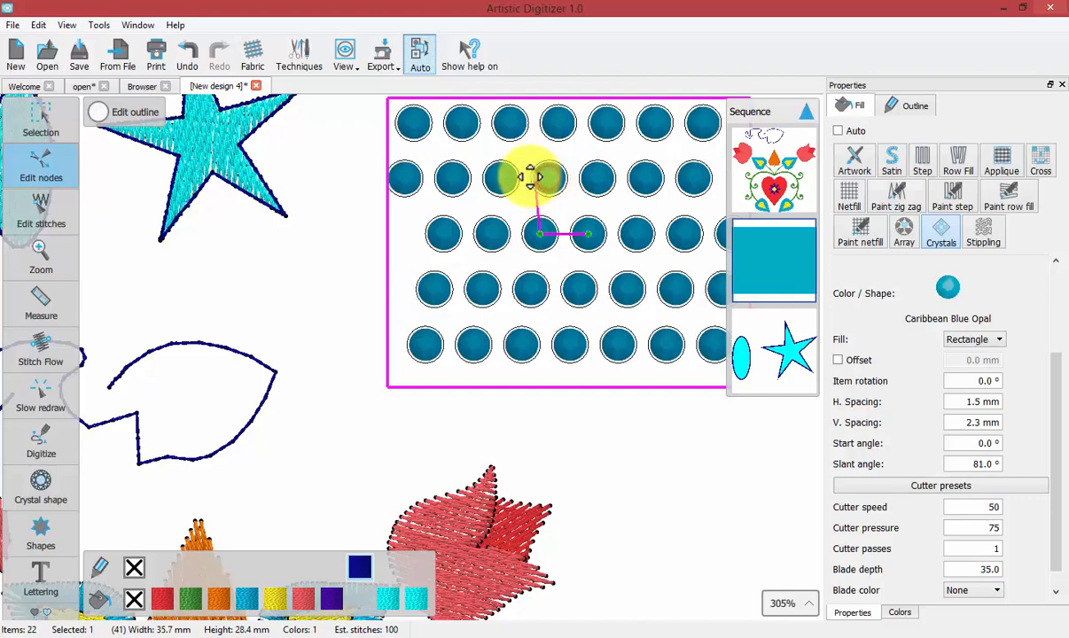
left_click_drag(530, 178, 552, 187)
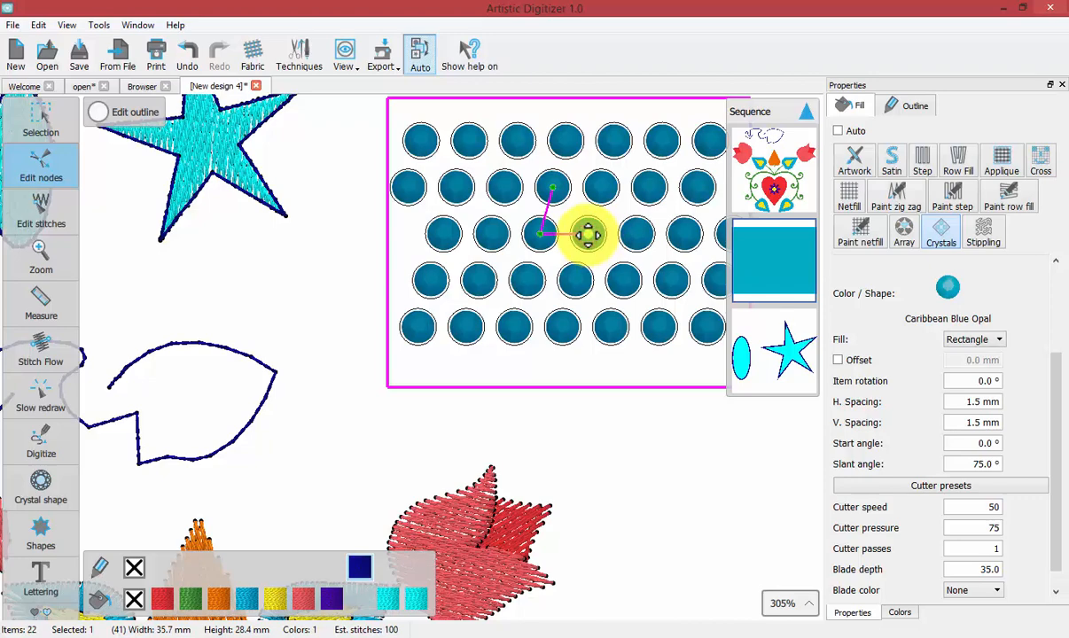
Rotate the crystal grid with its horizontal node to a 26° start angle and 2.7 mm horizontal spacing, and return to object selection.
left_click_drag(588, 237, 594, 209)
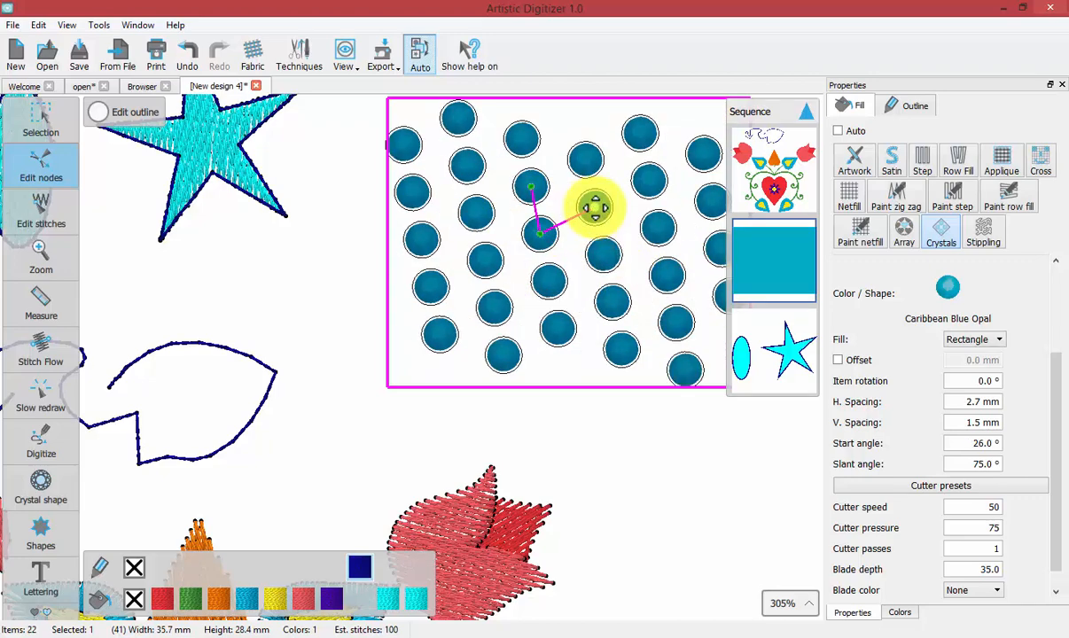
left_click(41, 122)
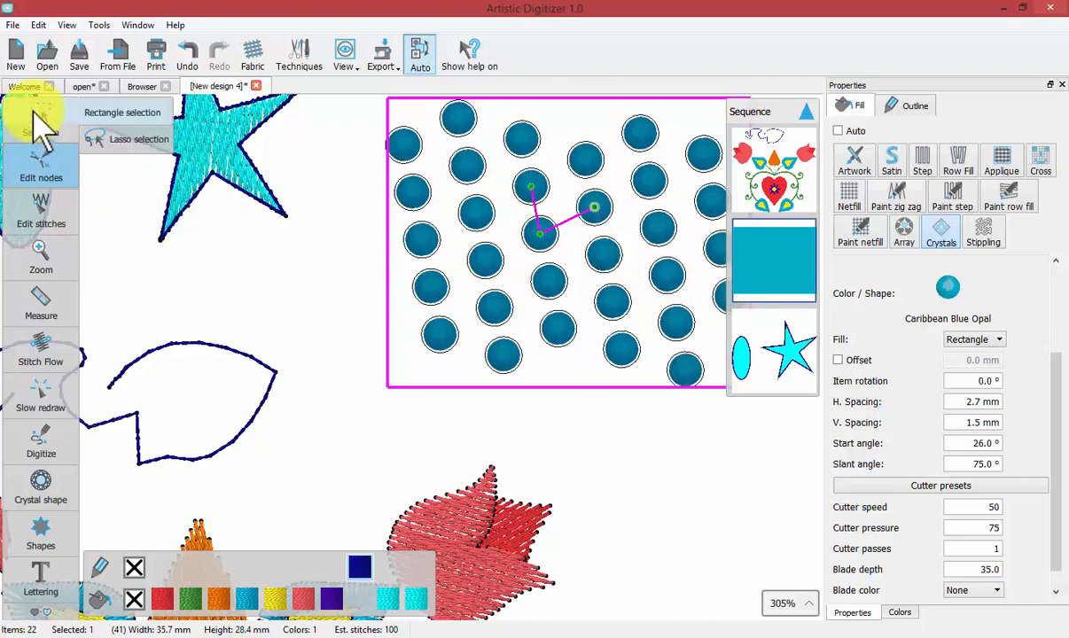
left_click(588, 256)
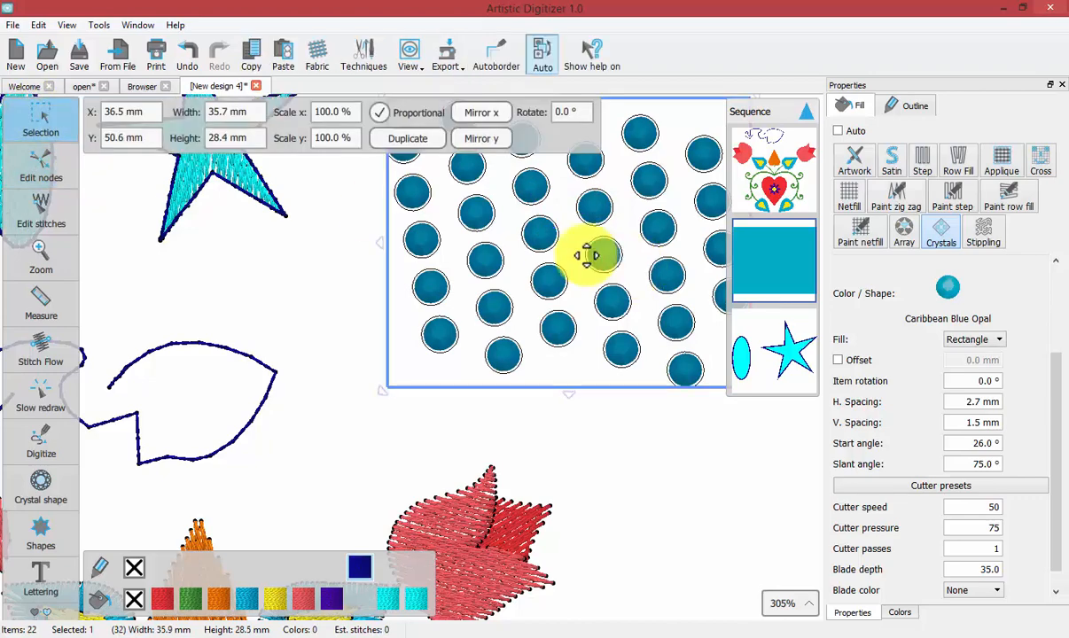
scroll(588, 256, "up", 3)
scroll(587, 256, "down", 5)
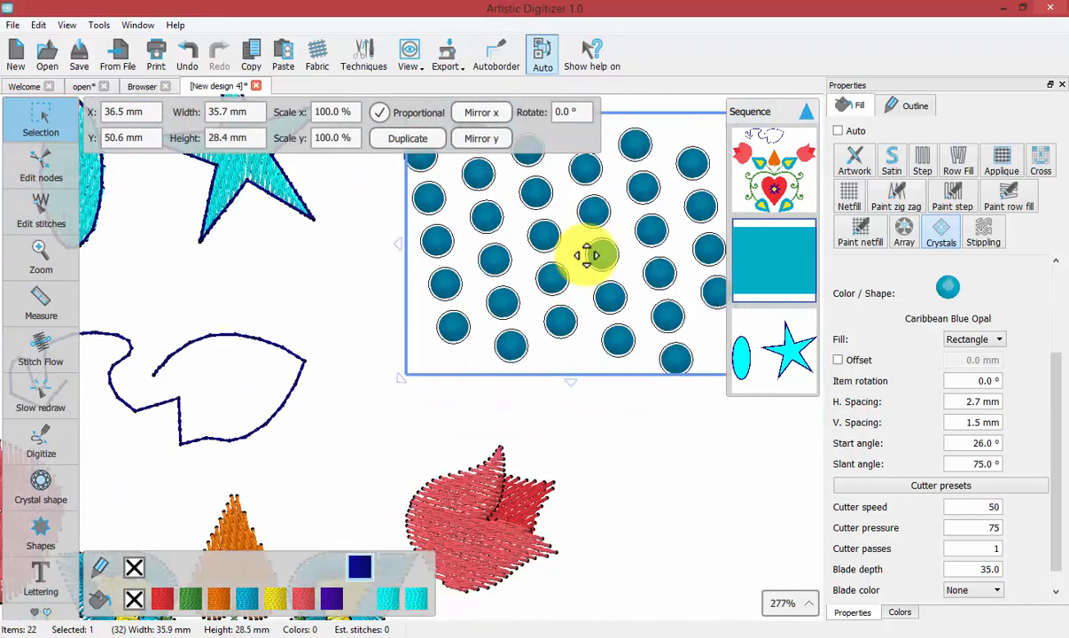
scroll(588, 256, "down", 1)
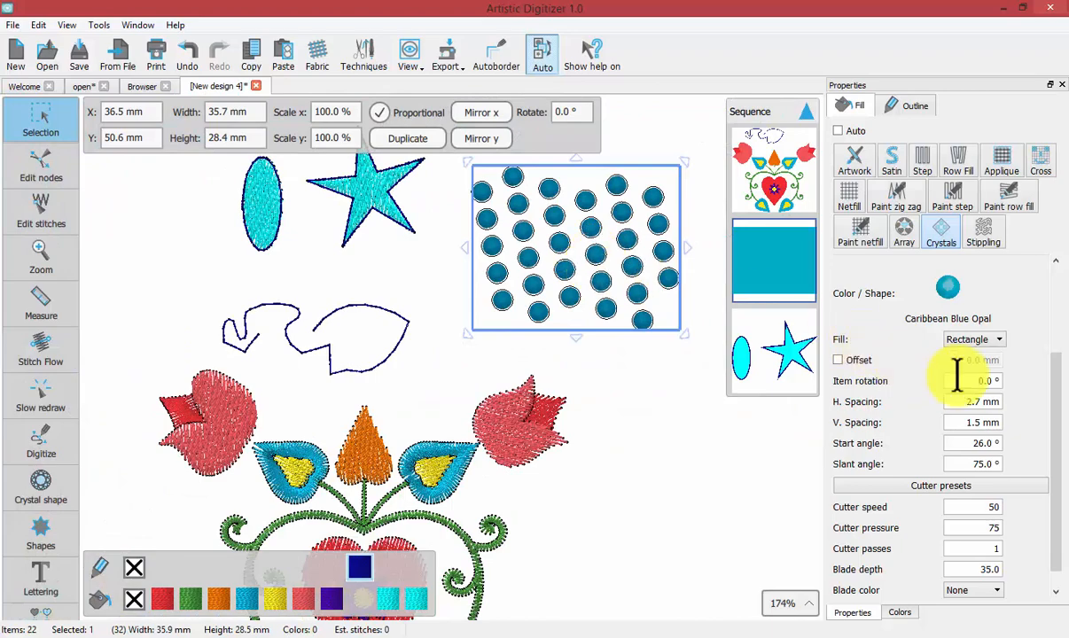
Change the rectangle's crystal layout to Circular and reposition its steps node to try 7 steps, ending at 4 steps.
left_click(972, 341)
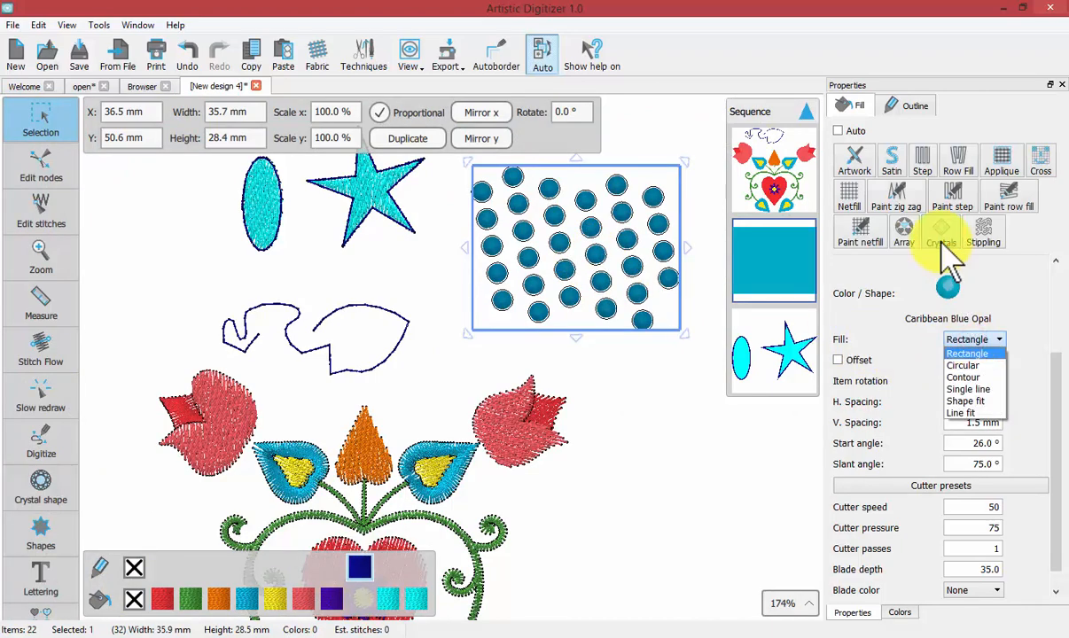
left_click(980, 366)
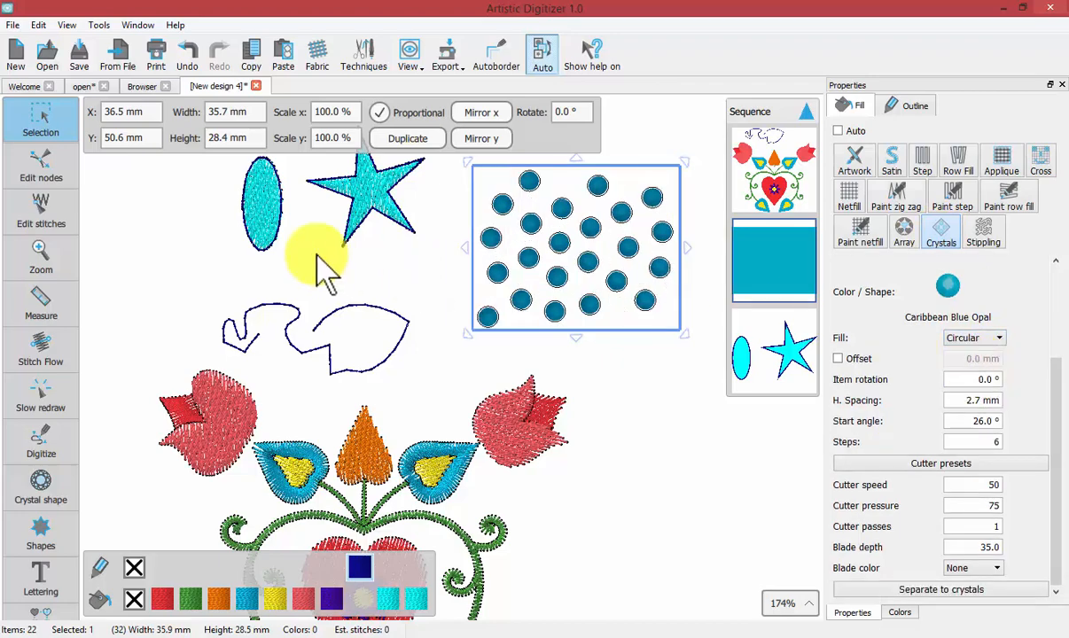
left_click(43, 154)
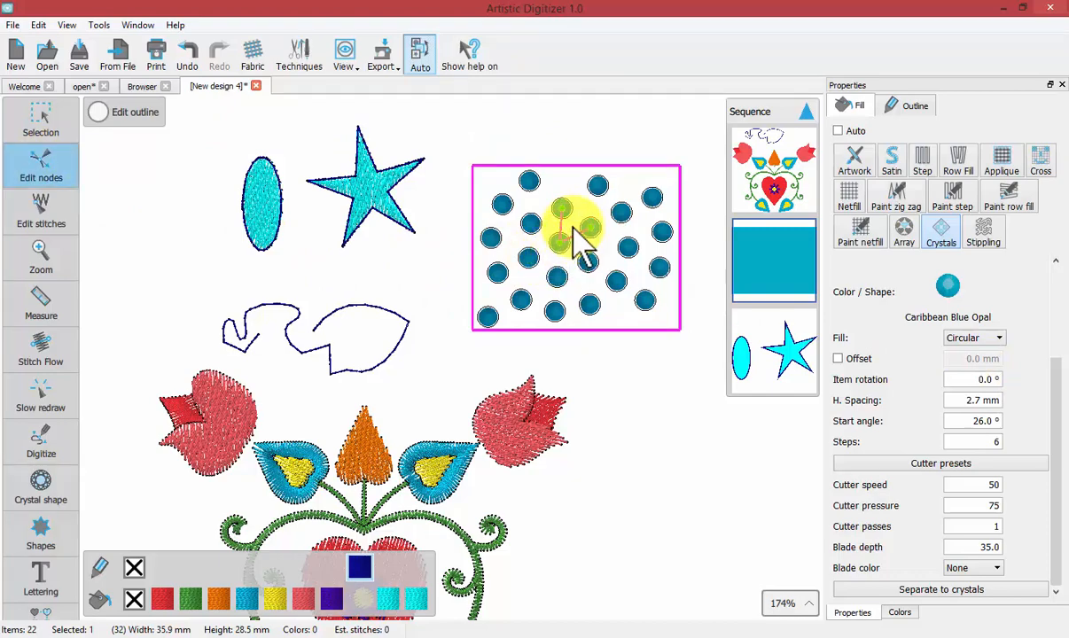
scroll(576, 240, "up", 4)
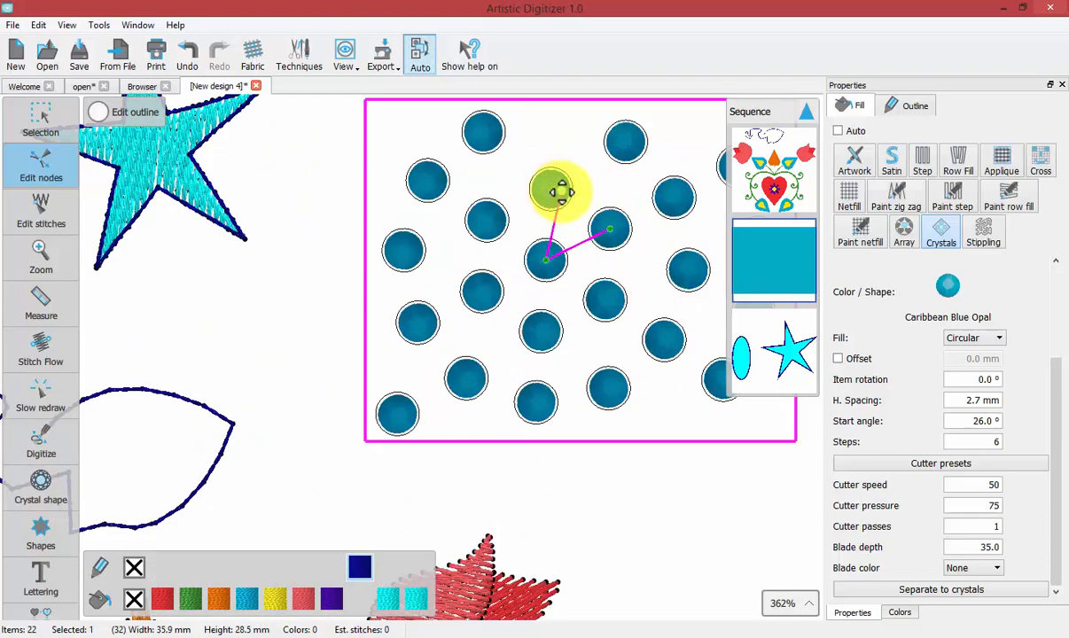
left_click_drag(562, 192, 561, 190)
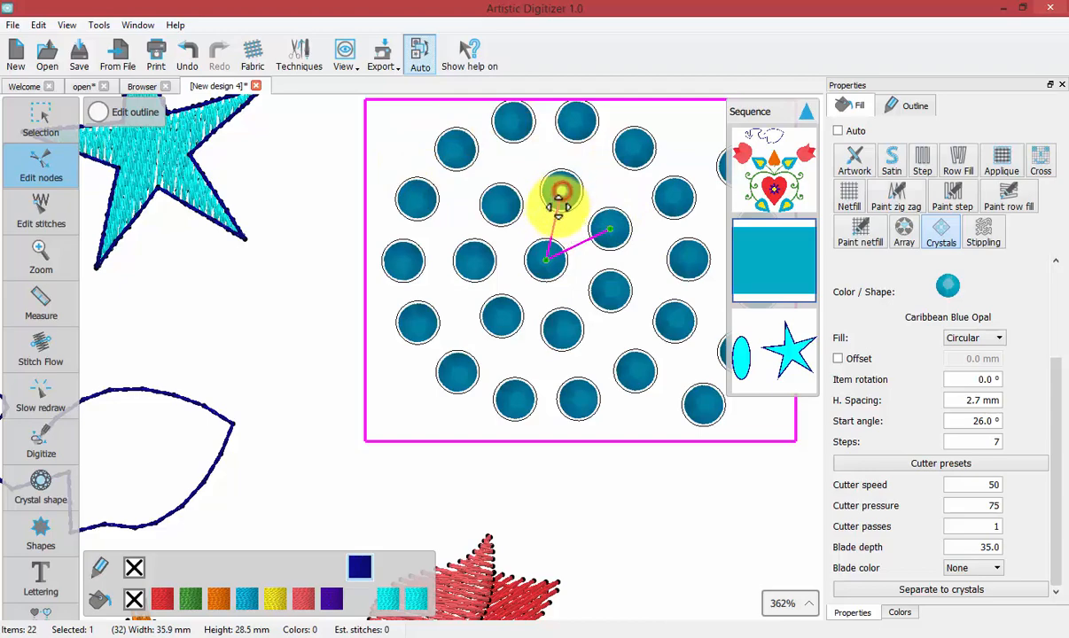
scroll(576, 138, "up", 3)
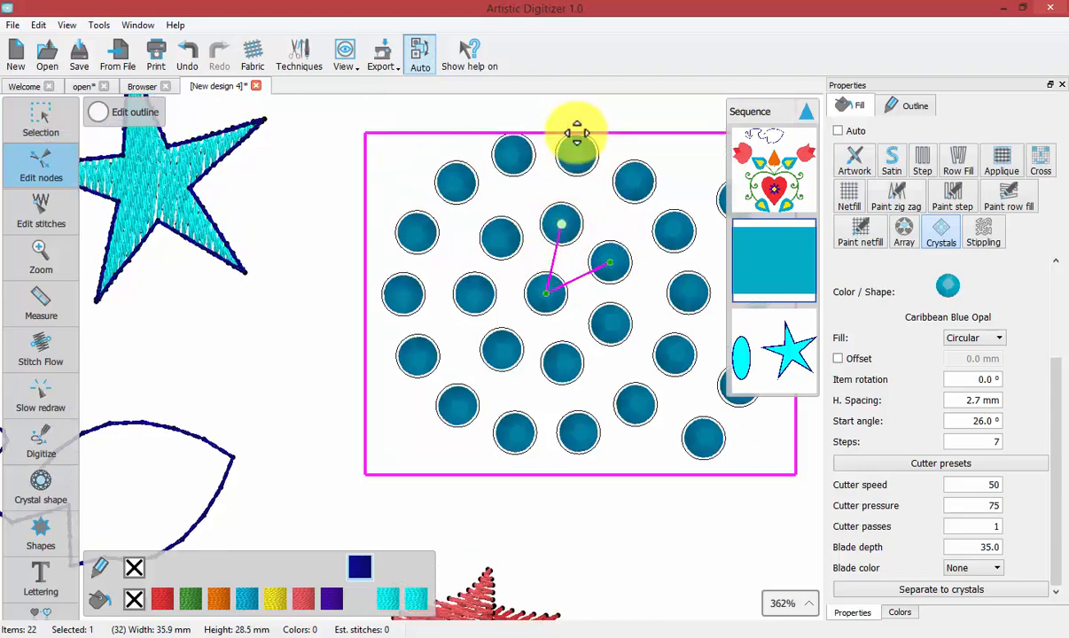
left_click_drag(502, 296, 515, 330)
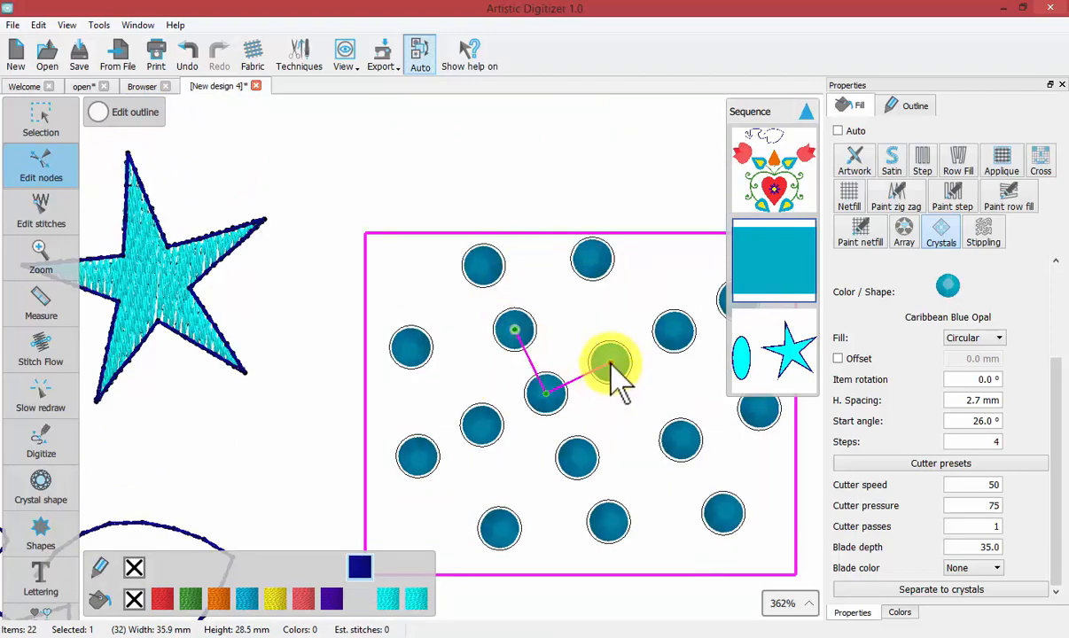
Adjust the circular crystal layout's nodes to 5 steps, 1.6 mm horizontal spacing and a 356° start angle, and return to object selection.
left_click_drag(611, 362, 596, 391)
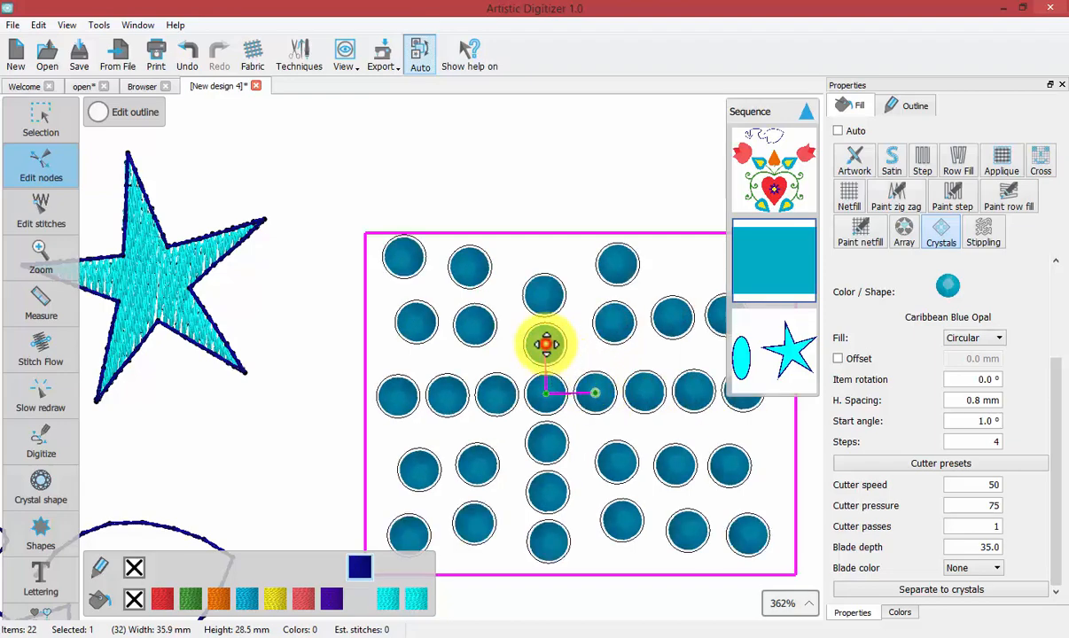
left_click_drag(549, 345, 562, 336)
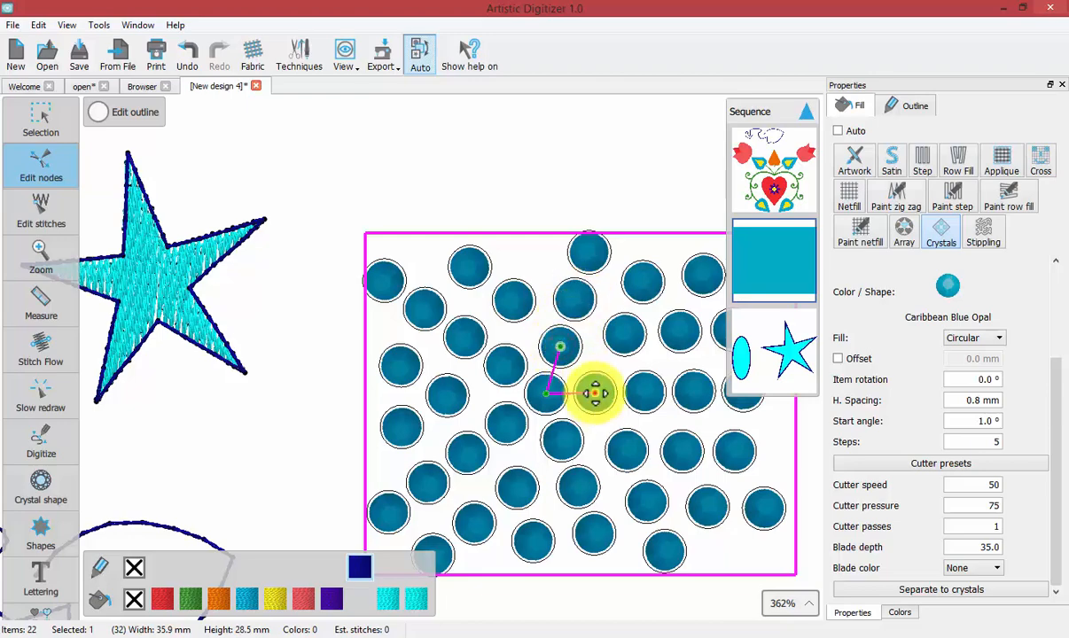
mouse_move(615, 392)
left_mouse_down()
mouse_move(630, 387)
mouse_move(630, 366)
mouse_move(628, 397)
mouse_move(591, 400)
mouse_move(606, 399)
left_mouse_up()
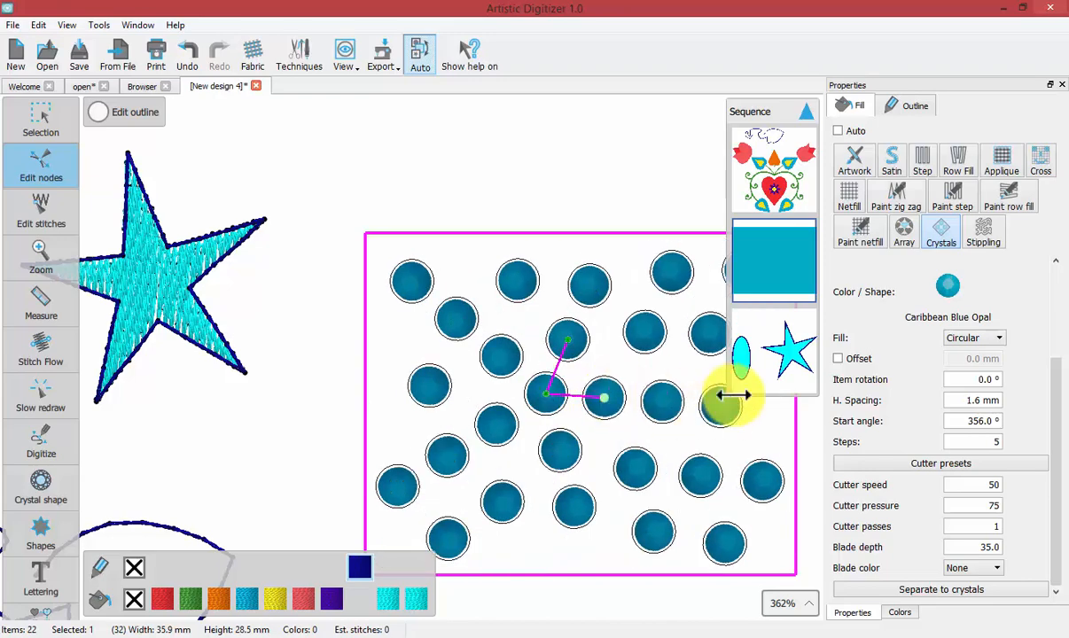
left_click(938, 235)
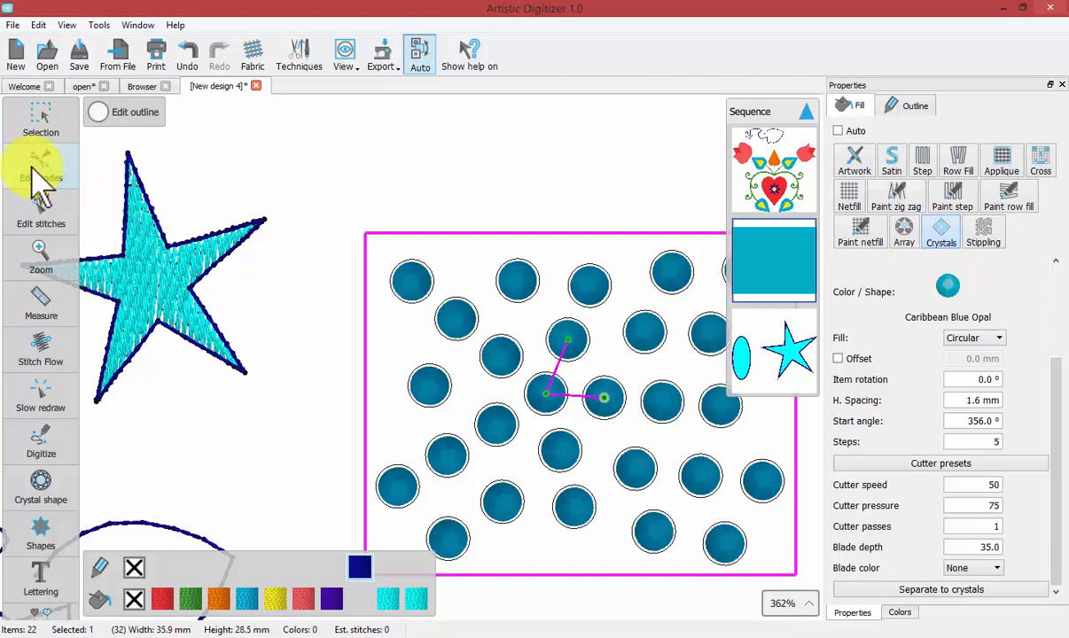
left_click(34, 125)
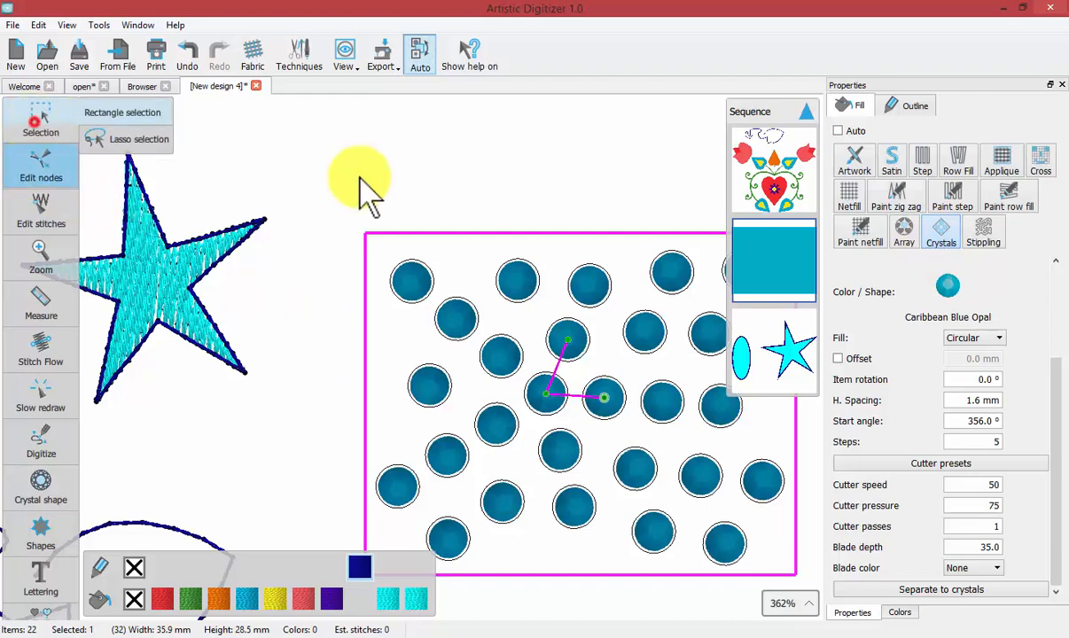
scroll(537, 282, "down", 1)
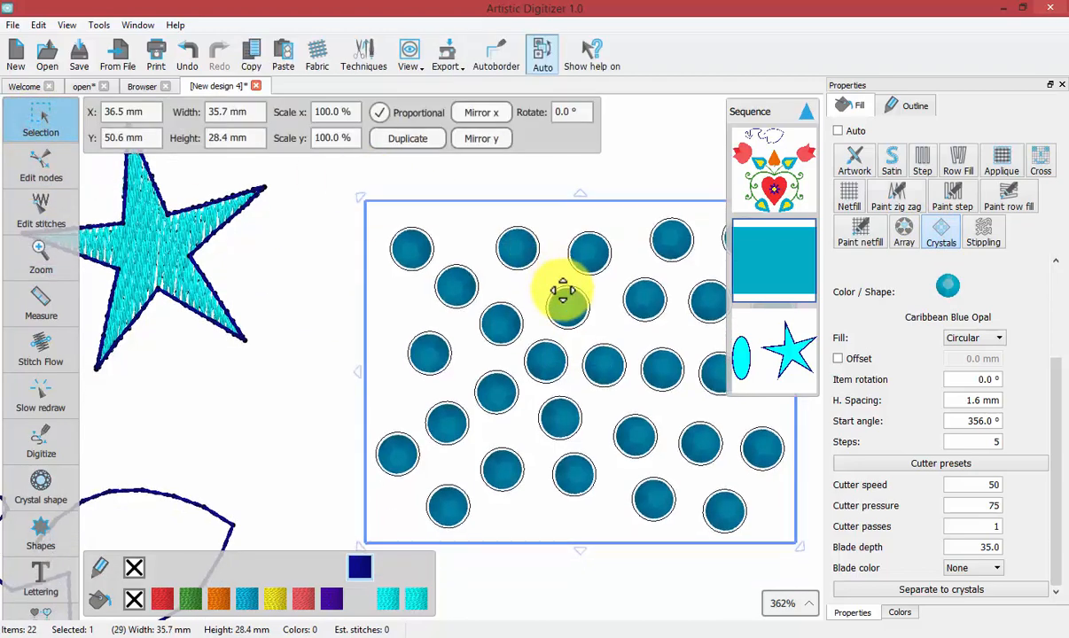
scroll(565, 299, "up", 1)
scroll(565, 303, "down", 2)
scroll(565, 304, "down", 8)
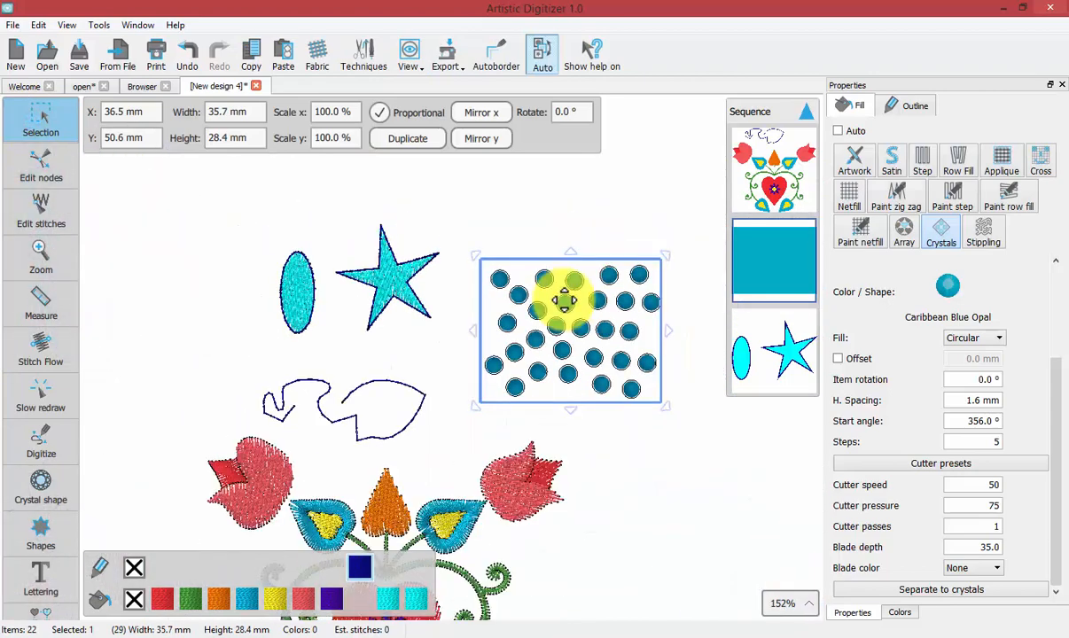
Fill the rectangle with an Array of the Anchor01 clip art, draw its placement vector inside the rectangle, and set the layout to Rectangle.
left_click(905, 234)
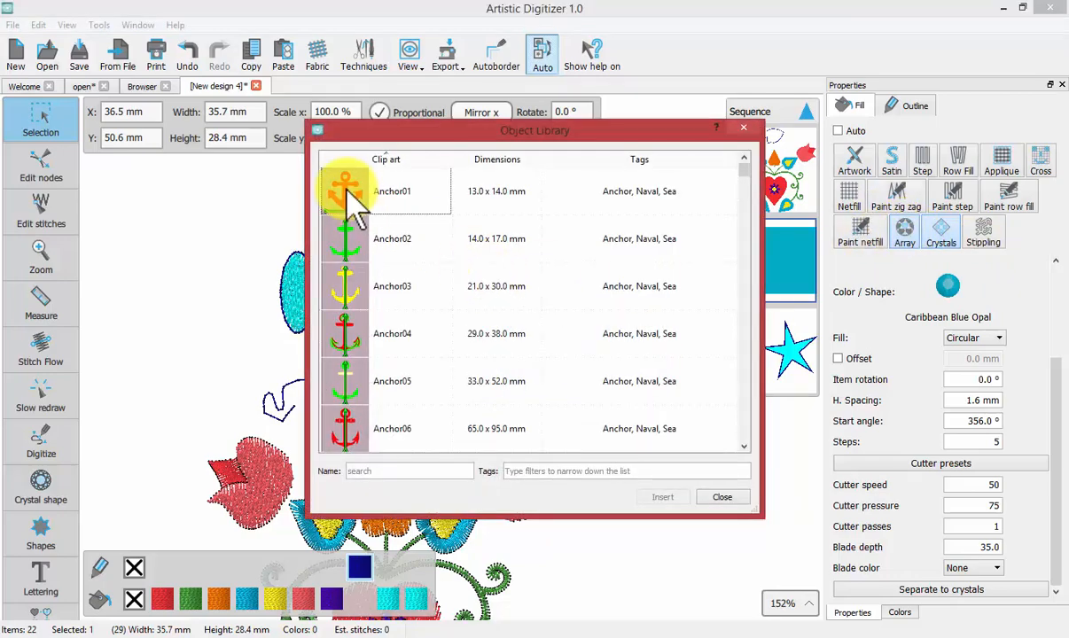
left_click(354, 204)
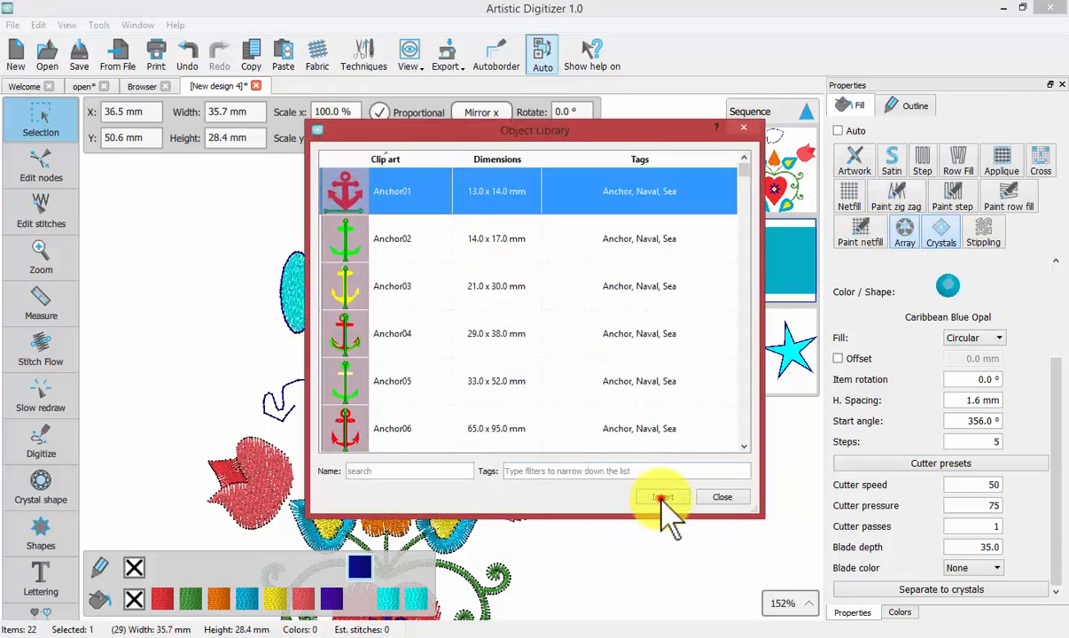
left_click(658, 496)
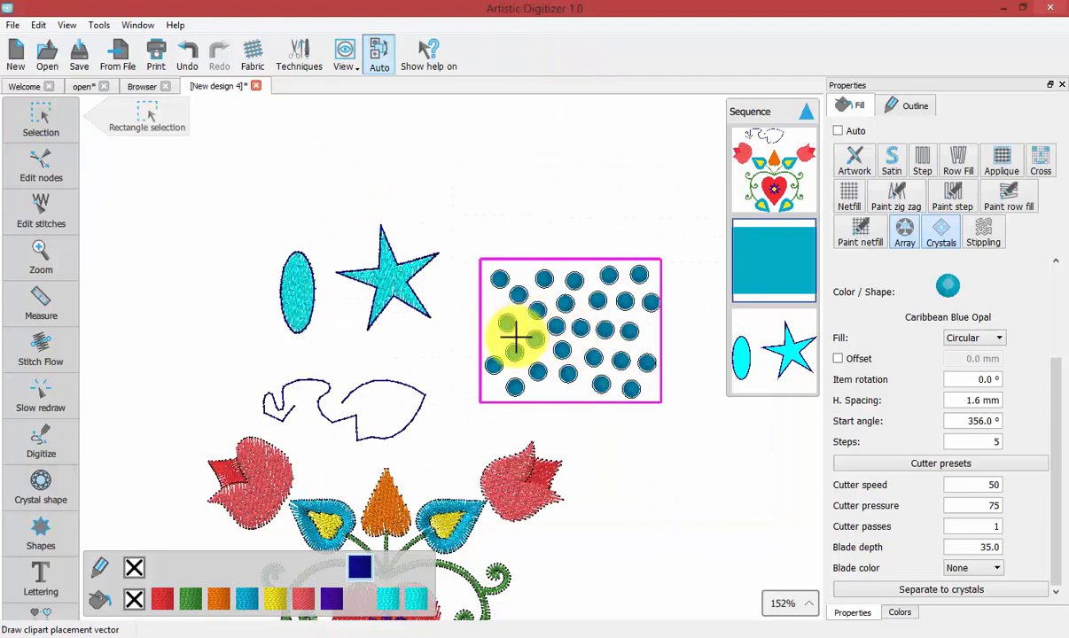
mouse_move(516, 337)
left_mouse_down()
mouse_move(539, 329)
mouse_move(536, 310)
left_mouse_up()
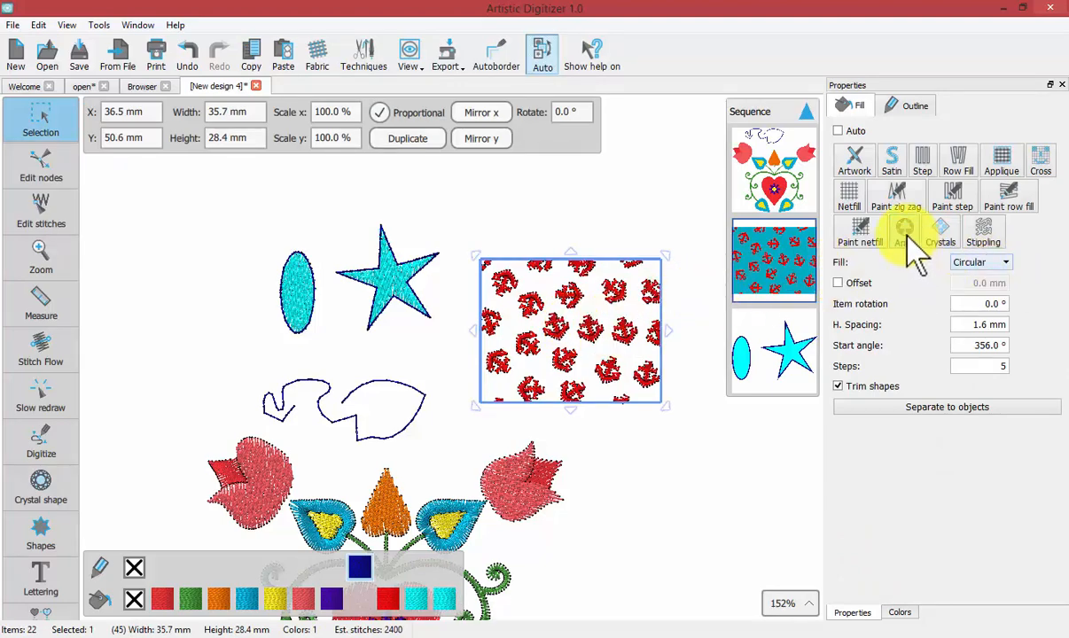
left_click(980, 264)
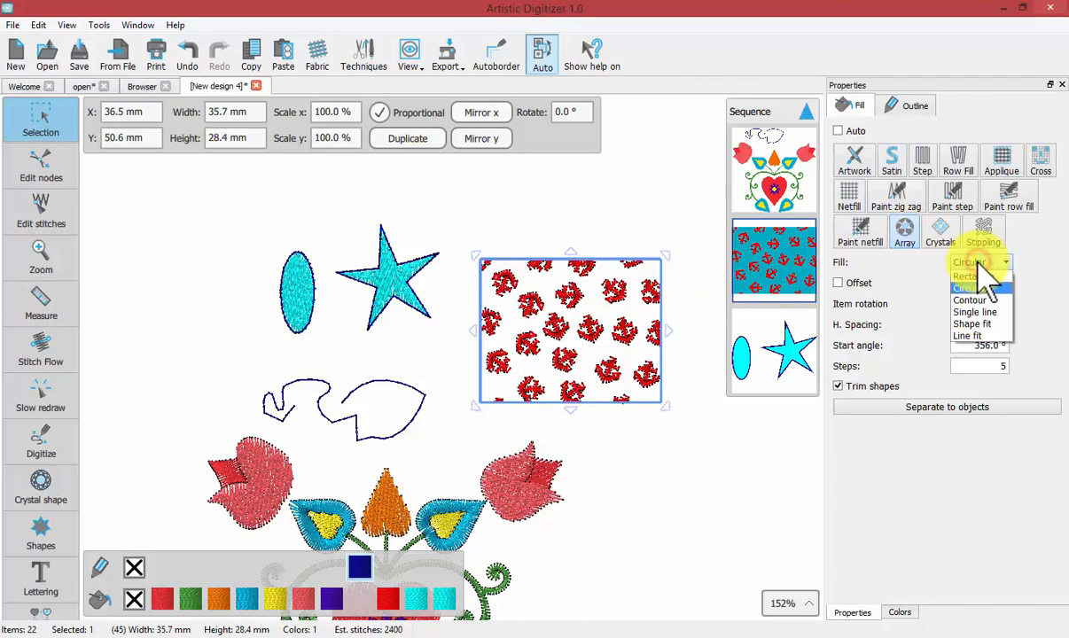
left_click(980, 276)
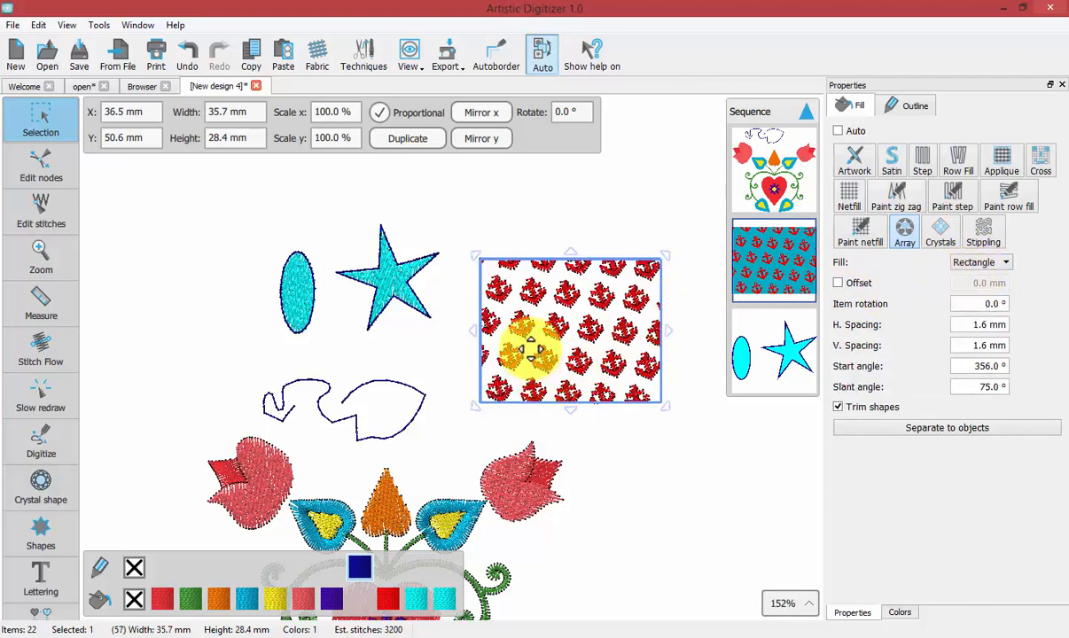
Reposition the anchor array's slant node to a 97° slant angle and 2.5 mm vertical spacing, and return to object selection.
left_click(36, 266)
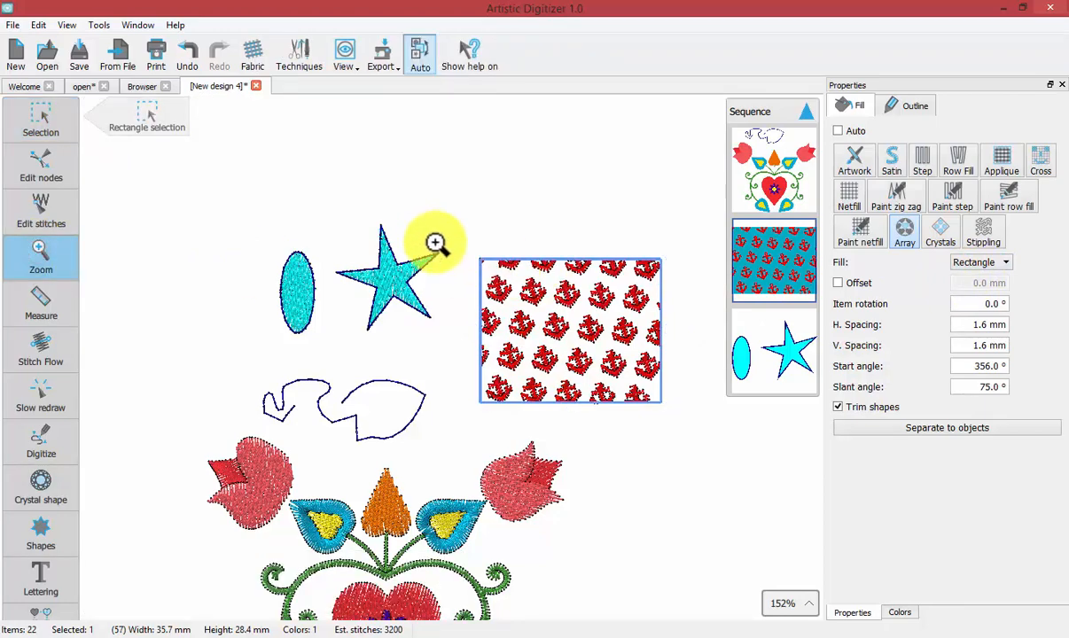
left_click_drag(434, 241, 683, 428)
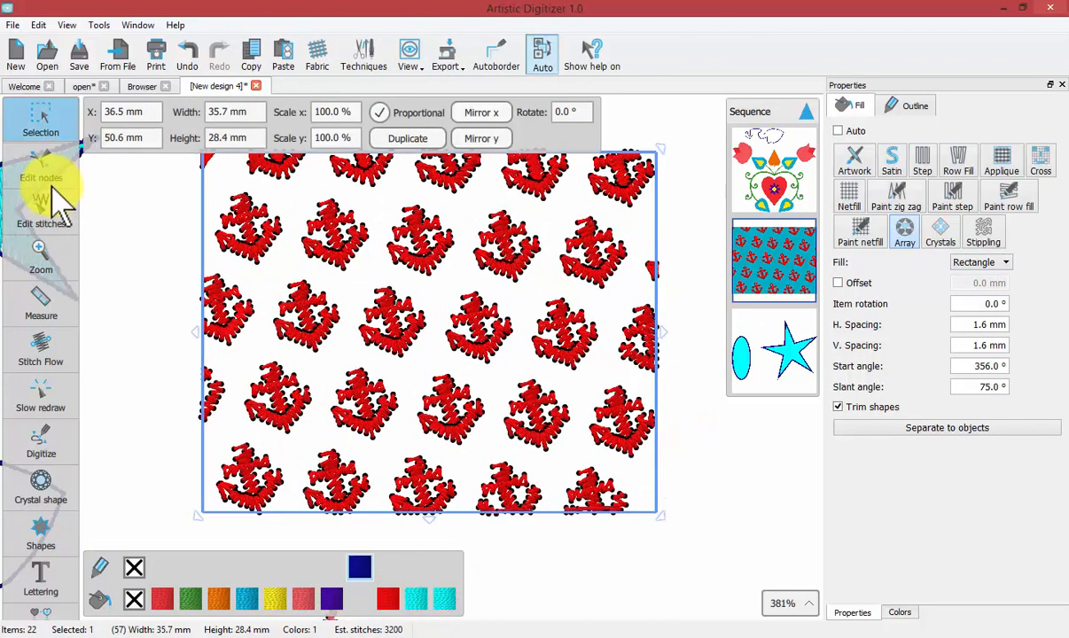
left_click(41, 170)
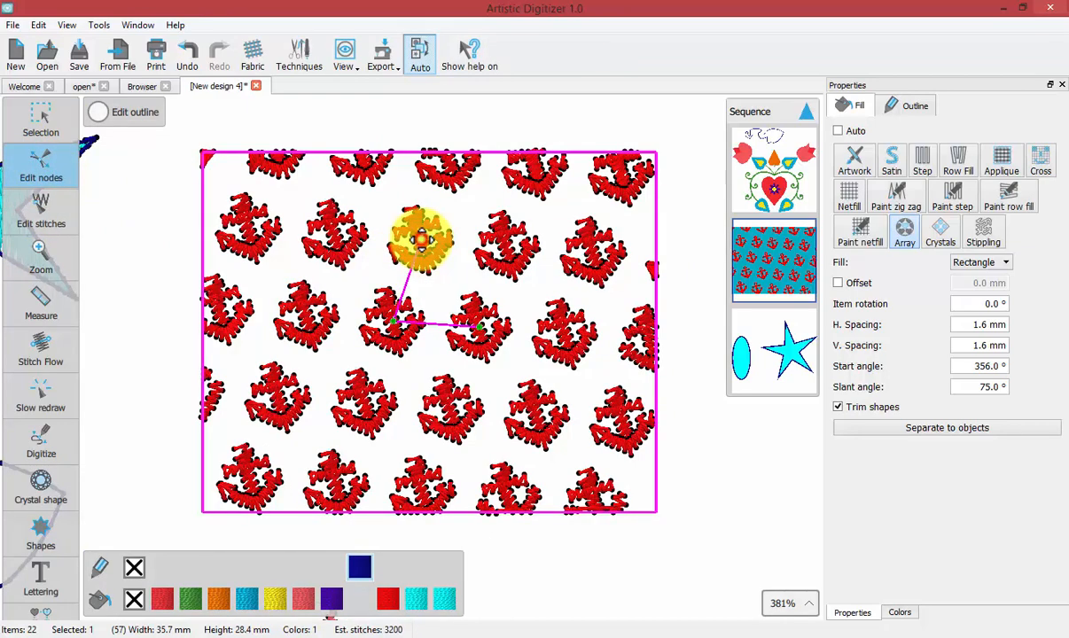
left_click_drag(422, 239, 393, 233)
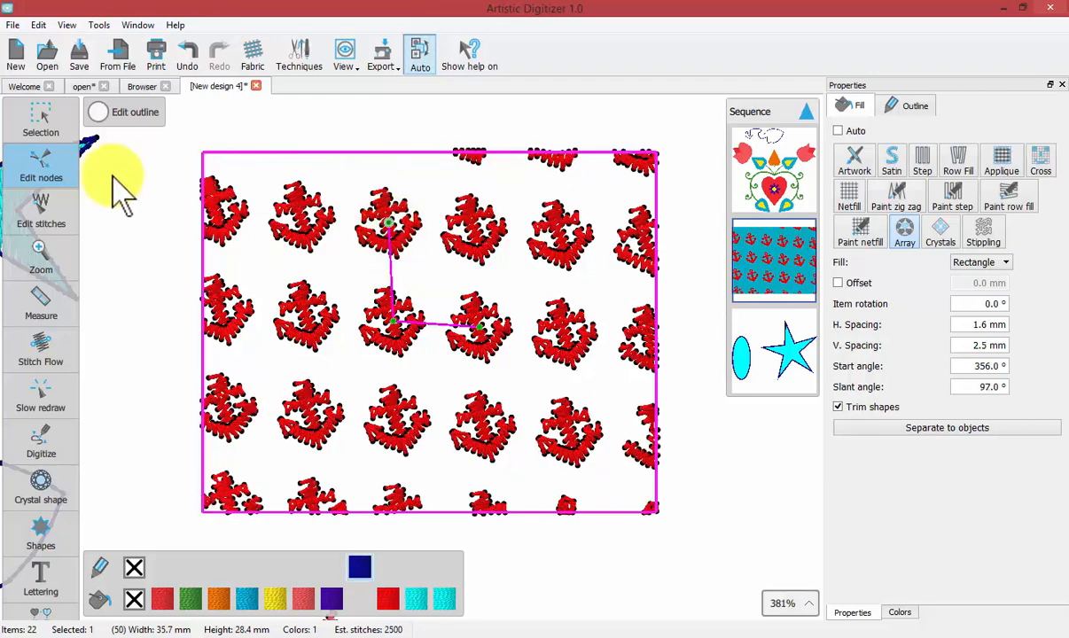
left_click(41, 165)
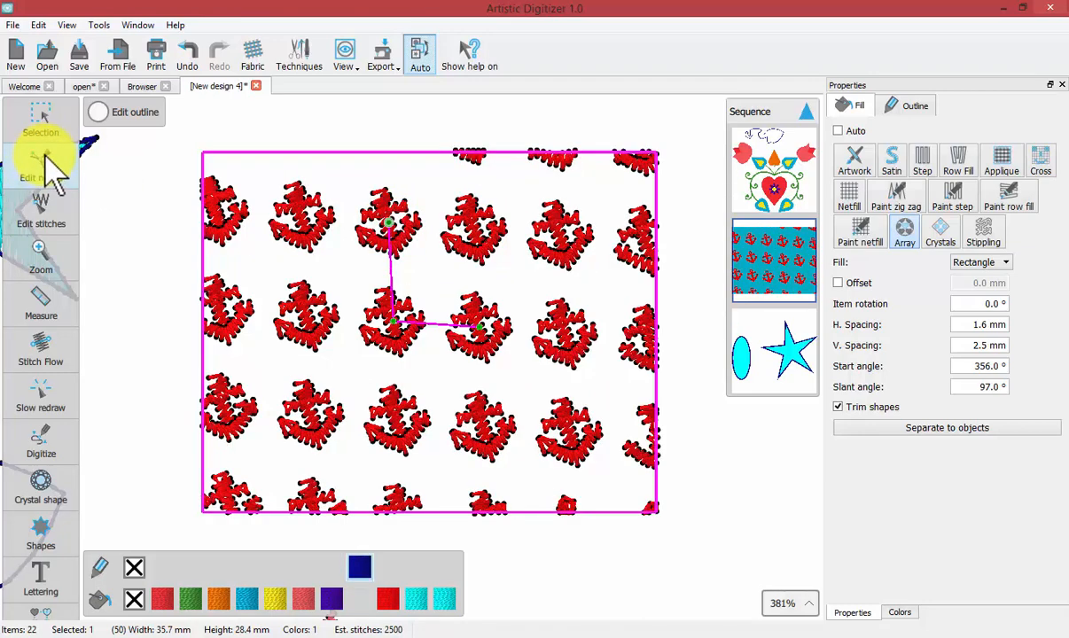
left_click(37, 118)
left_click(326, 262)
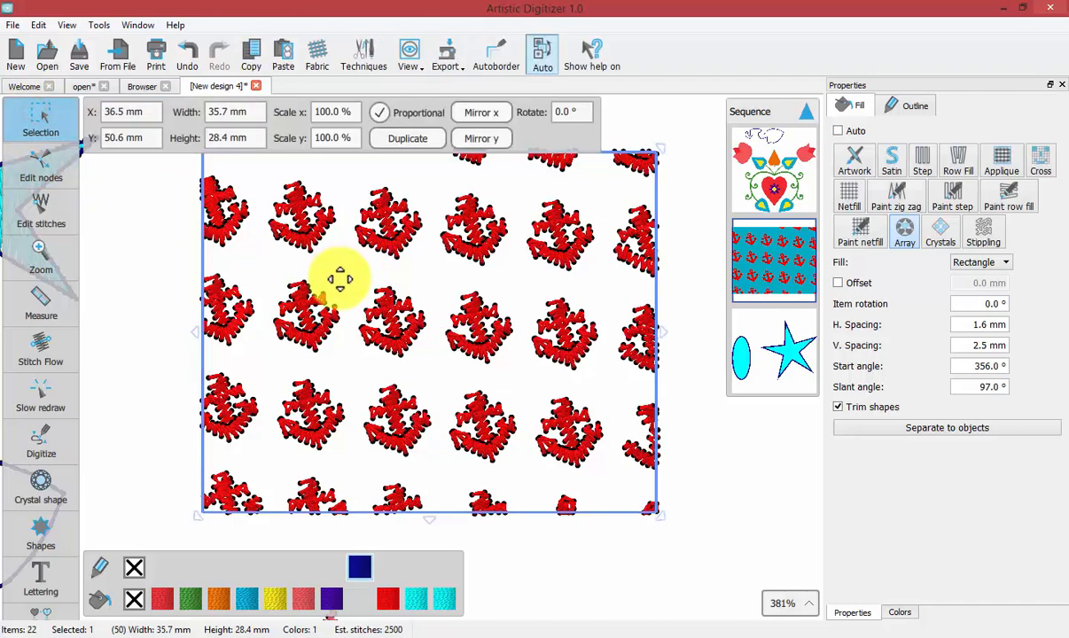
Draw an open, curvy freehand outline about 40.8 × 37.3 mm to the right of the heart flower design.
scroll(340, 279, "up", 1)
scroll(341, 284, "down", 3)
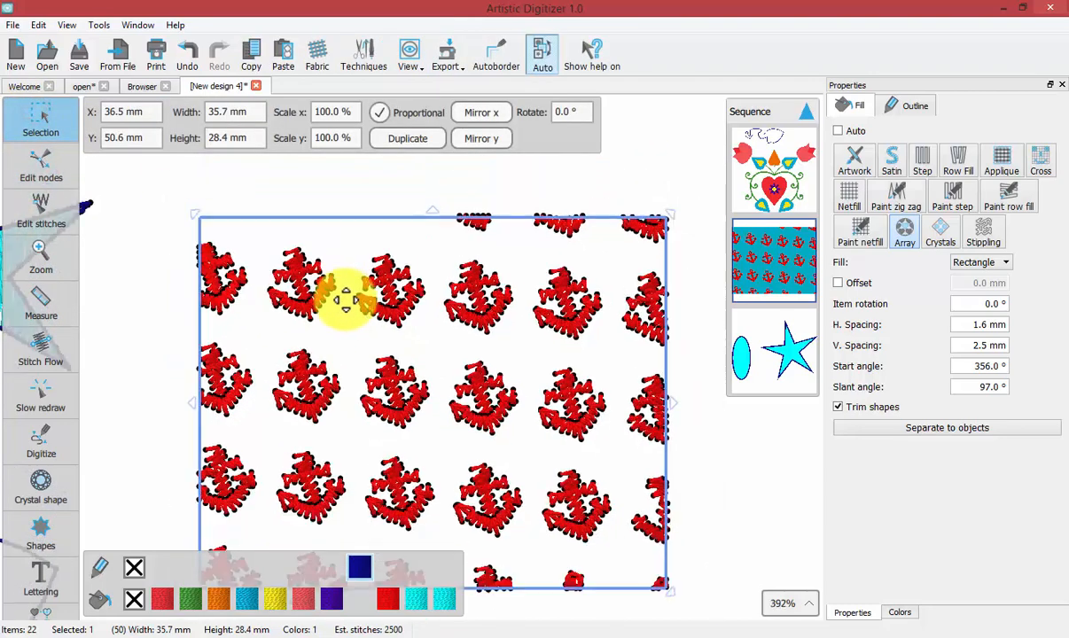
scroll(345, 298, "down", 3)
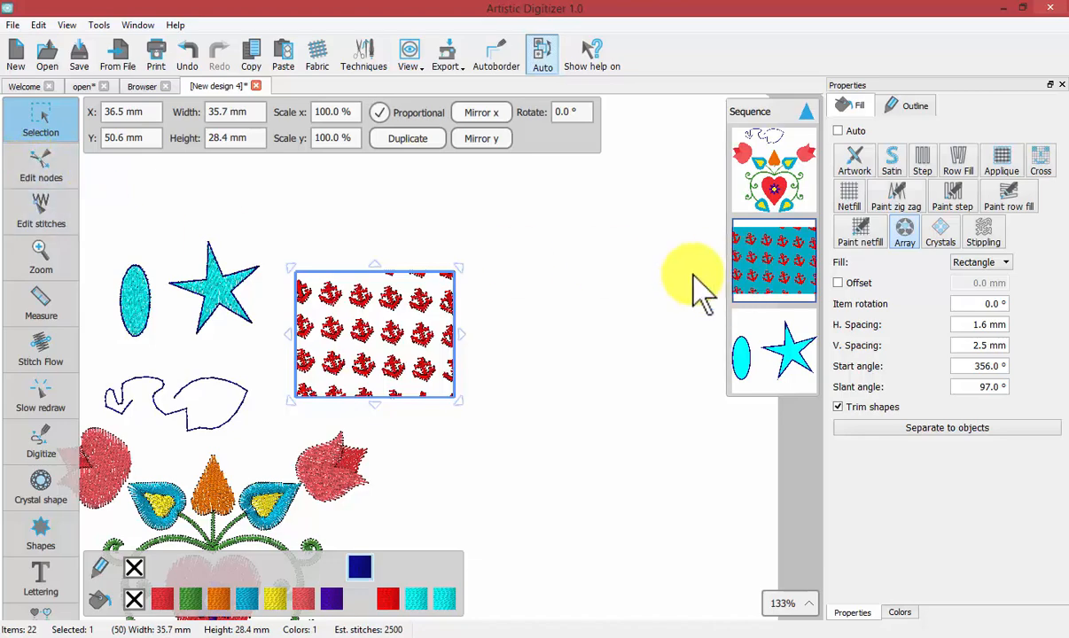
scroll(696, 284, "down", 3)
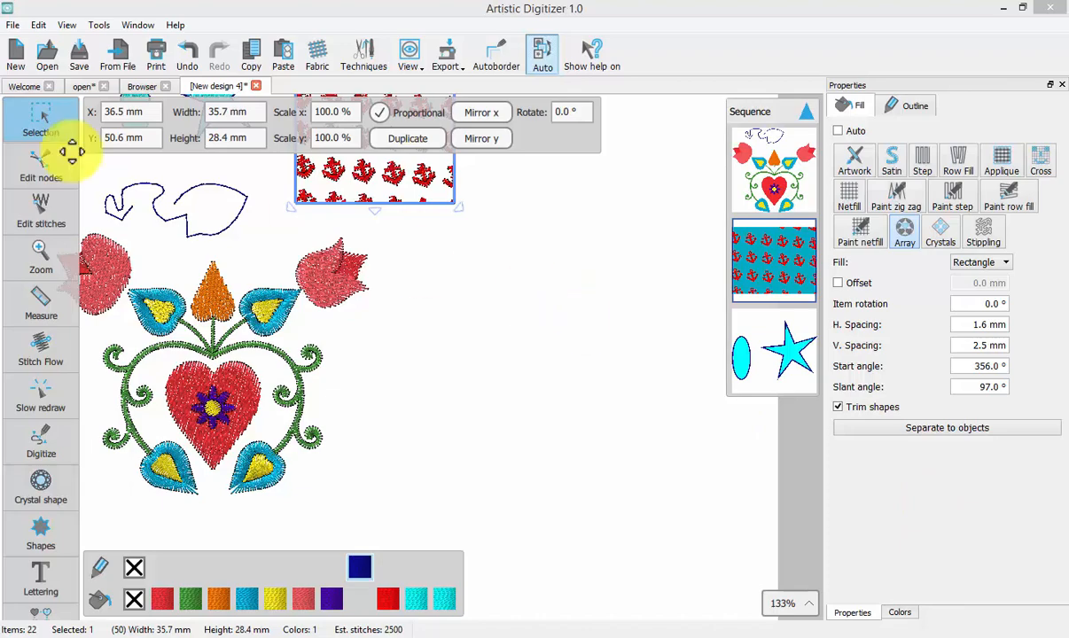
left_click(32, 122)
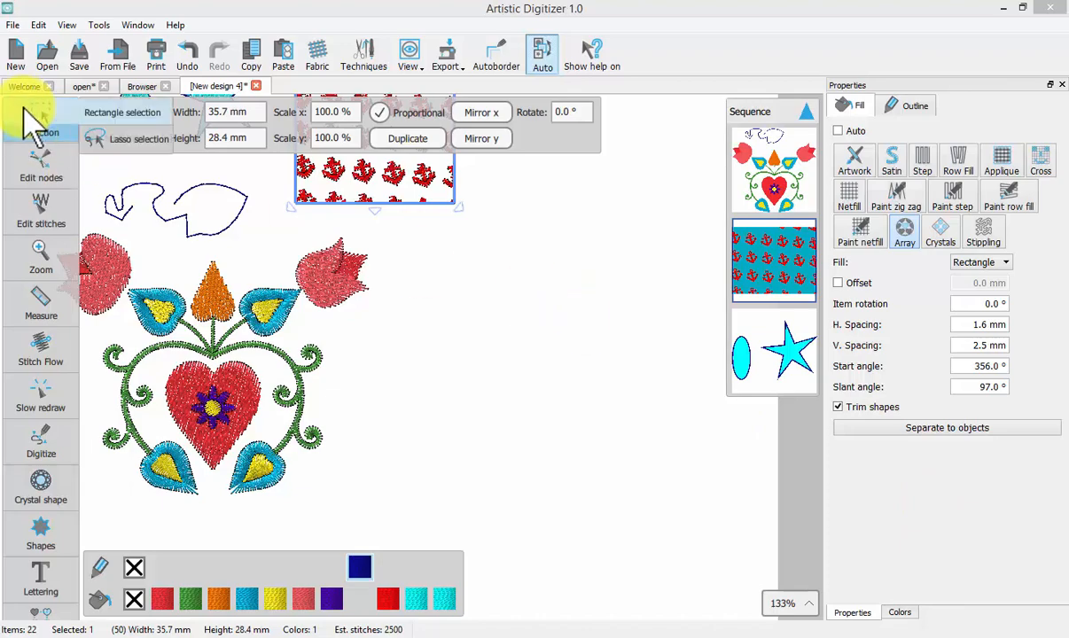
left_click(36, 439)
left_click(133, 460)
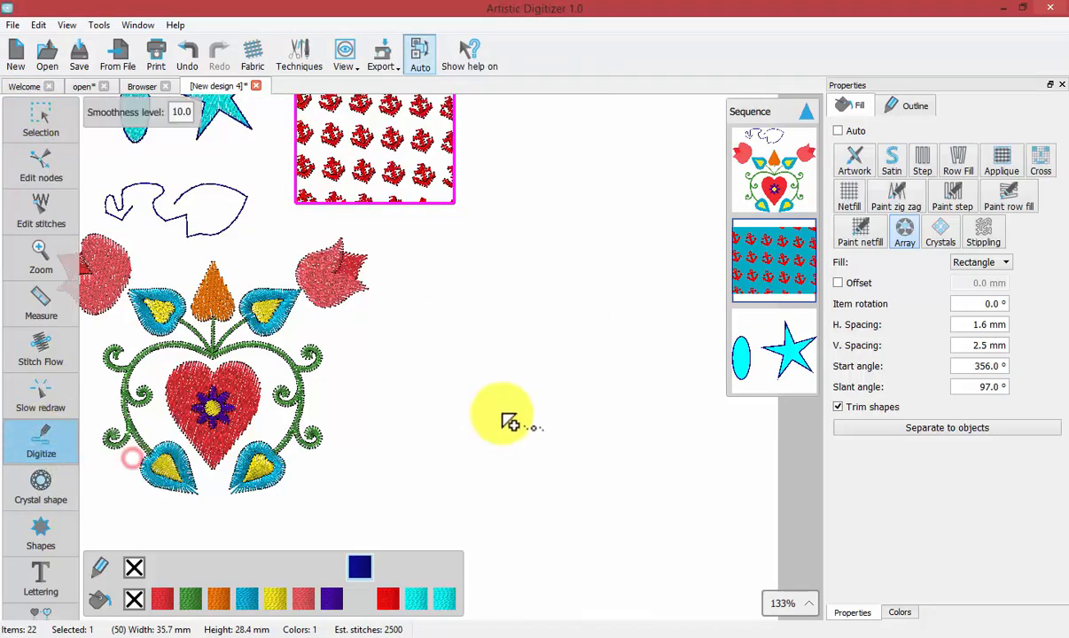
left_click(476, 343)
mouse_move(495, 330)
left_mouse_down()
mouse_move(569, 321)
mouse_move(579, 338)
mouse_move(568, 386)
mouse_move(483, 459)
mouse_move(430, 457)
mouse_move(409, 415)
mouse_move(413, 382)
mouse_move(484, 397)
mouse_move(465, 371)
mouse_move(423, 360)
mouse_move(403, 315)
mouse_move(426, 298)
mouse_move(465, 352)
left_mouse_up()
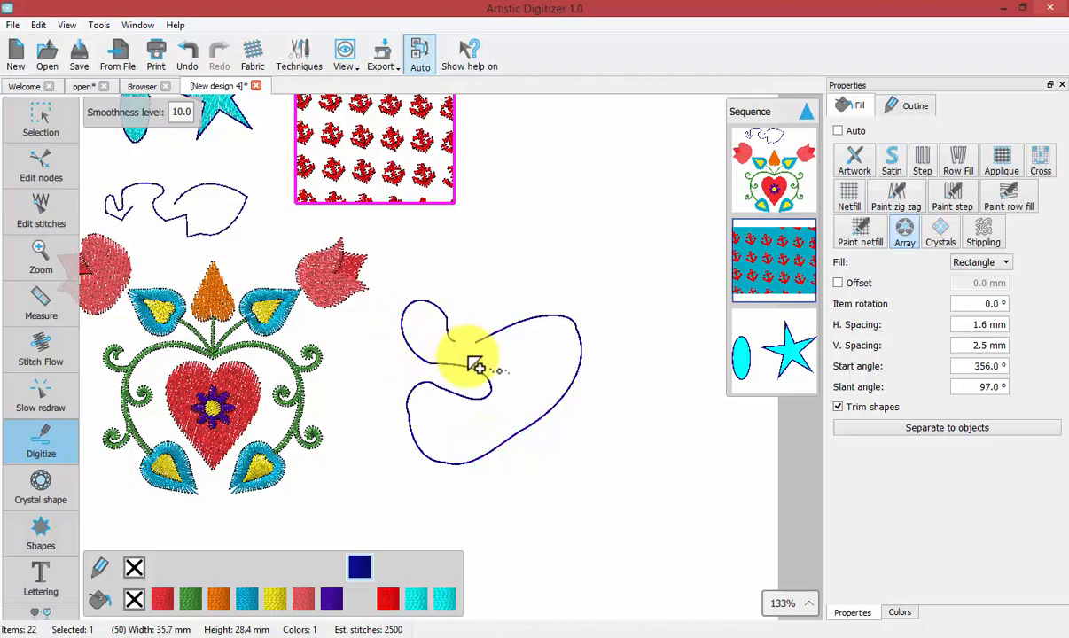
right_click(470, 359)
right_click(508, 357)
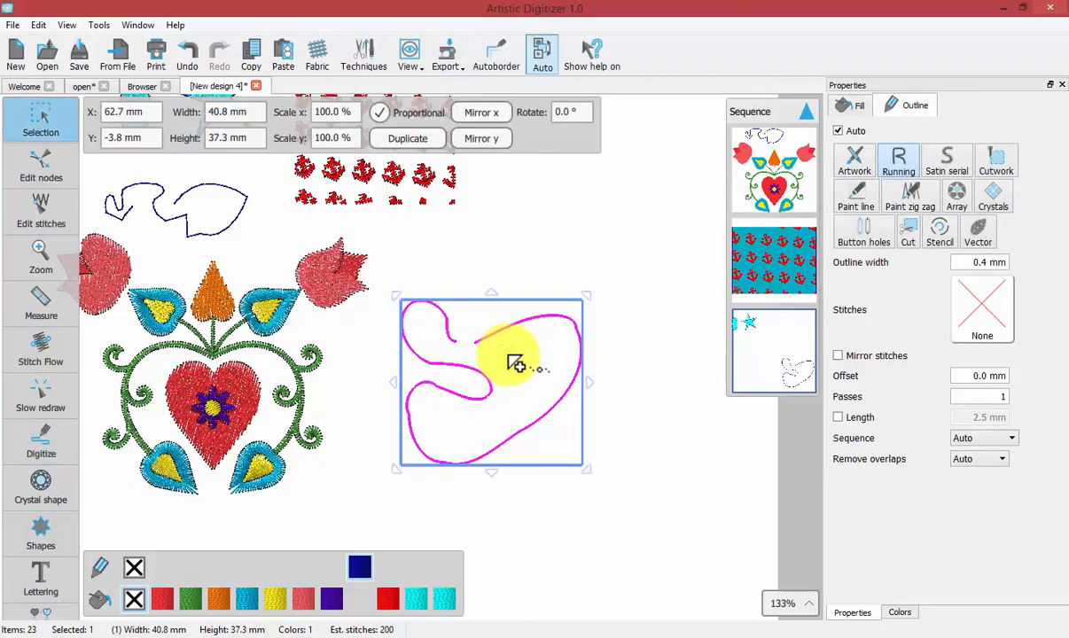
Open the freehand outline's nodes for editing and assign it the red #ef2b2f fill color.
scroll(508, 360, "up", 1)
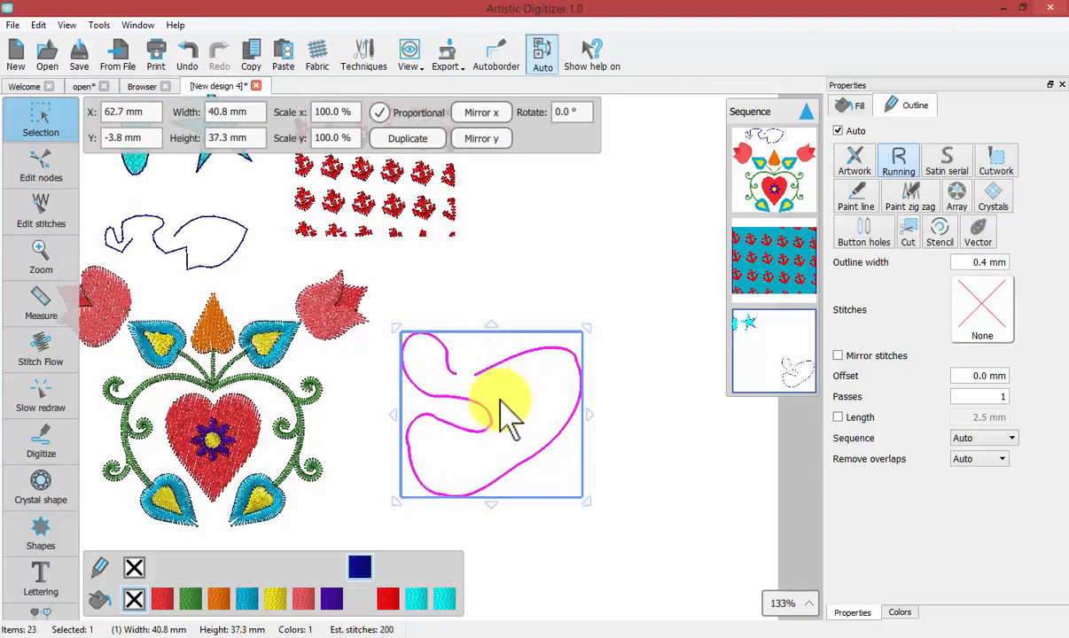
scroll(477, 430, "up", 3)
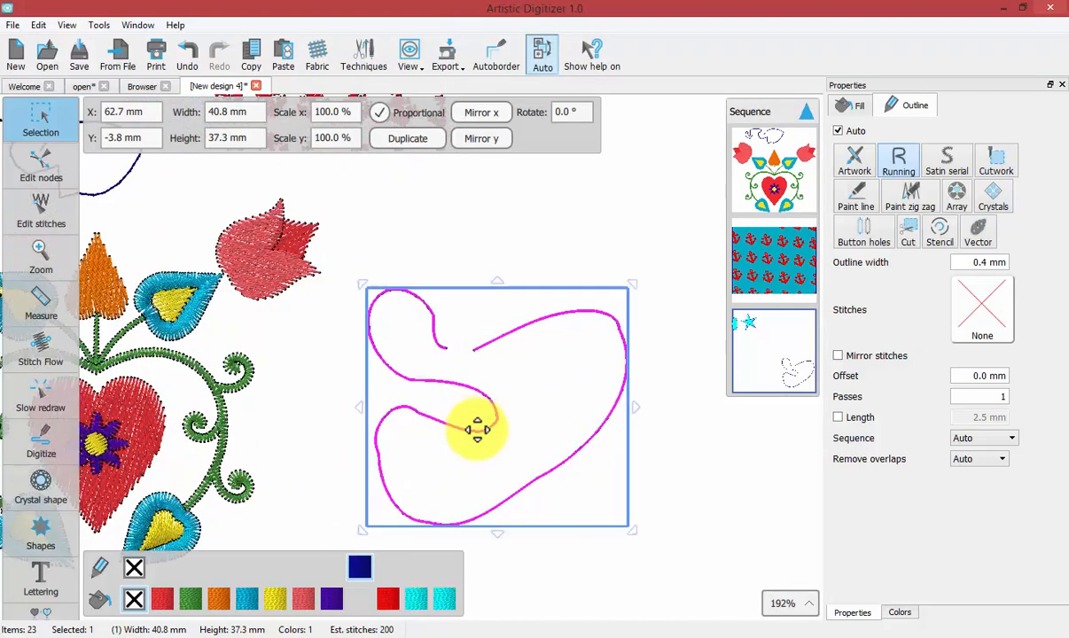
left_click(35, 163)
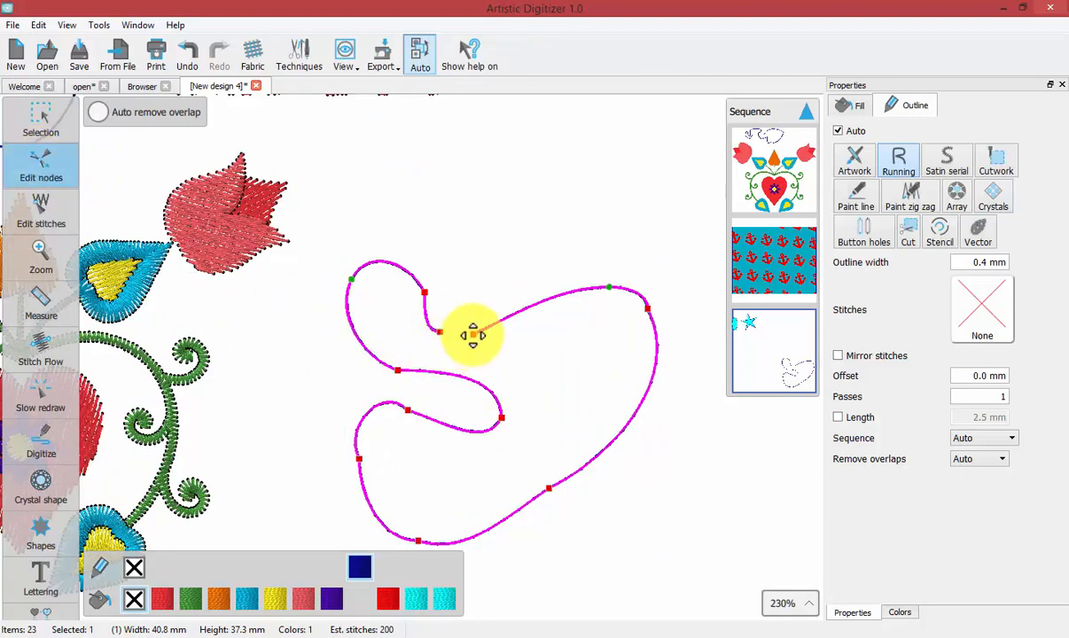
left_click_drag(474, 334, 442, 333)
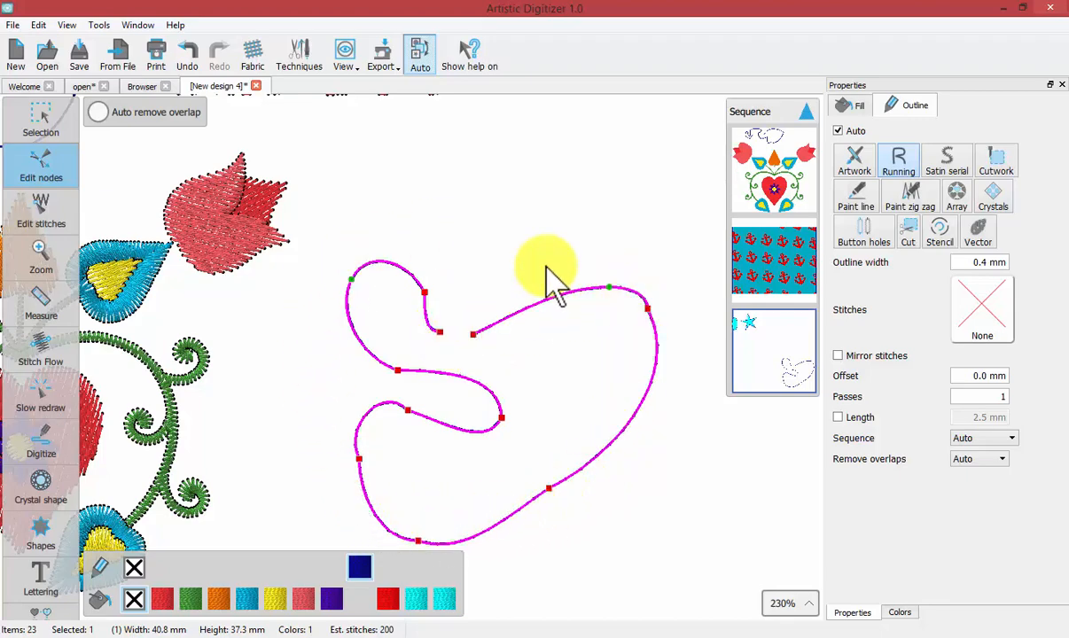
double_click(161, 601)
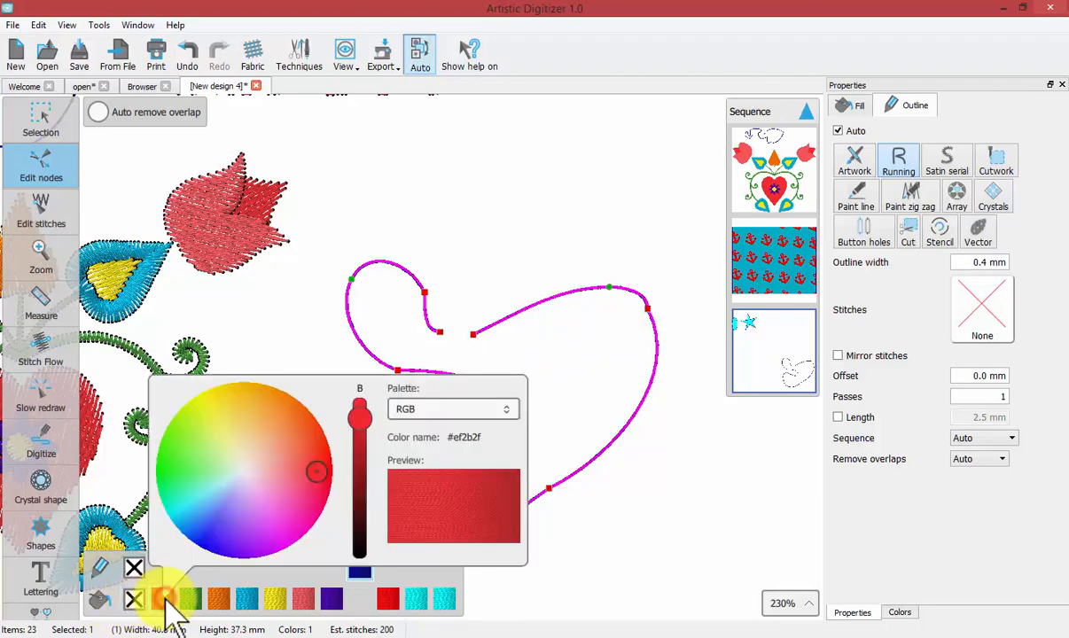
left_click(165, 601)
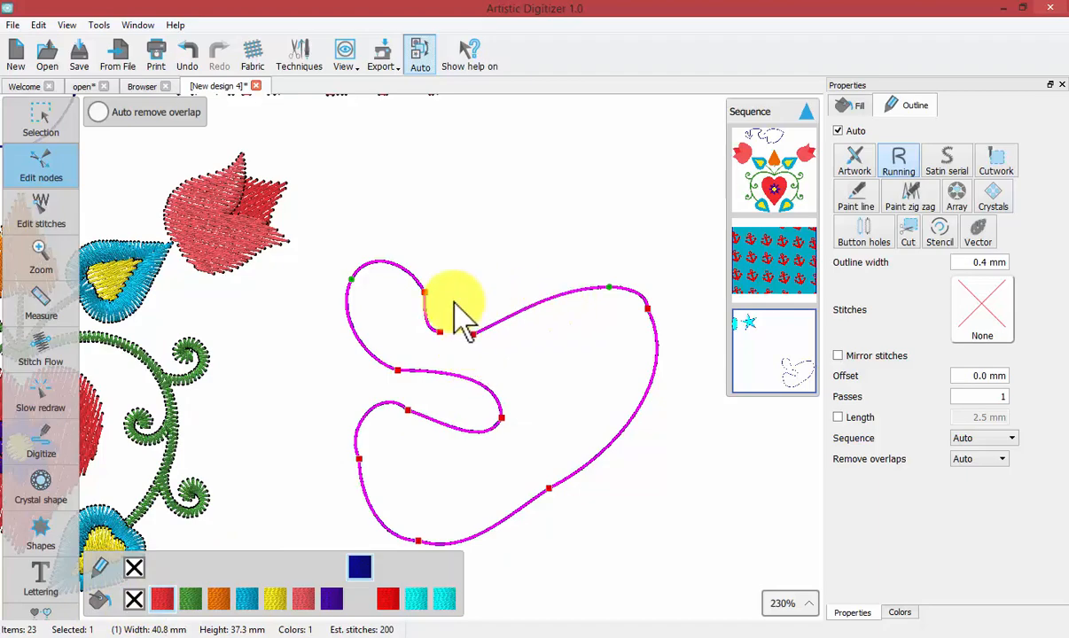
Join the outline's two open end nodes into a closed shape, then return to object selection and deselect it.
left_click_drag(508, 289, 431, 358)
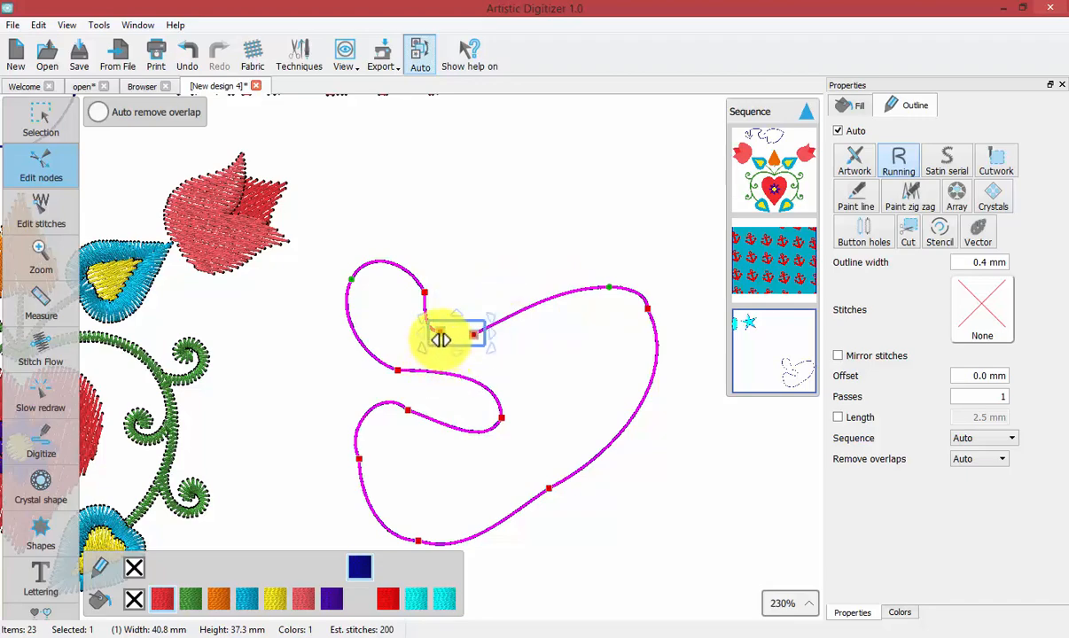
right_click(455, 337)
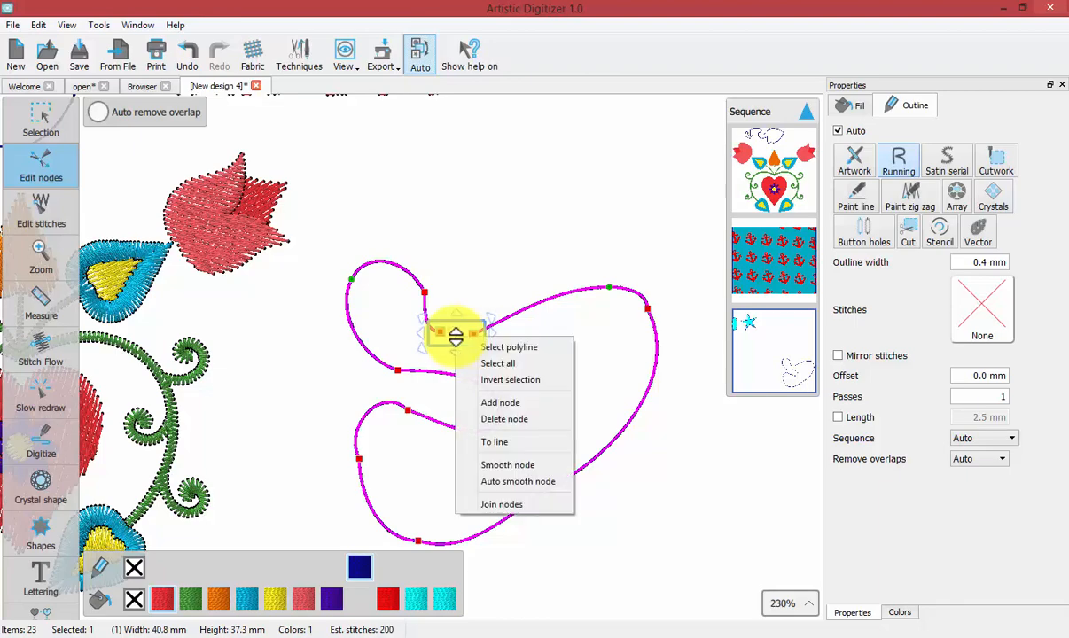
left_click(517, 507)
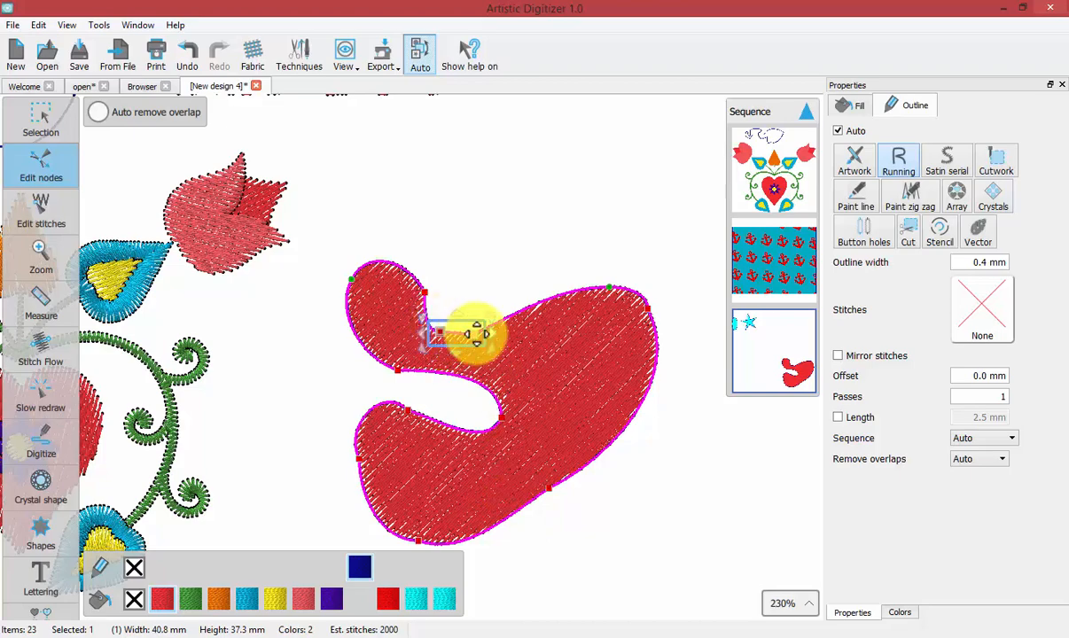
left_click(41, 114)
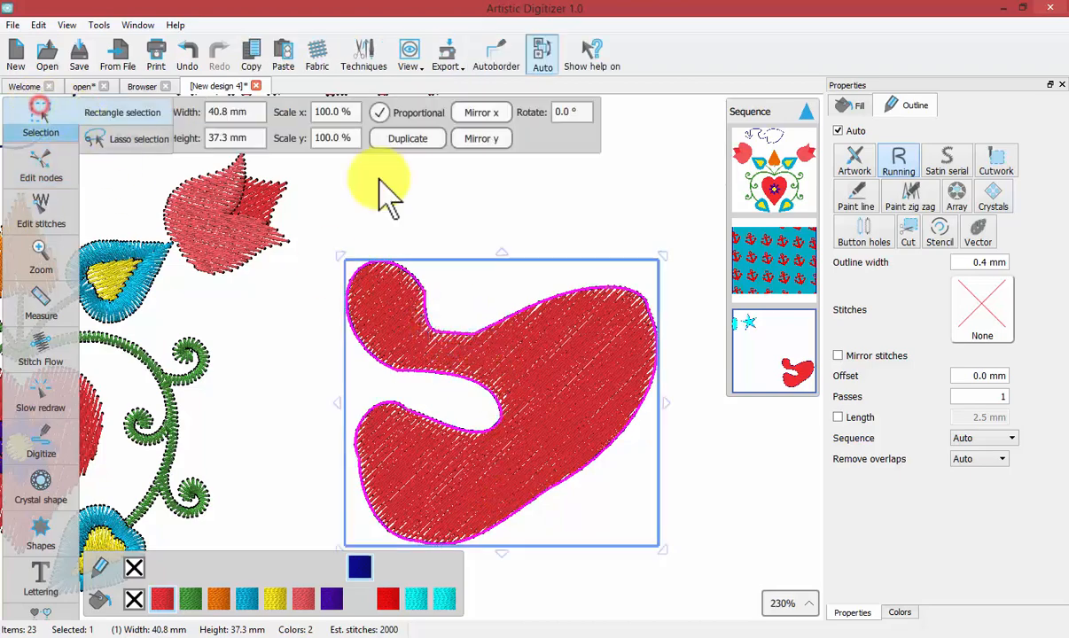
left_click(537, 197)
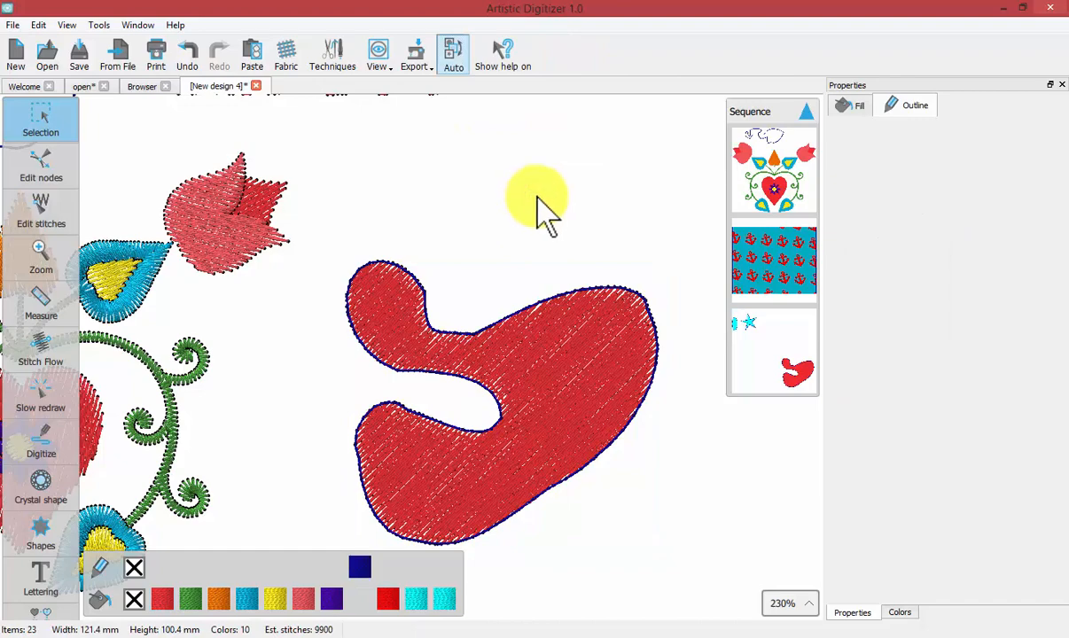
Open the red freehand shape's nodes for editing and split its outline at the node on the upper-right curve.
scroll(536, 197, "up", 1)
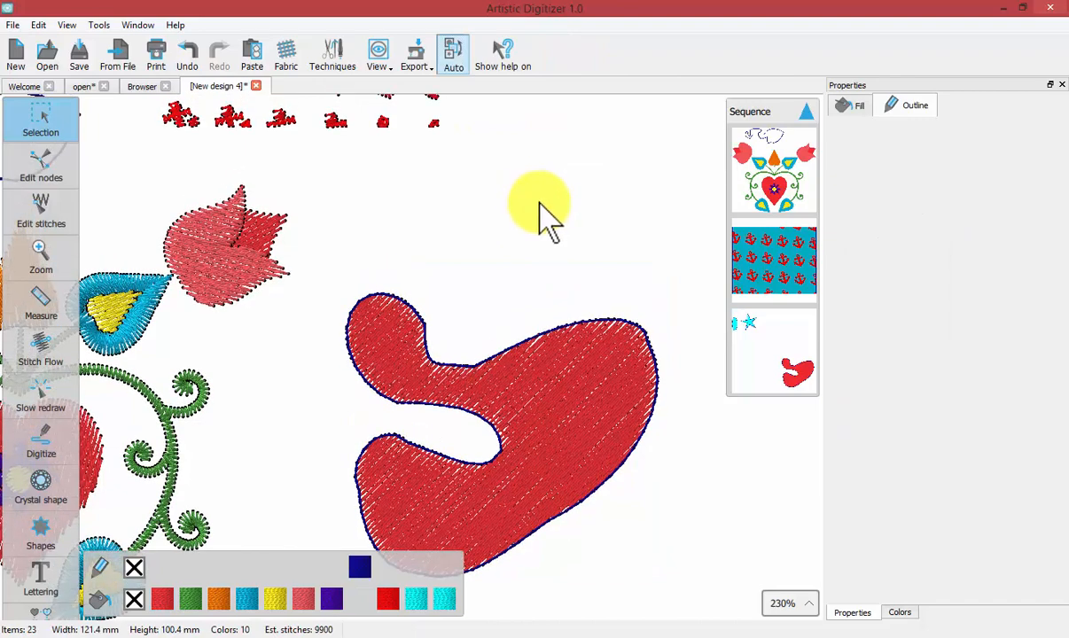
scroll(542, 209, "down", 2)
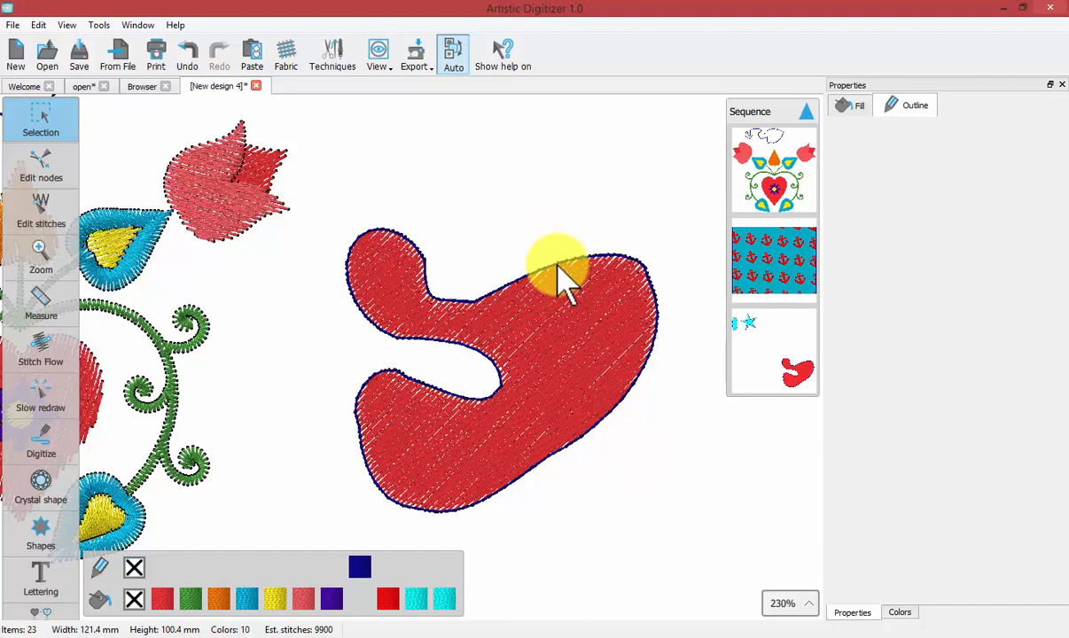
left_click(558, 268)
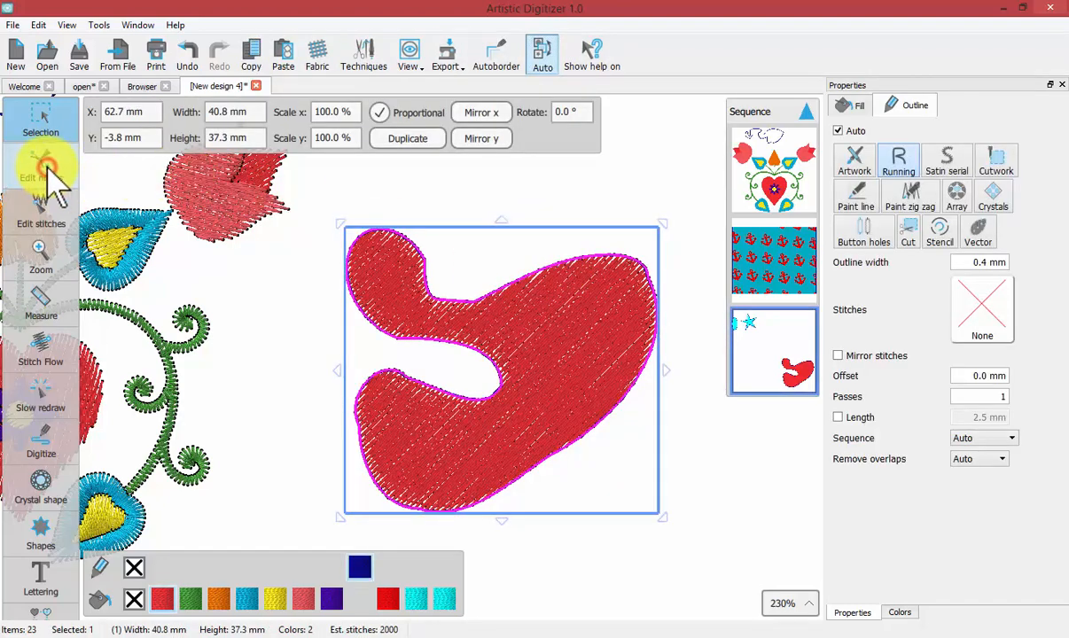
left_click(47, 168)
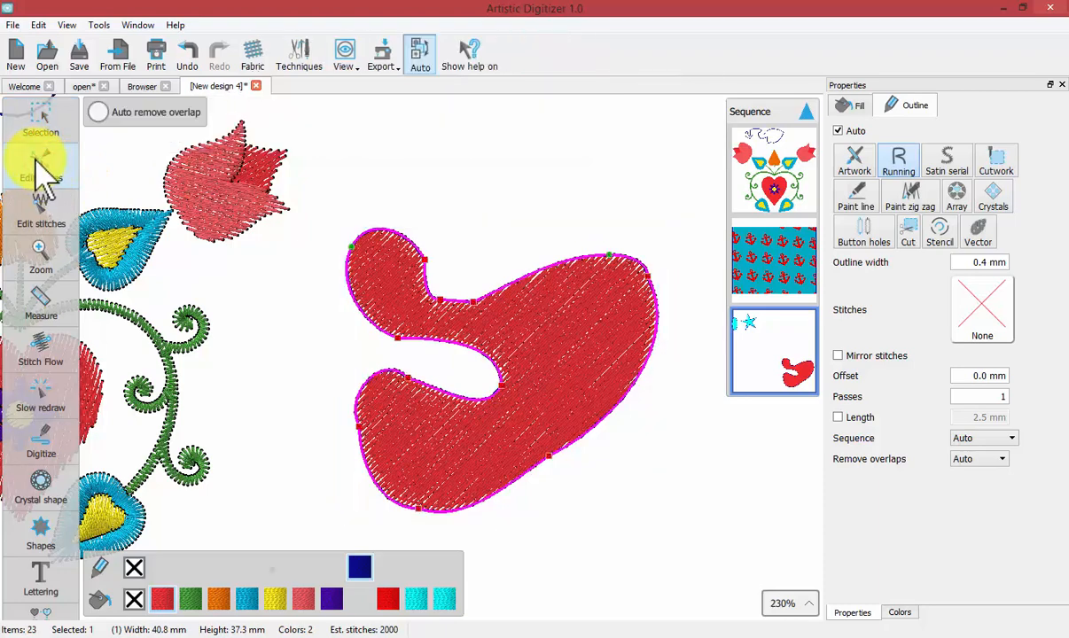
left_click(608, 257)
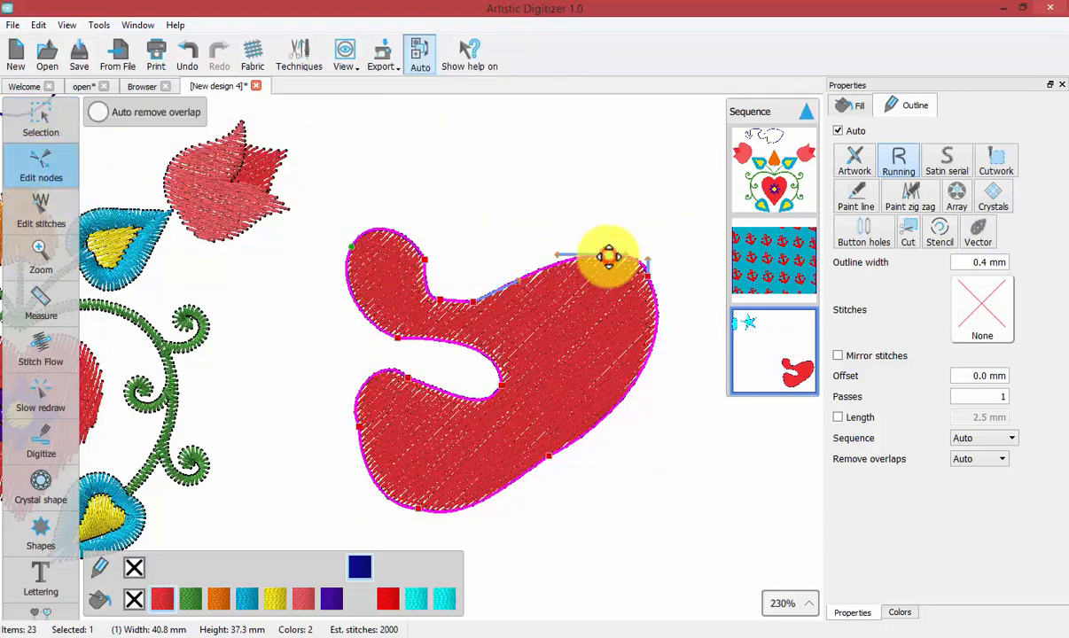
right_click(608, 258)
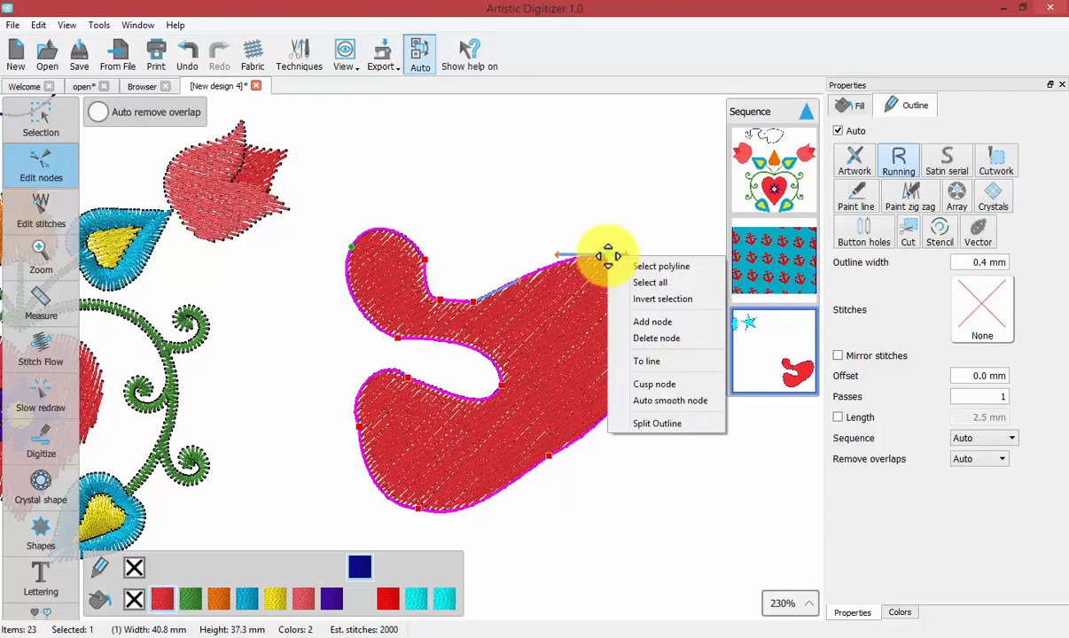
left_click(670, 428)
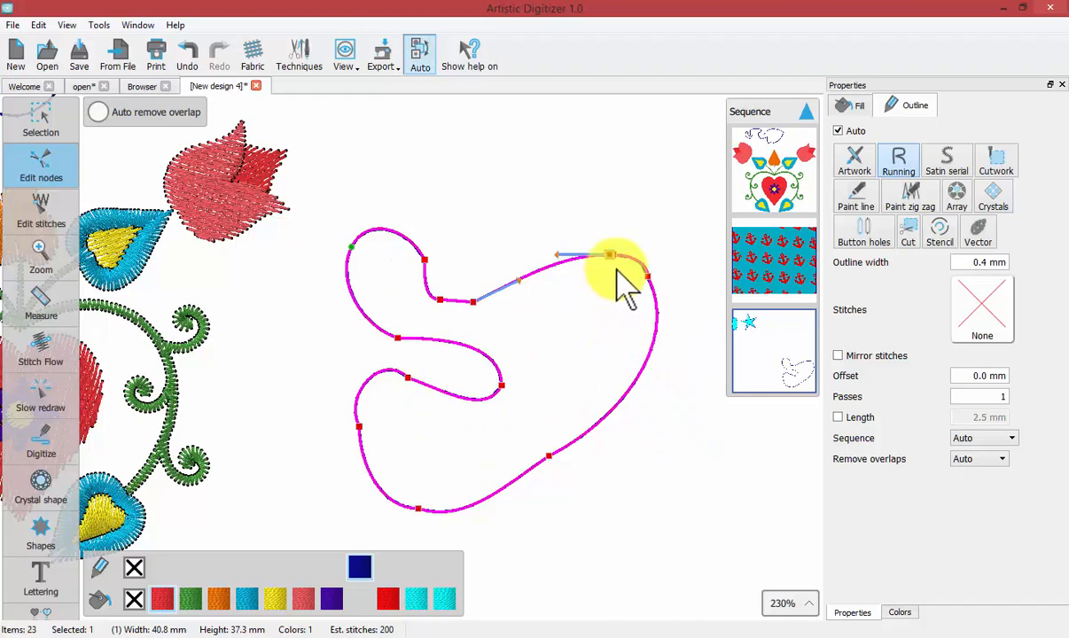
Move the two end nodes at the split apart to leave a clear gap in the upper outline.
scroll(625, 283, "up", 8)
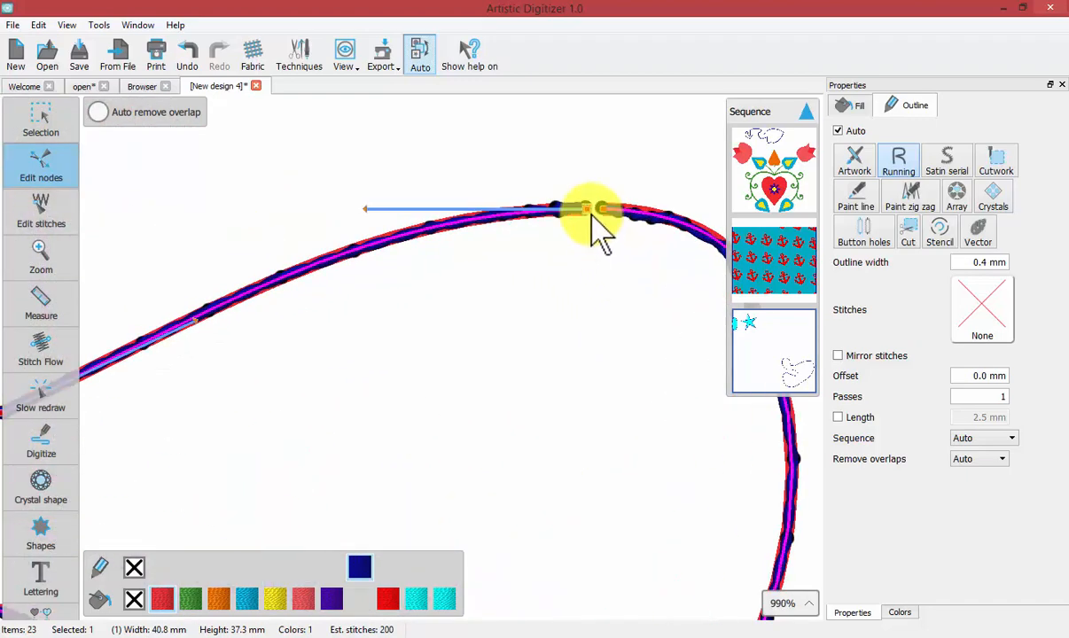
left_click_drag(547, 199, 493, 227)
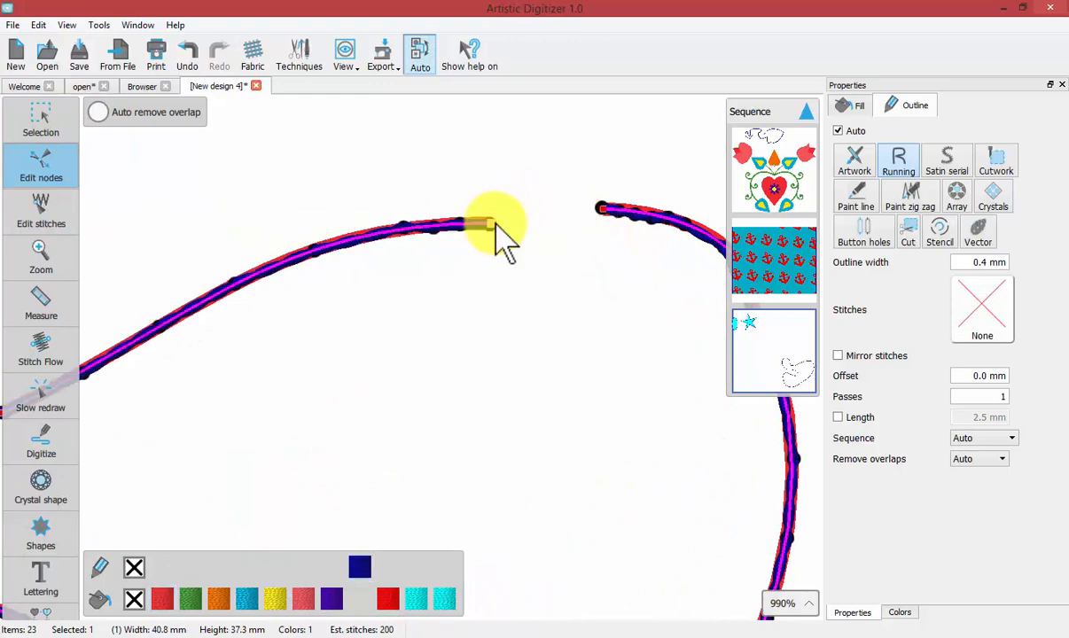
left_click_drag(603, 209, 610, 227)
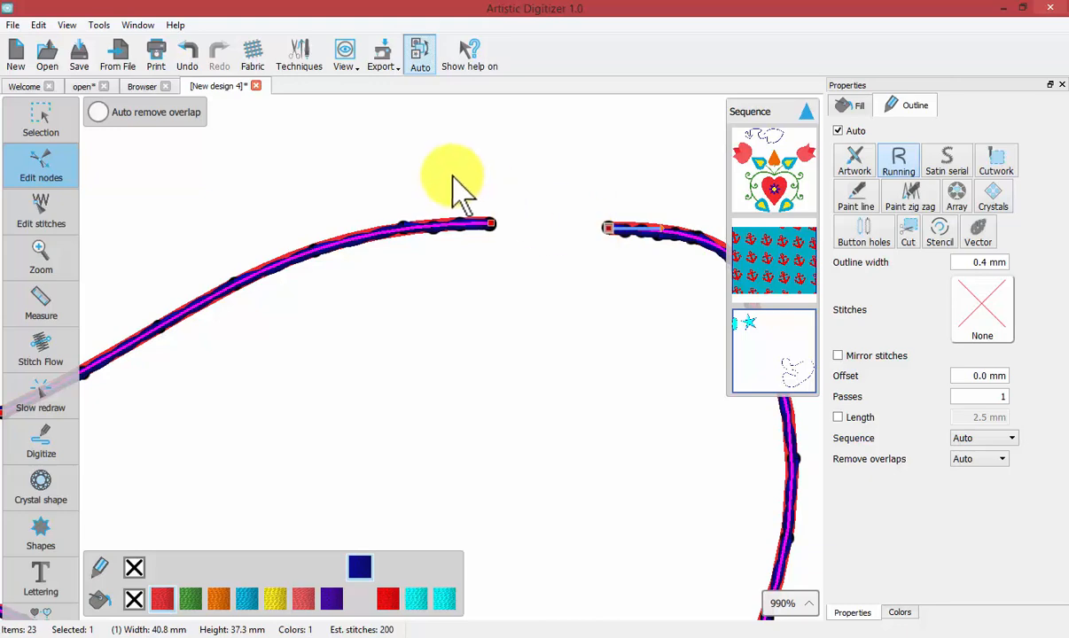
Join the two separated end nodes to close the outline again, then return to object selection and deselect the shape.
left_click_drag(452, 176, 627, 279)
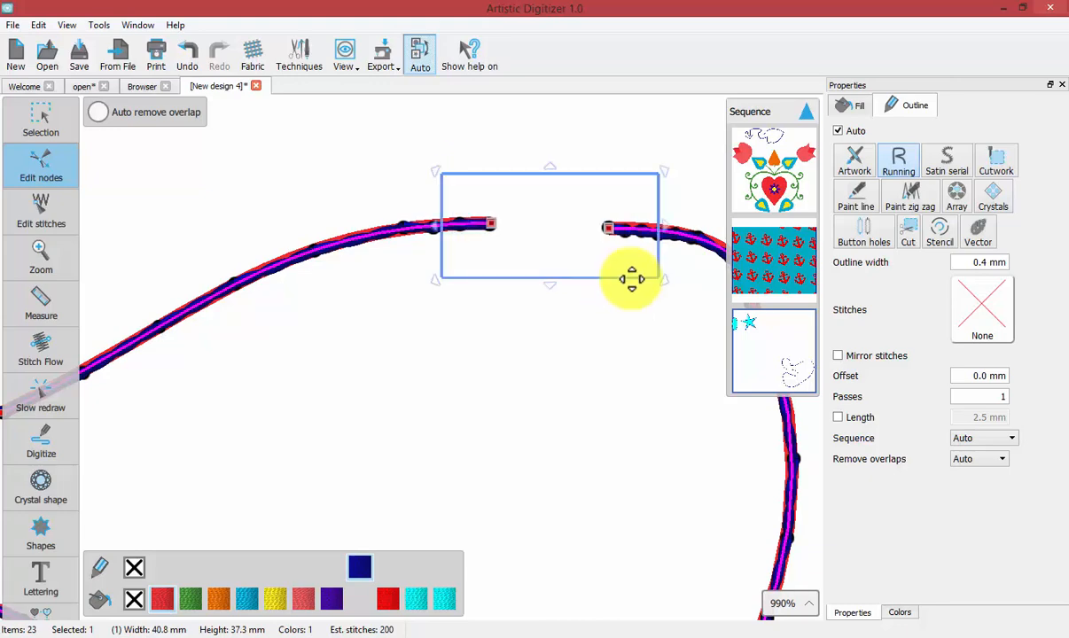
right_click(611, 232)
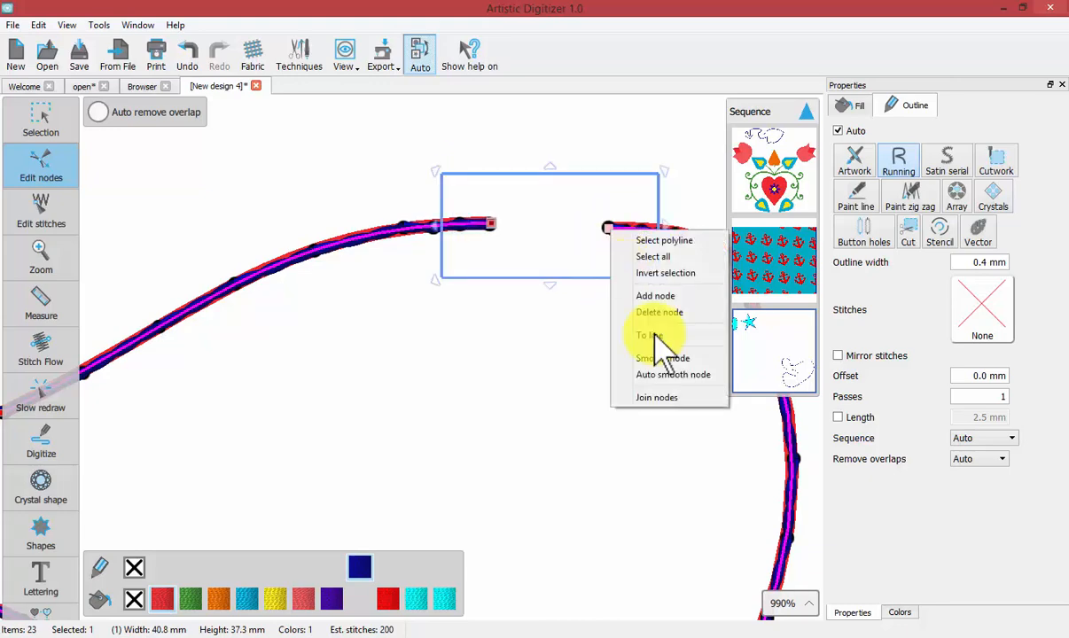
left_click(678, 402)
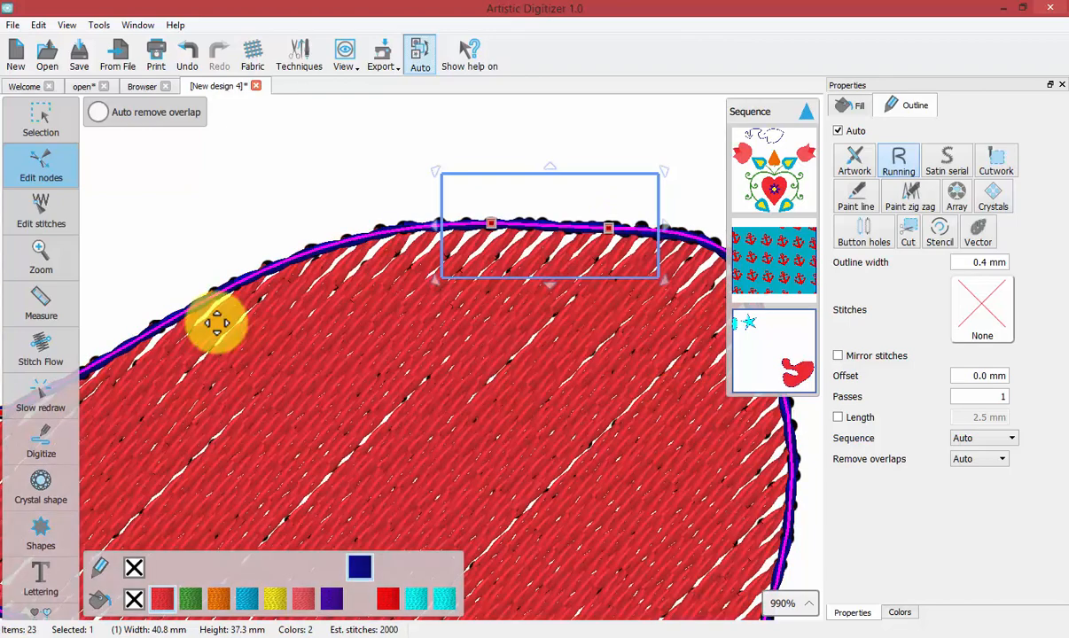
left_click(36, 115)
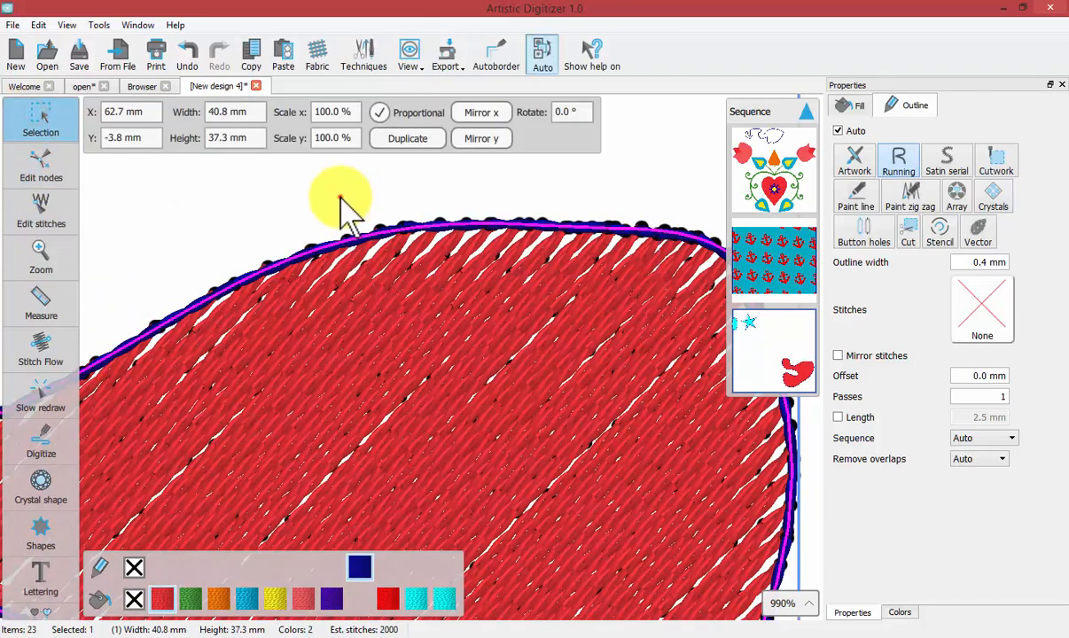
left_click(354, 213)
scroll(355, 217, "down", 3)
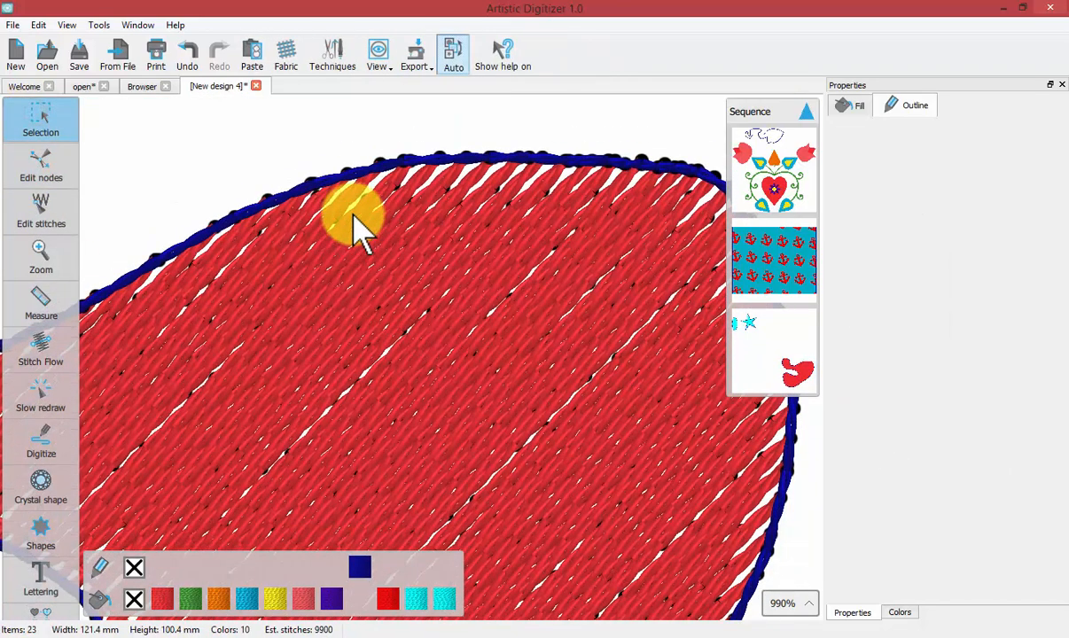
scroll(363, 235, "down", 5)
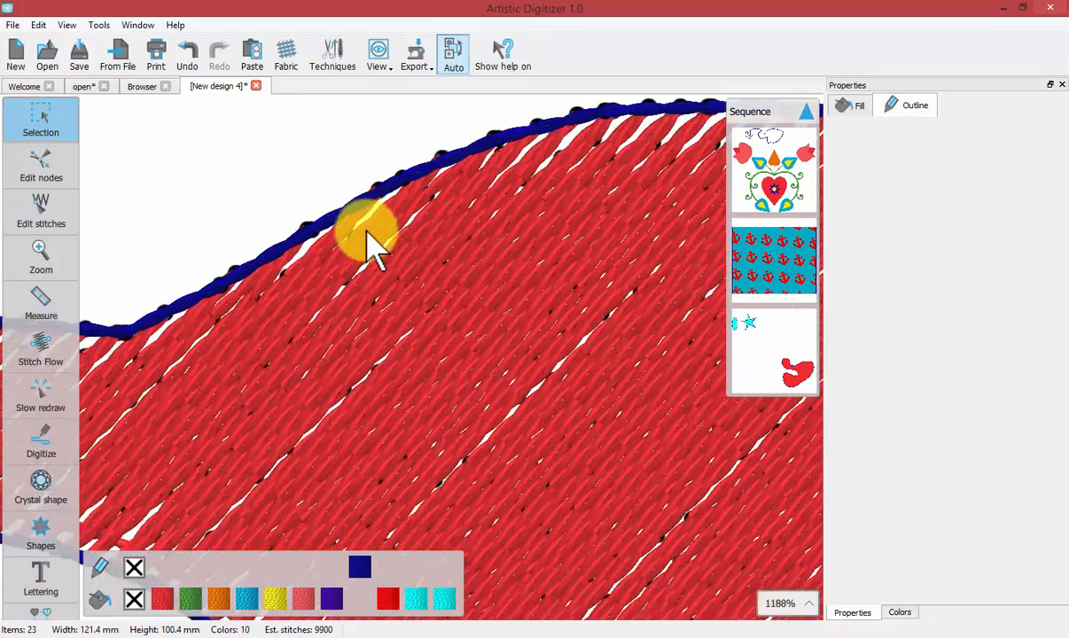
scroll(372, 243, "down", 4)
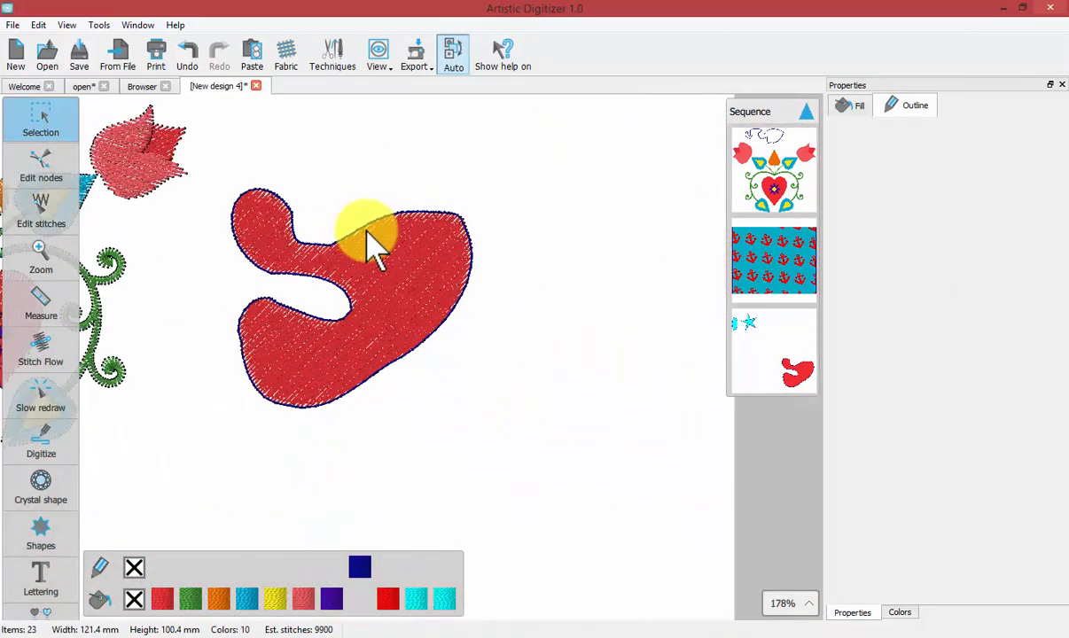
scroll(377, 254, "down", 2)
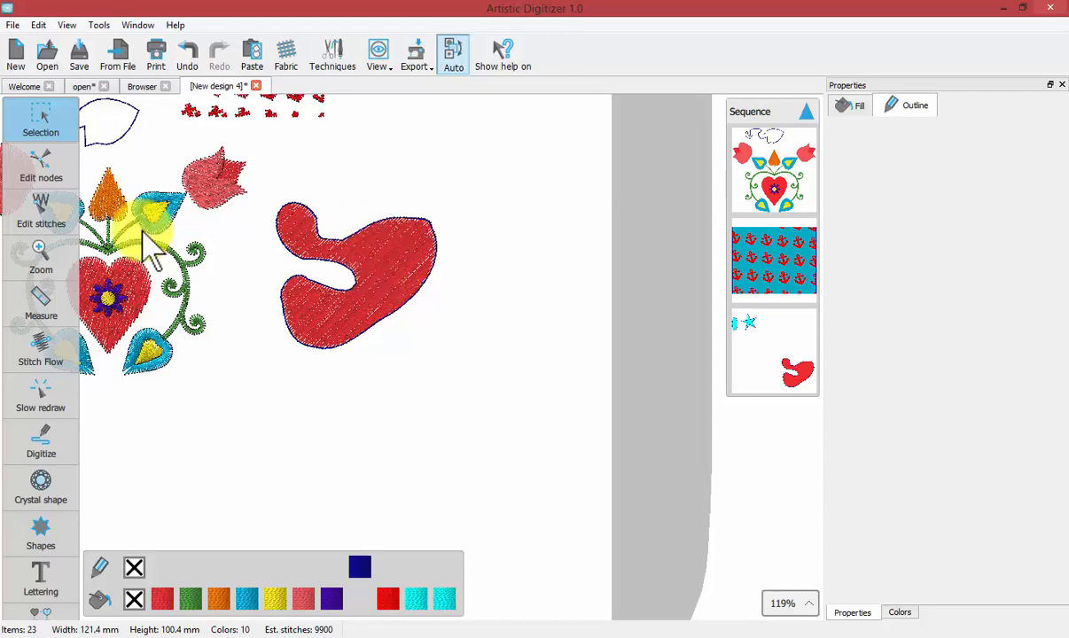
Draw a closed, wavy freehand shape about 53.2 × 29.9 mm below the red shape and return to object selection.
left_click(73, 538)
scroll(48, 532, "down", 3)
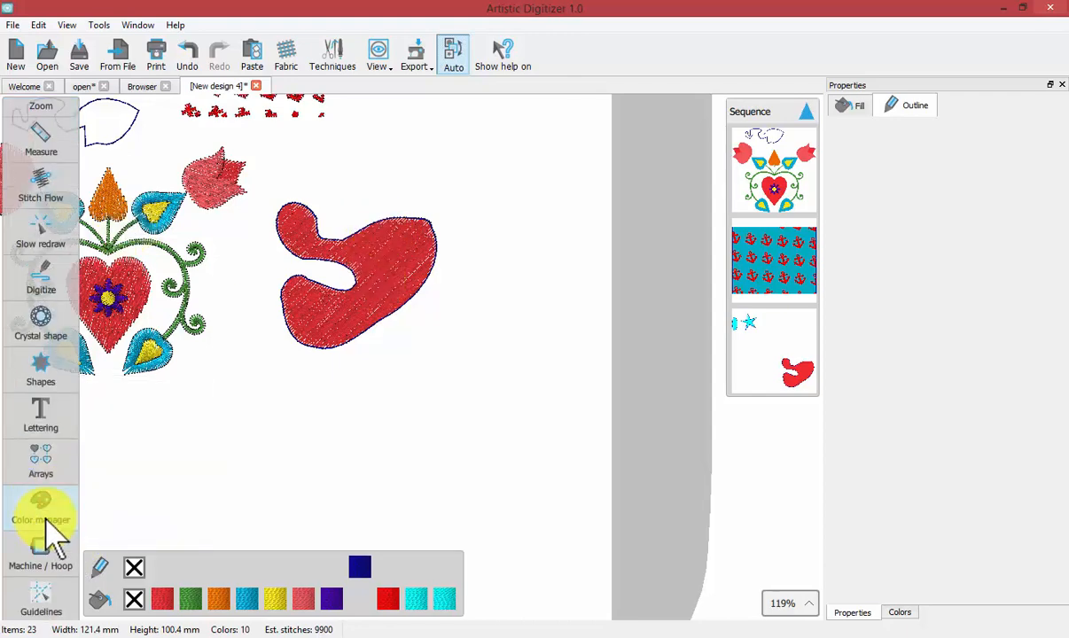
left_click(41, 279)
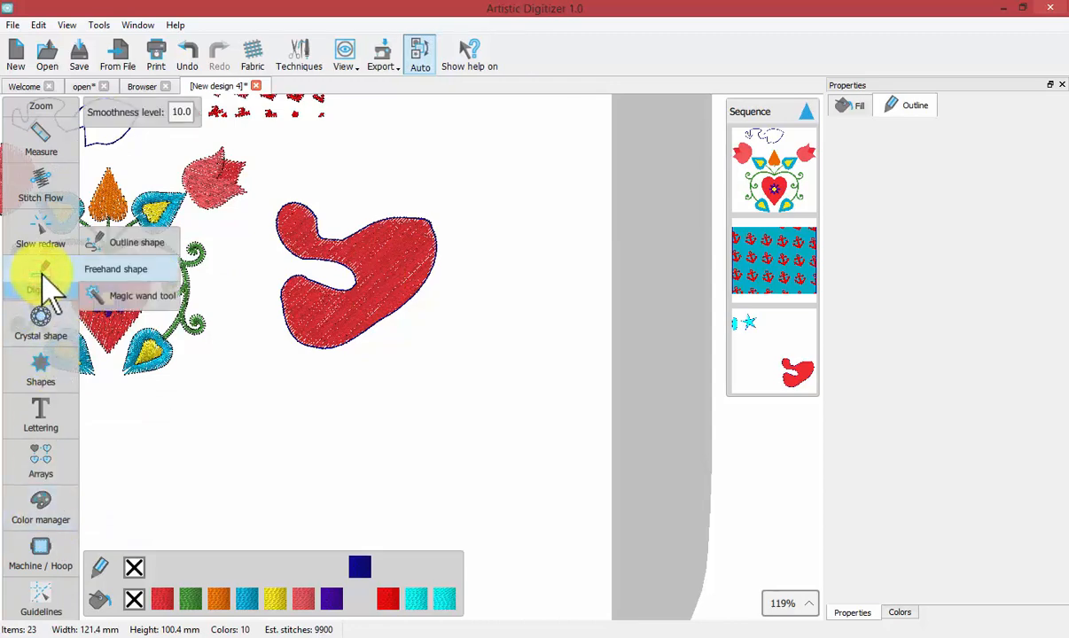
left_click(114, 271)
mouse_move(248, 464)
left_mouse_down()
mouse_move(328, 407)
mouse_move(382, 396)
mouse_move(446, 407)
mouse_move(457, 439)
mouse_move(369, 458)
mouse_move(371, 485)
mouse_move(412, 475)
mouse_move(411, 502)
mouse_move(378, 515)
mouse_move(345, 516)
mouse_move(312, 484)
mouse_move(335, 439)
mouse_move(317, 435)
mouse_move(258, 470)
left_mouse_up()
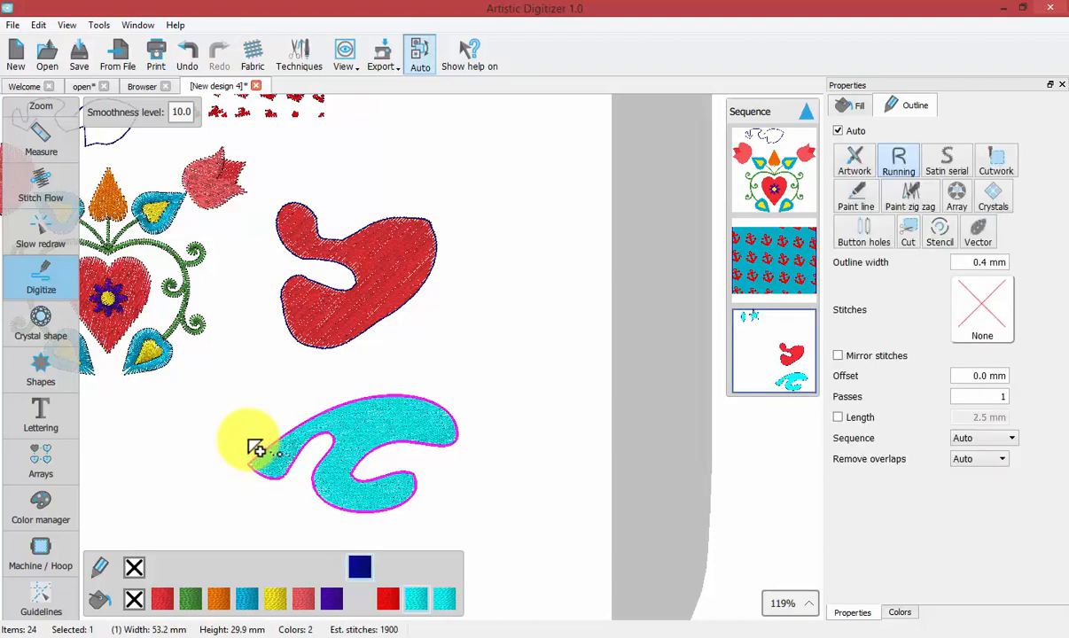
scroll(38, 133, "up", 4)
left_click(40, 126)
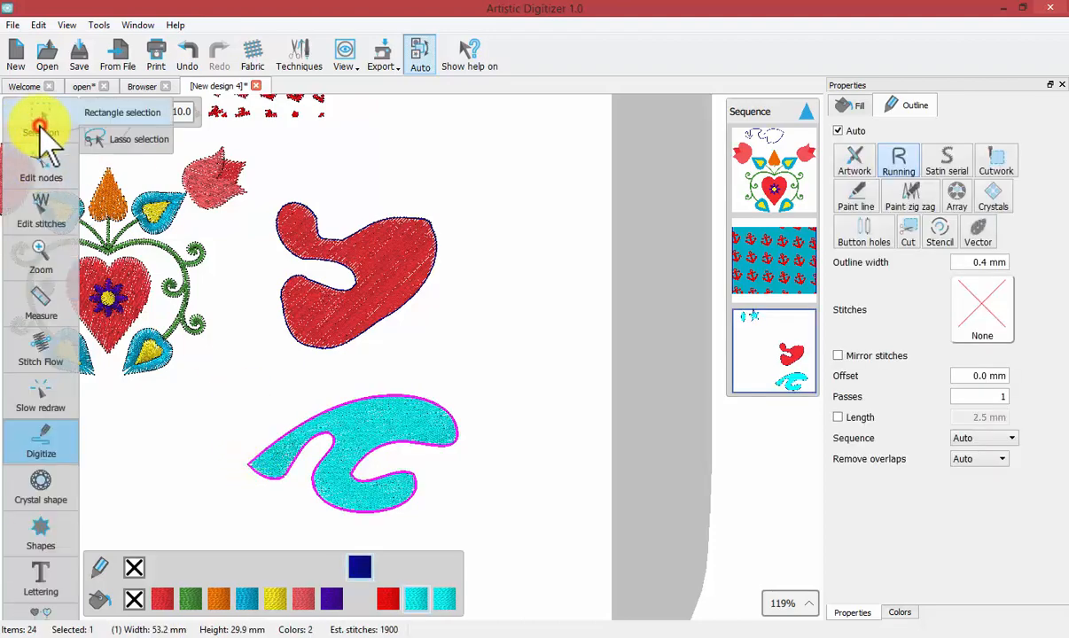
Set the wavy shape's outline type to Stencil and insert a stencil bridge on its upper-left edge.
left_click(939, 232)
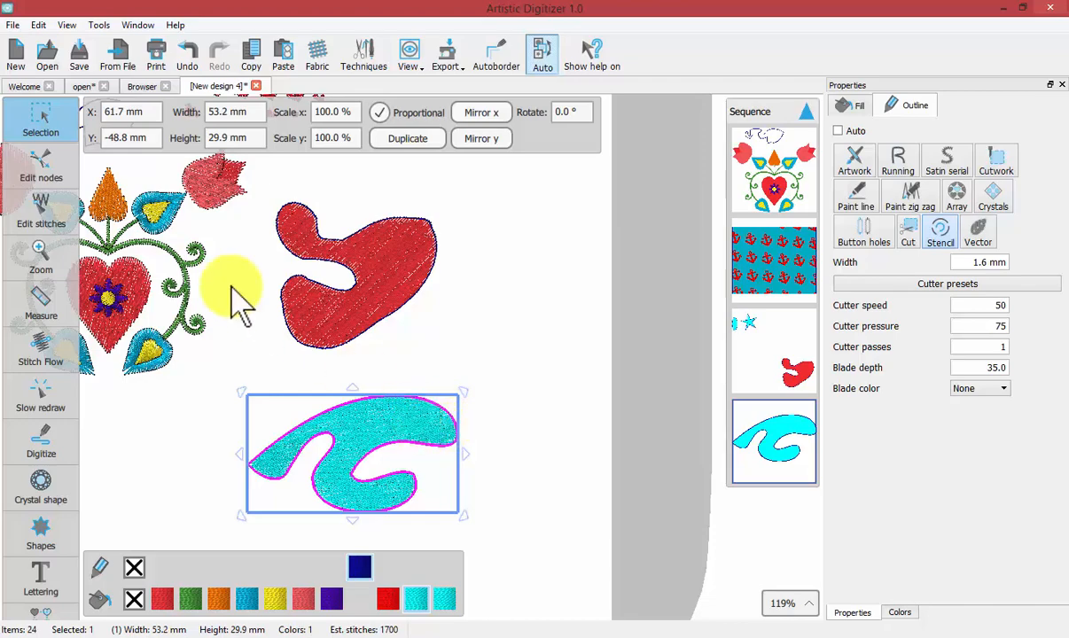
left_click(33, 162)
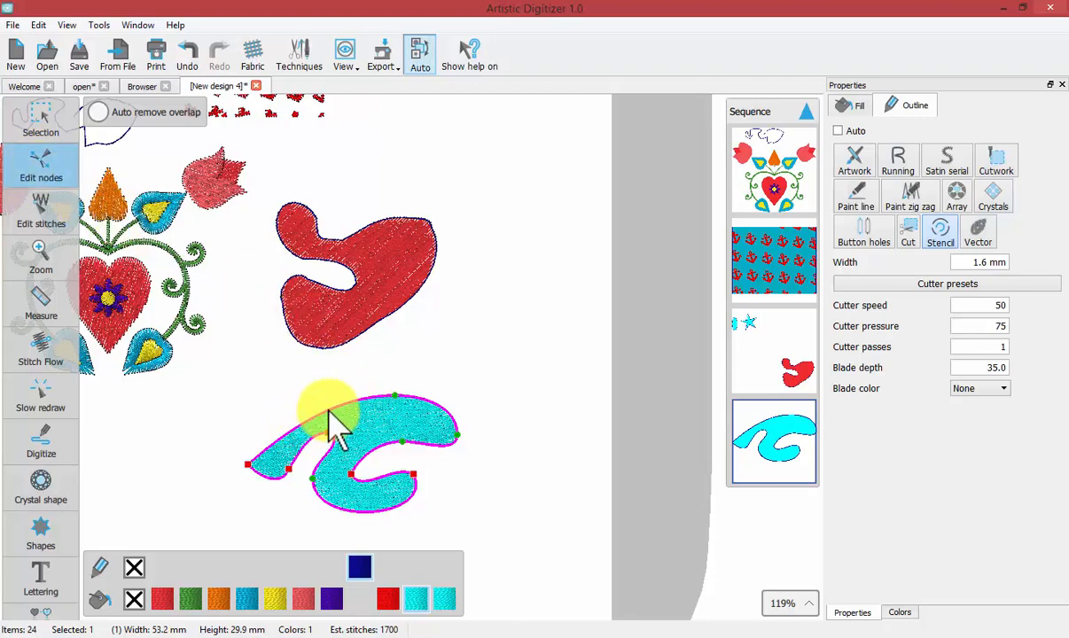
right_click(329, 409)
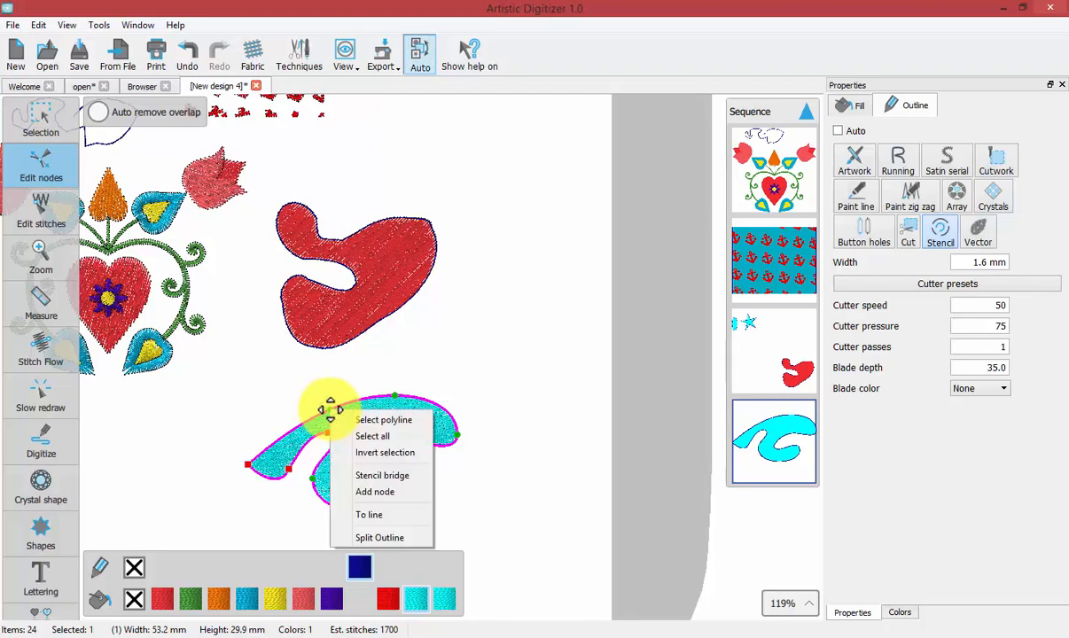
left_click(390, 476)
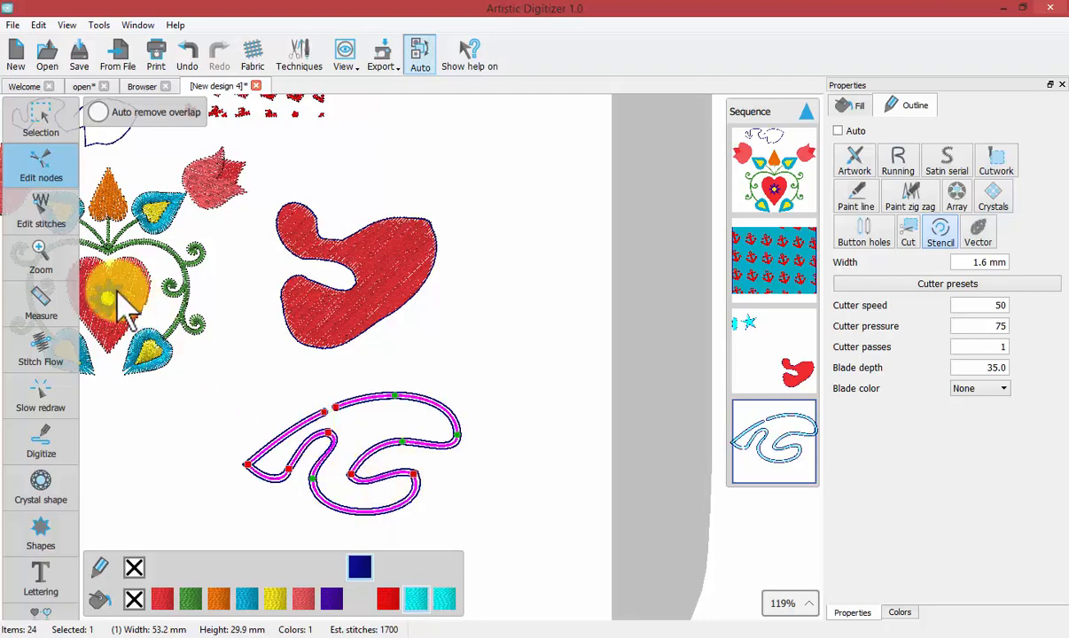
Add two more stencil bridges to the wavy outline, one on the inner right curve and one on the lower-left curve.
left_click(41, 251)
left_click(41, 248)
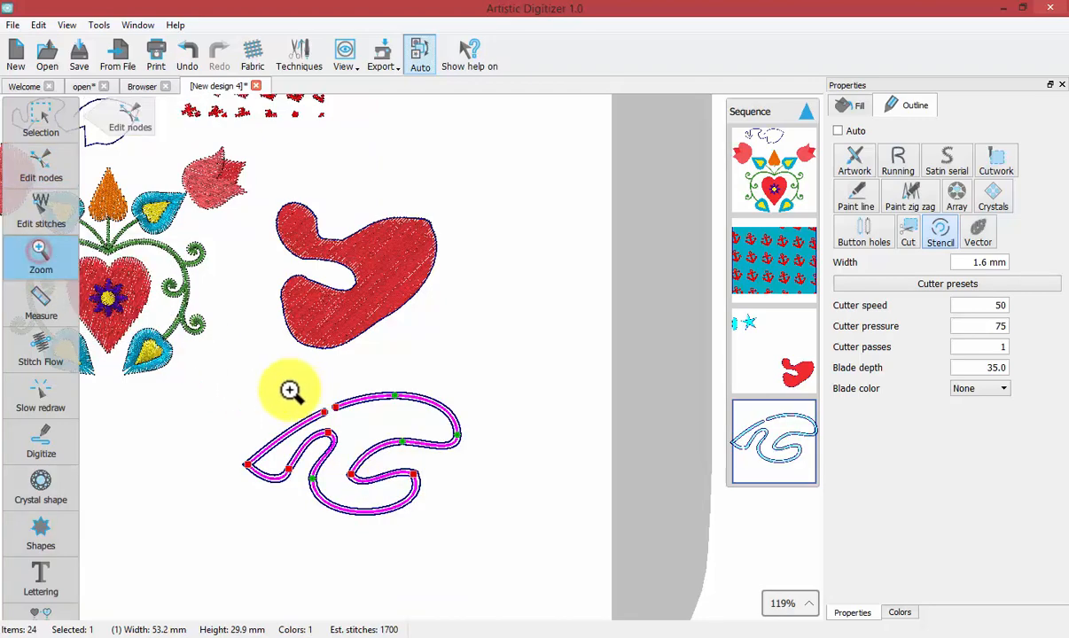
left_click_drag(276, 378, 393, 453)
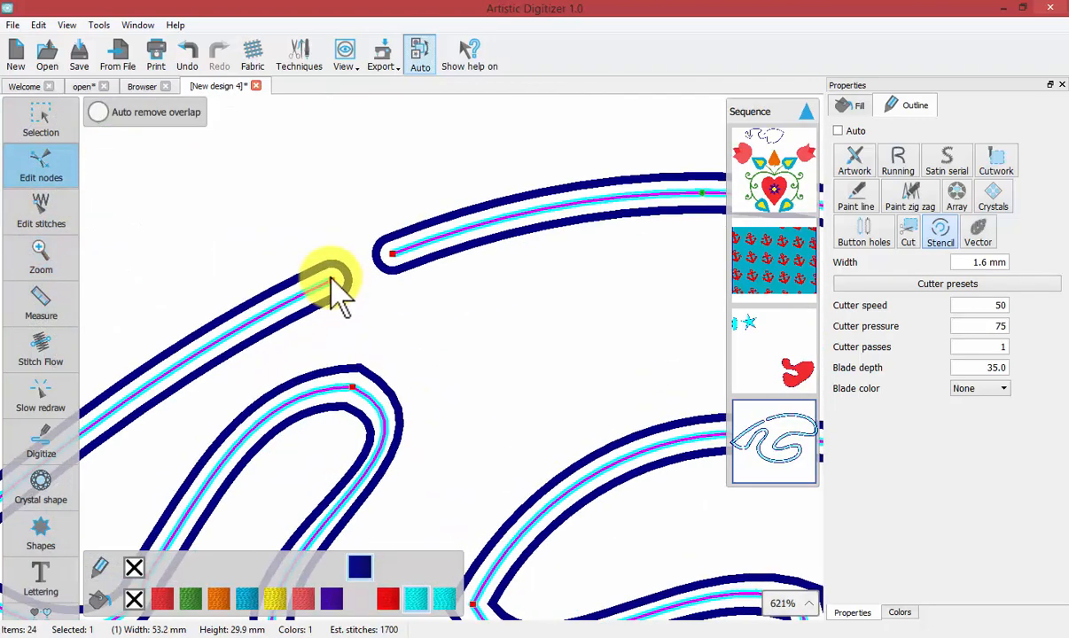
left_click(390, 257)
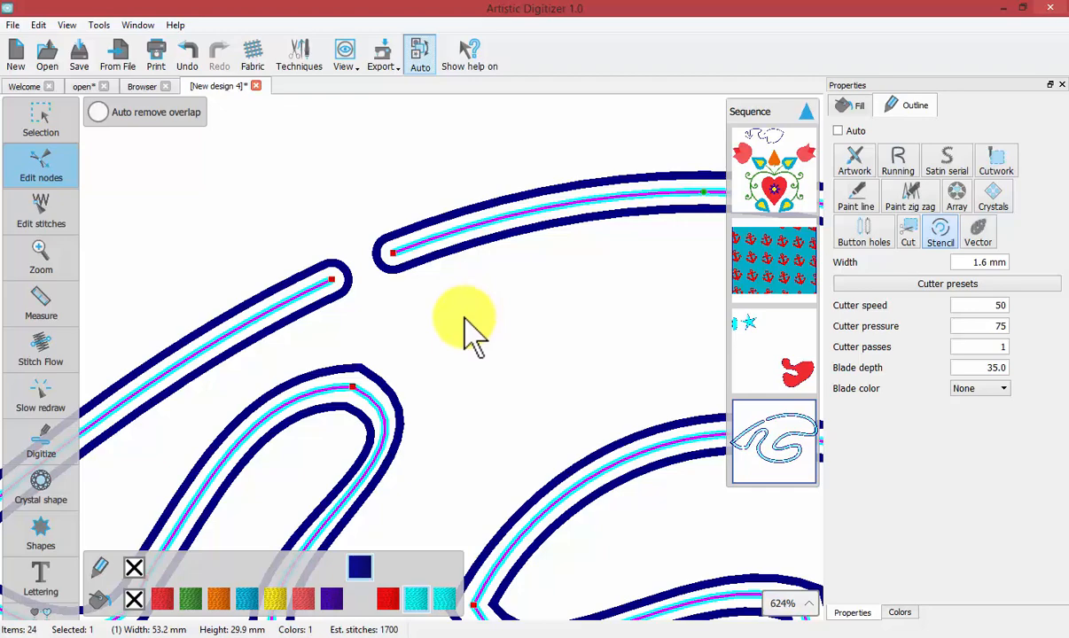
scroll(463, 321, "down", 5)
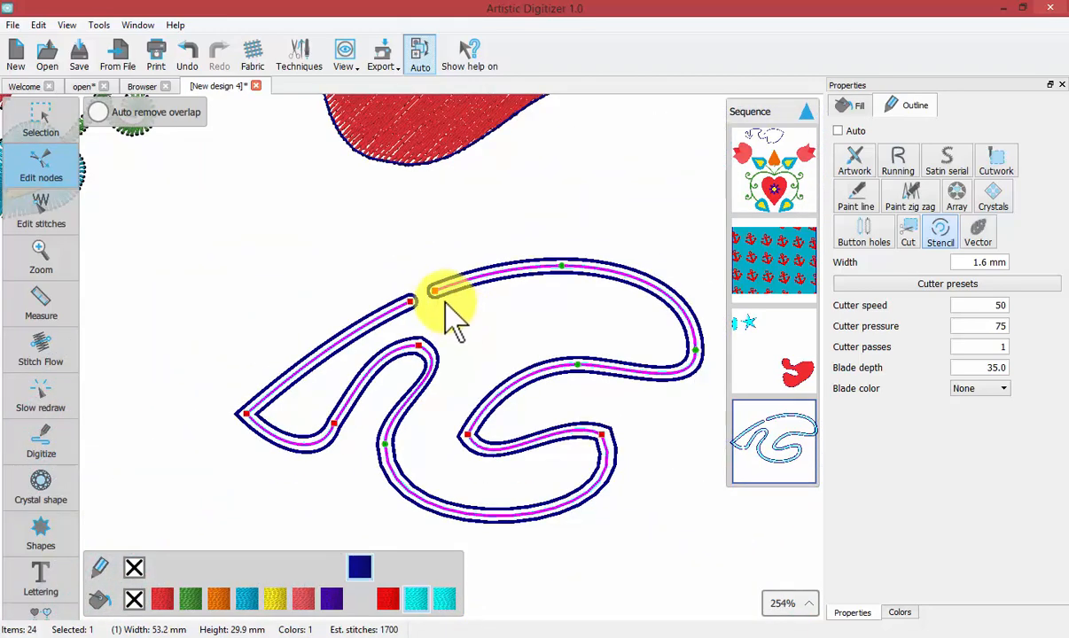
right_click(506, 387)
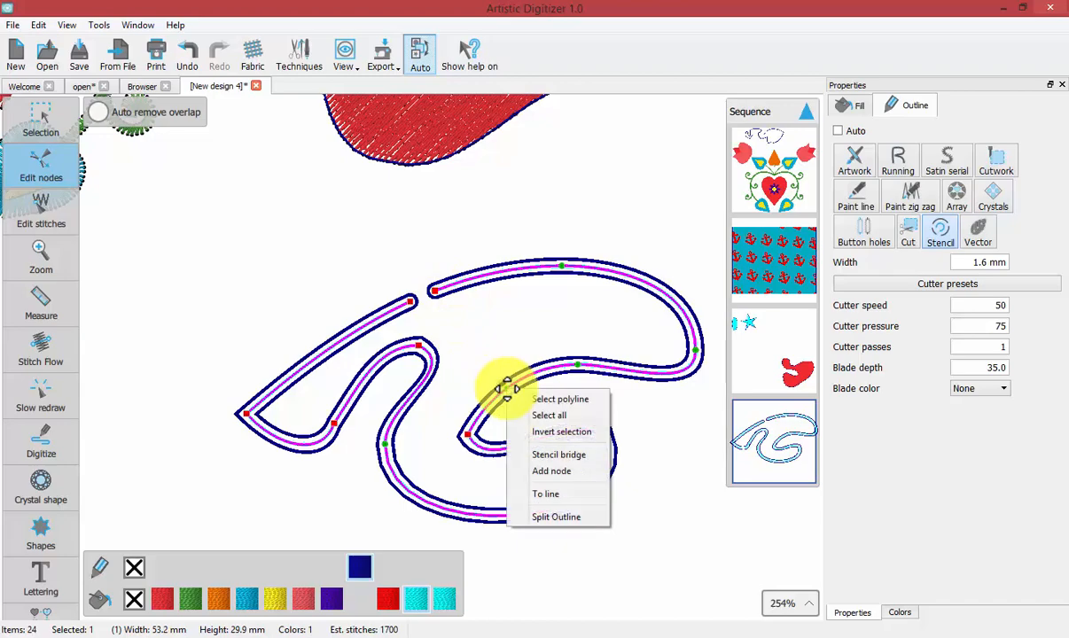
left_click(556, 455)
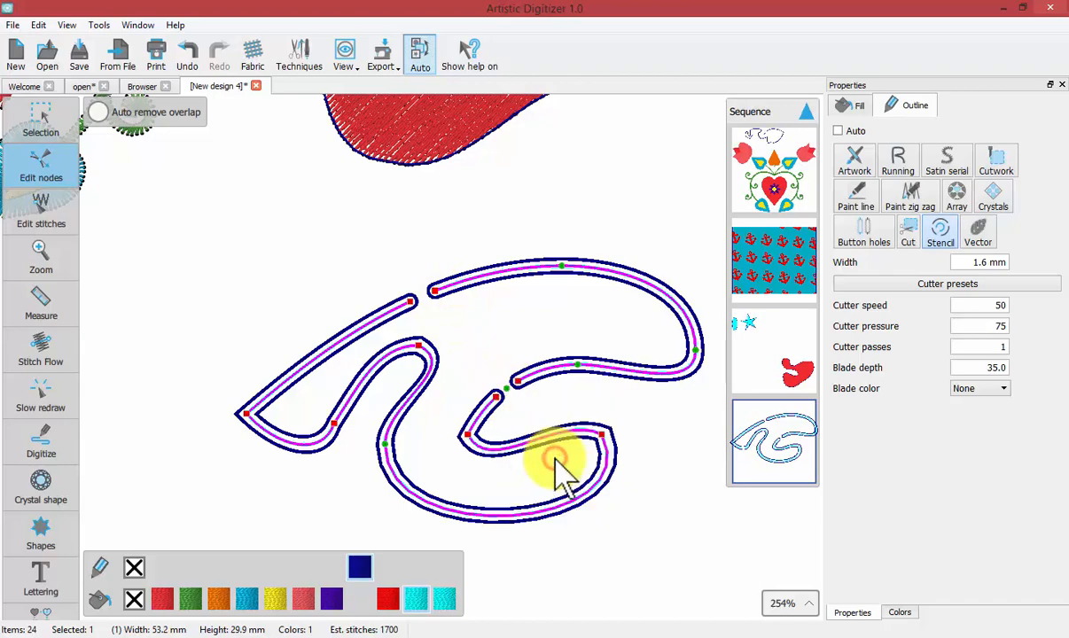
right_click(417, 496)
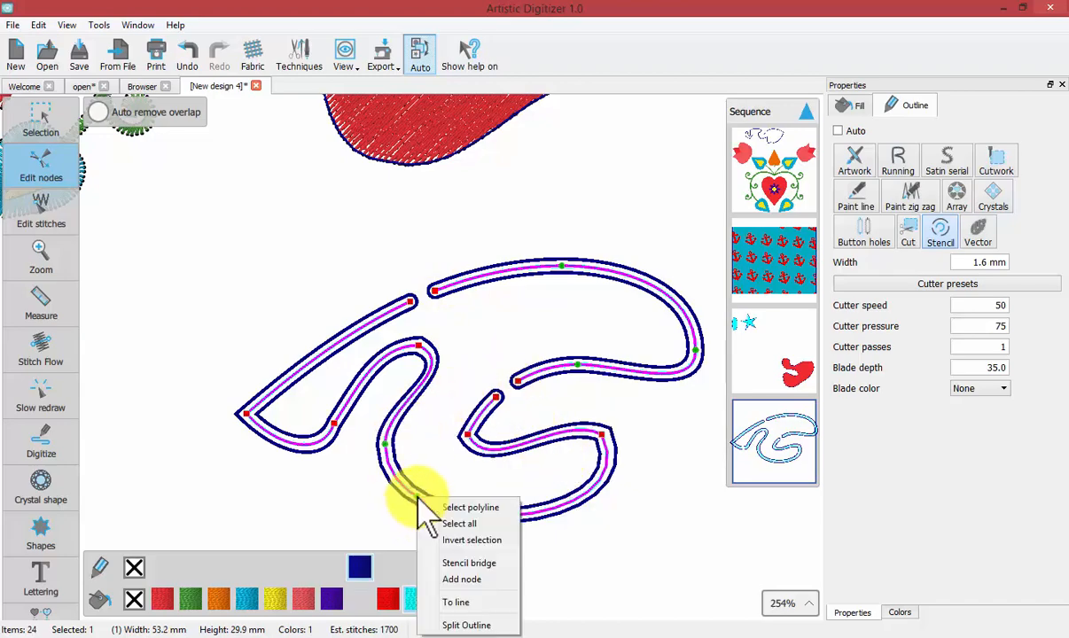
left_click(487, 564)
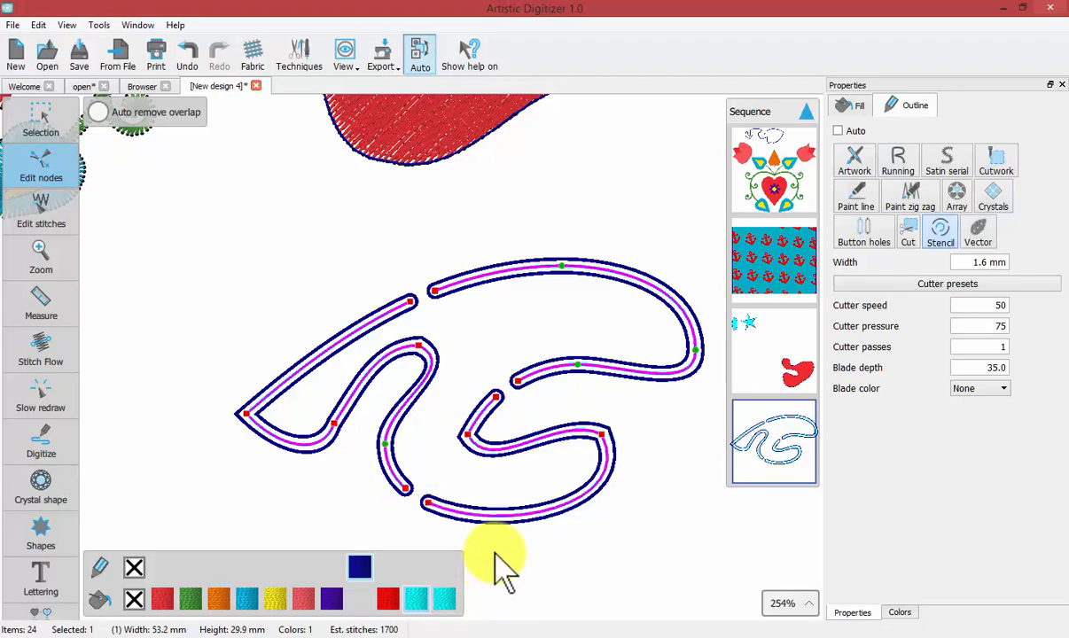
left_click(381, 316)
mouse_move(338, 333)
left_mouse_down()
mouse_move(312, 359)
mouse_move(427, 304)
mouse_move(343, 338)
left_mouse_up()
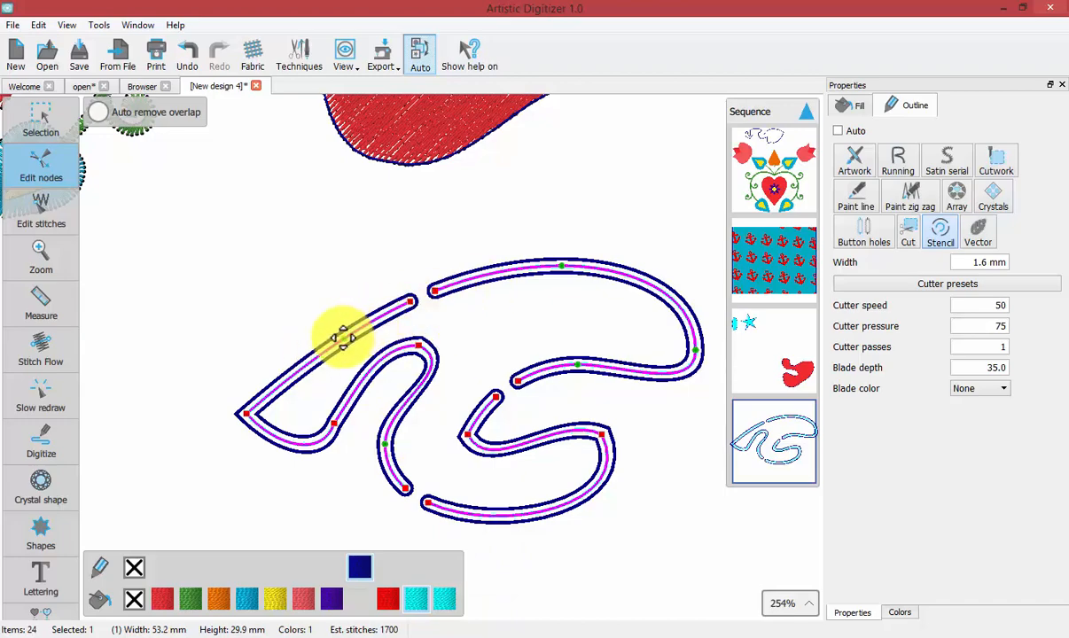
Add a node midway along the wavy outline's upper-left segment and move it up and outward to bulge the outline.
right_click(343, 337)
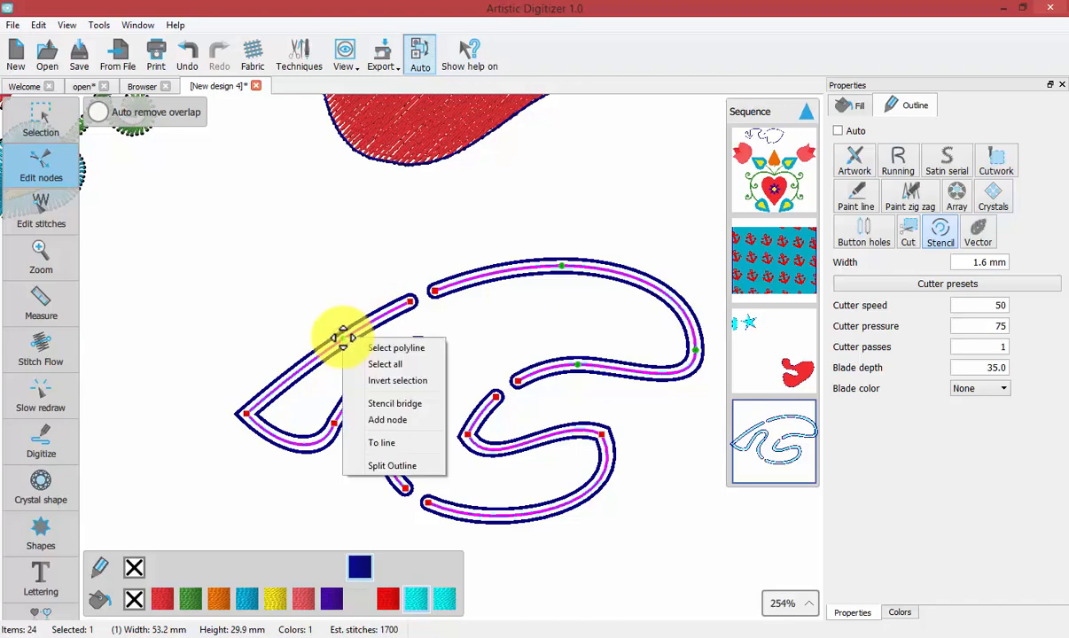
left_click(402, 422)
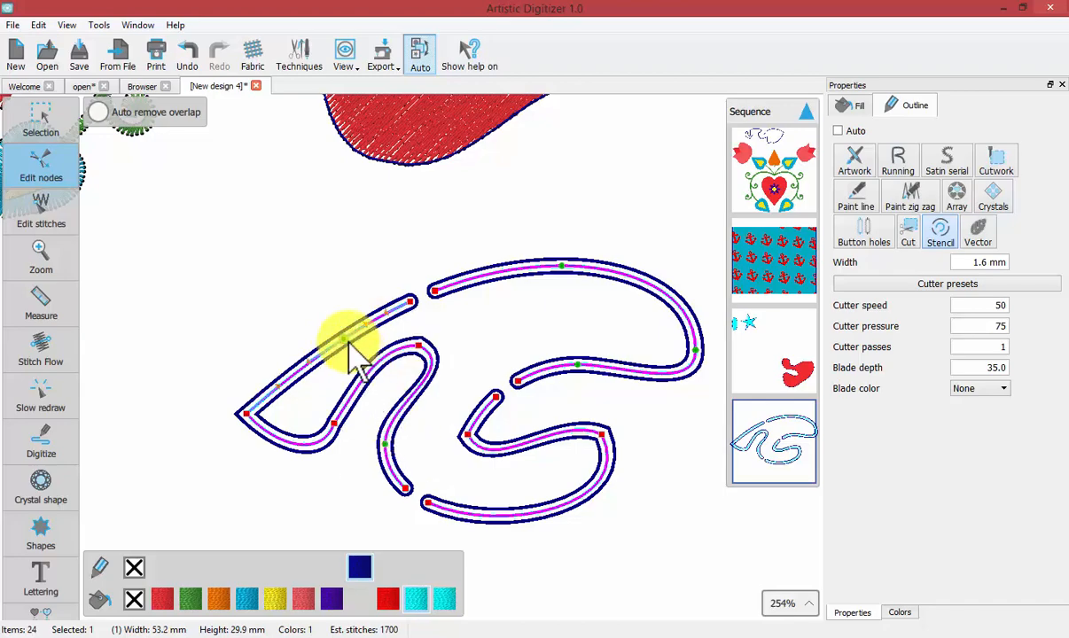
left_click_drag(345, 338, 267, 289)
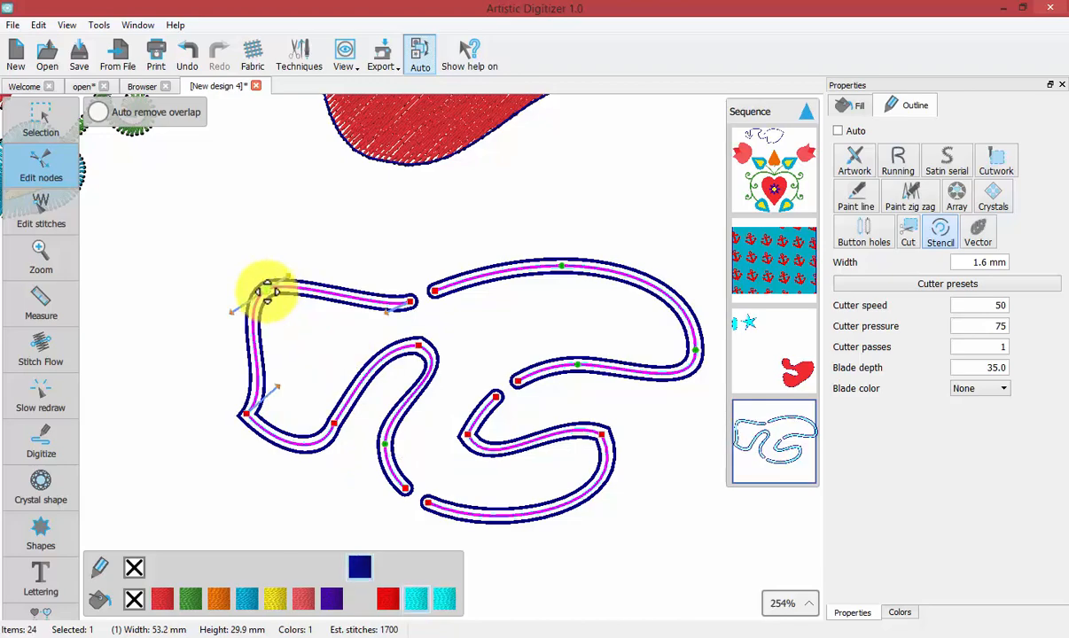
Convert the newly moved node on the wavy outline to an auto smooth node and stay in node editing.
right_click(266, 289)
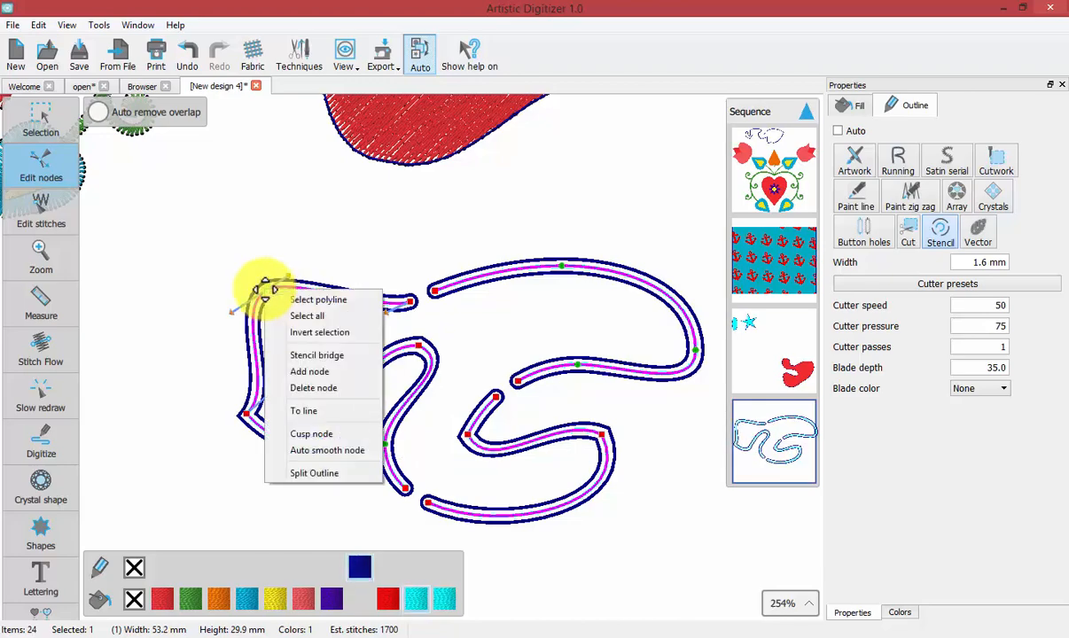
left_click(341, 450)
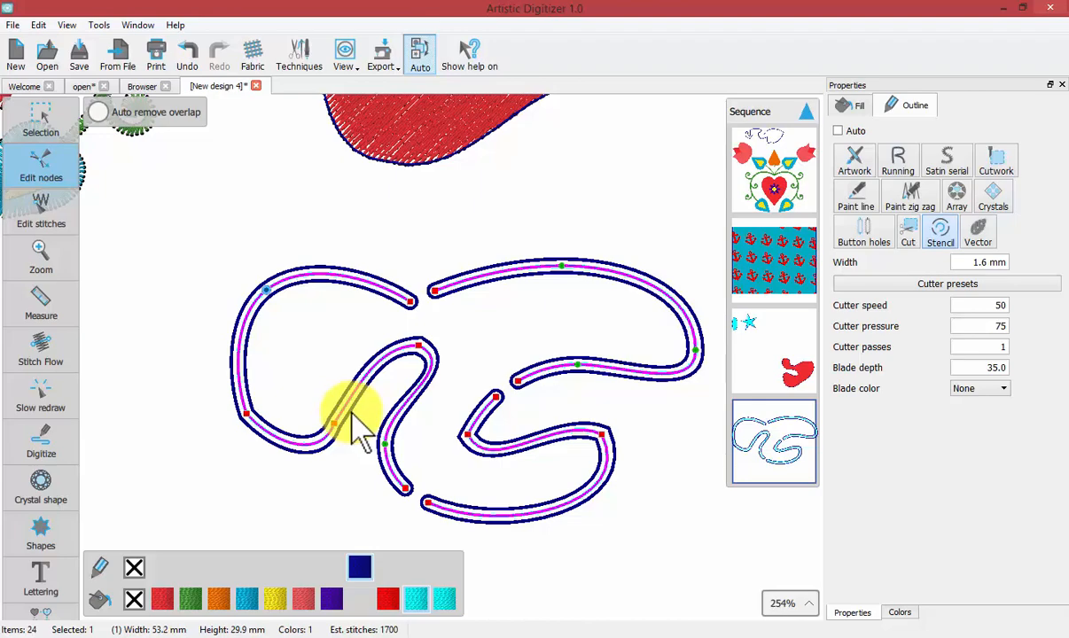
left_click(44, 168)
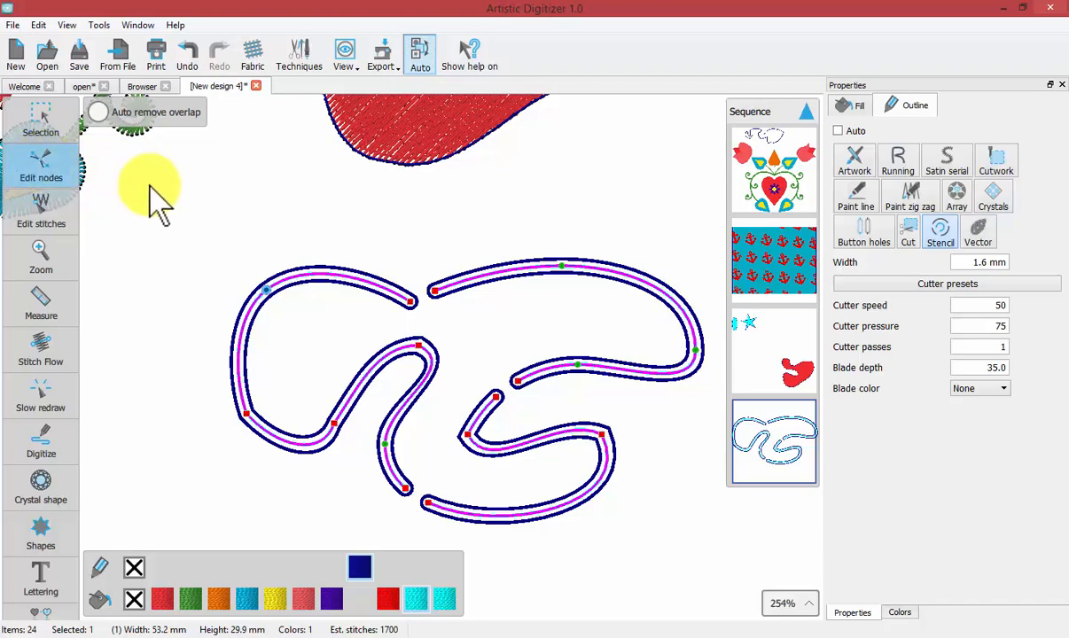